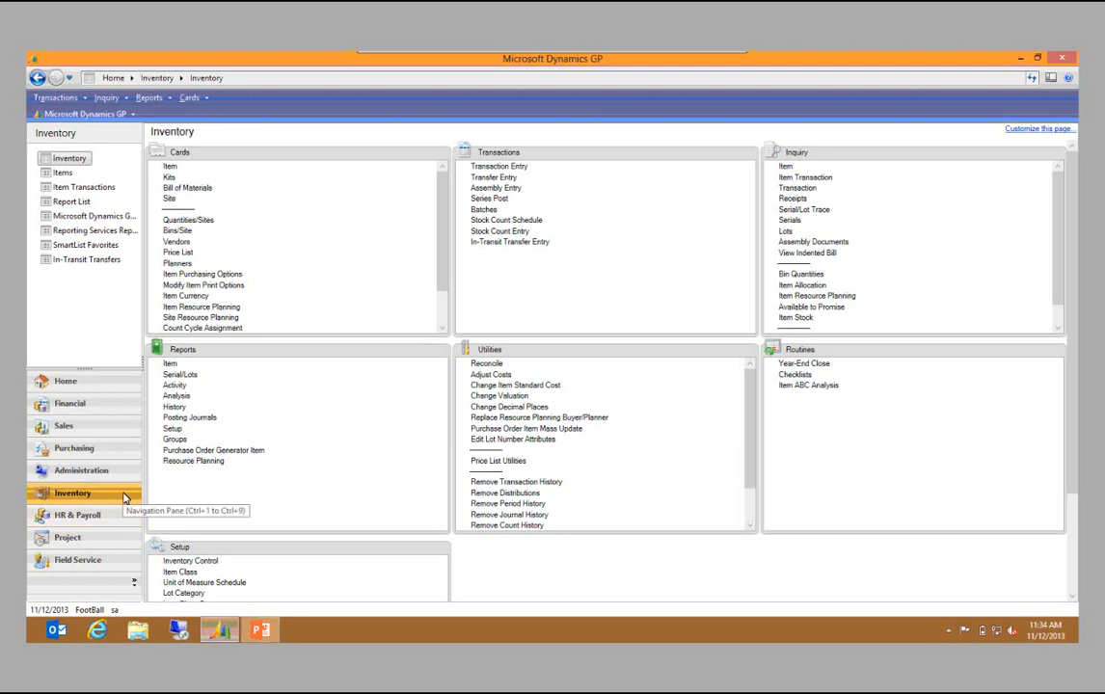
click(121, 115)
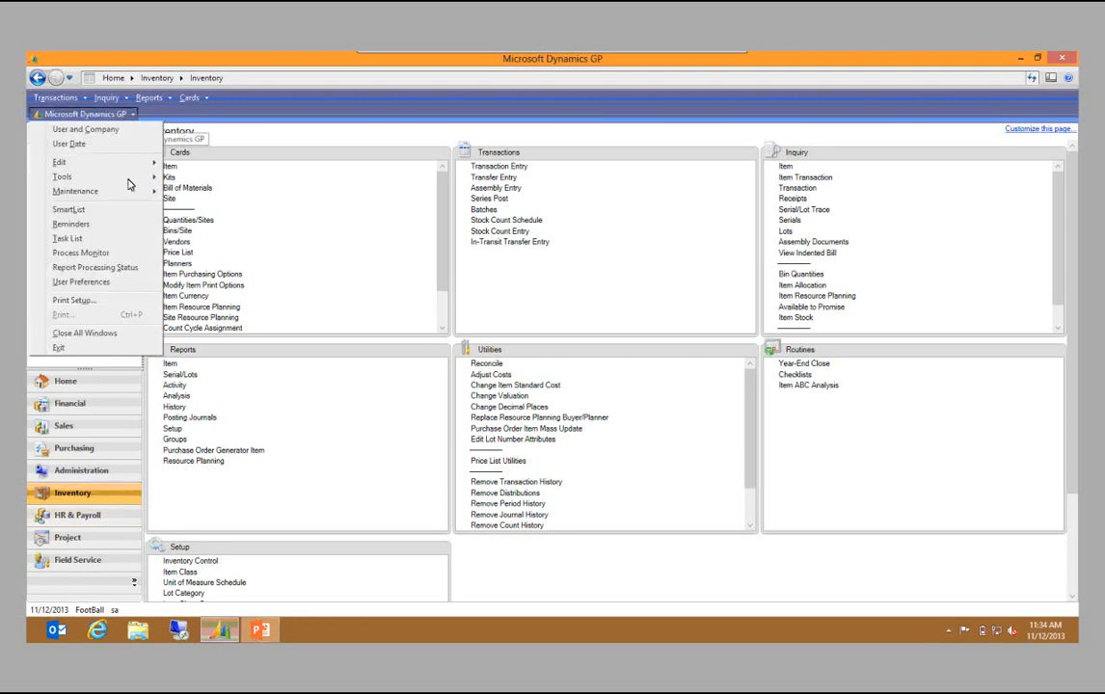
click(269, 164)
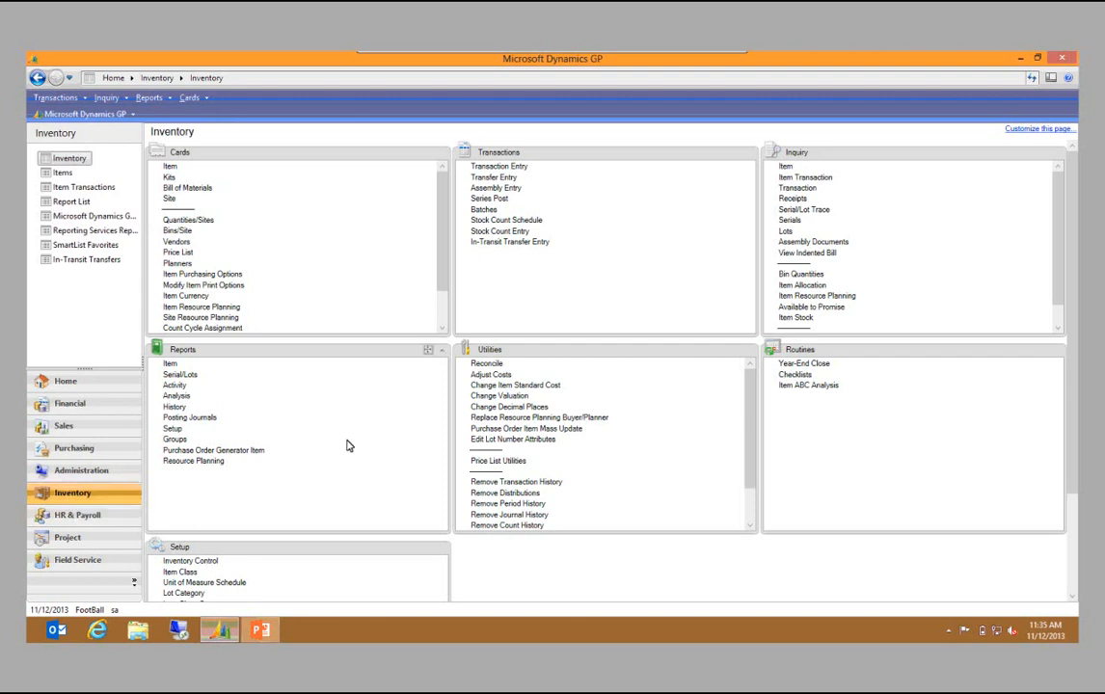
In the inventory stock calendar, mark December 24 and 25, 2013 as down days and accept the calendar
click(428, 547)
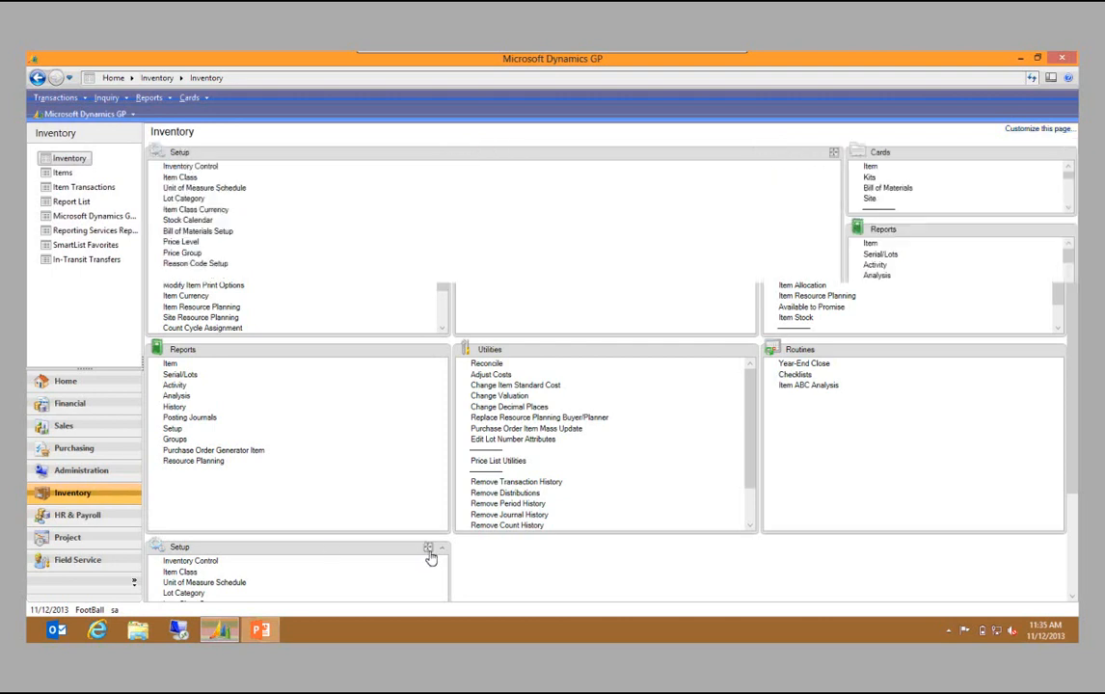
click(191, 221)
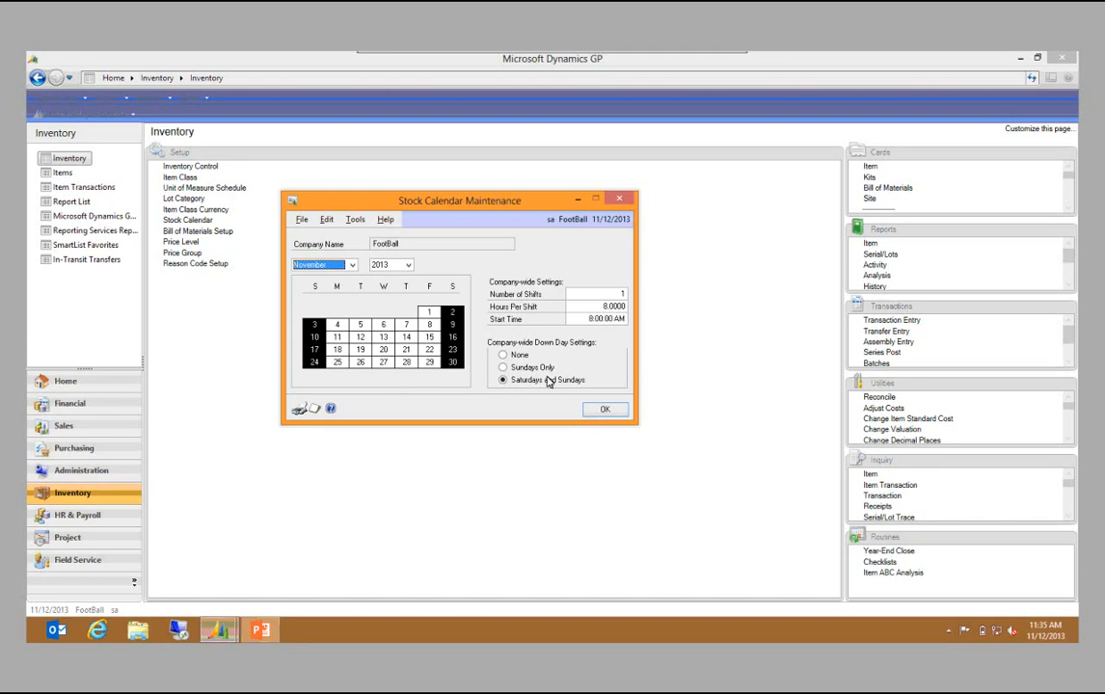
click(353, 265)
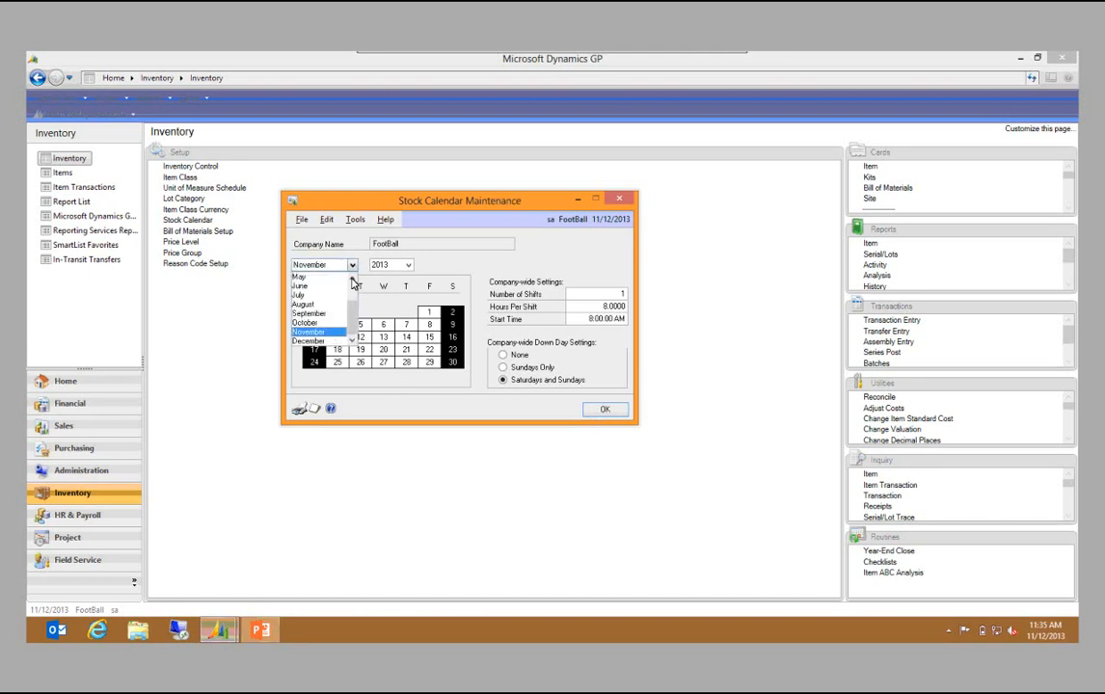
click(318, 341)
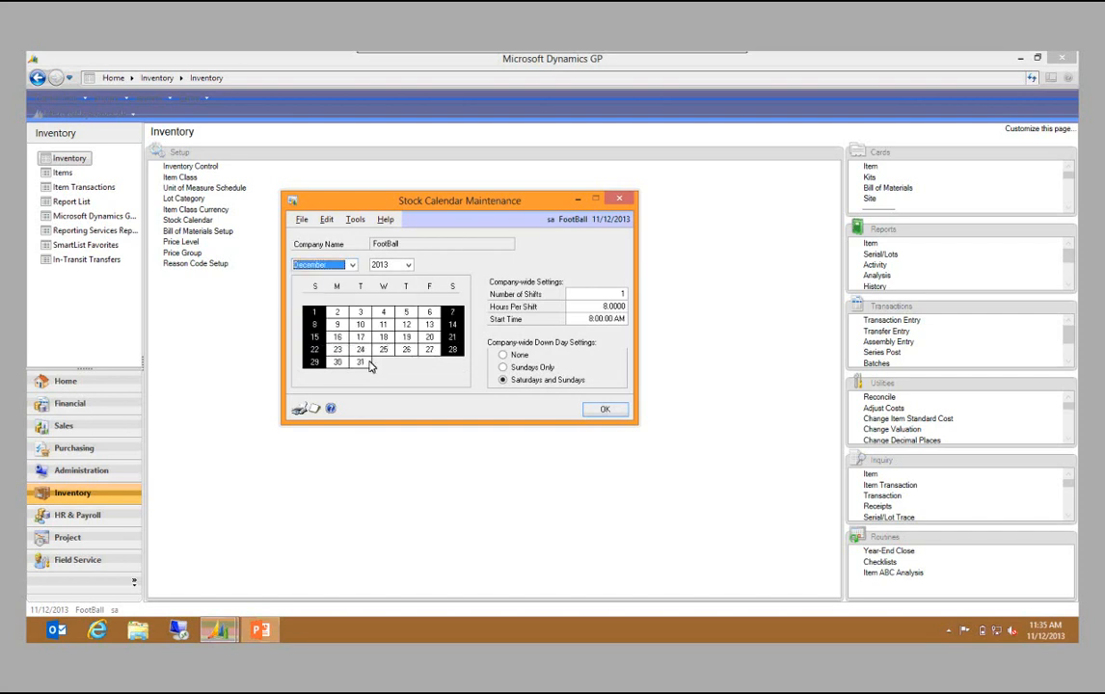
click(359, 352)
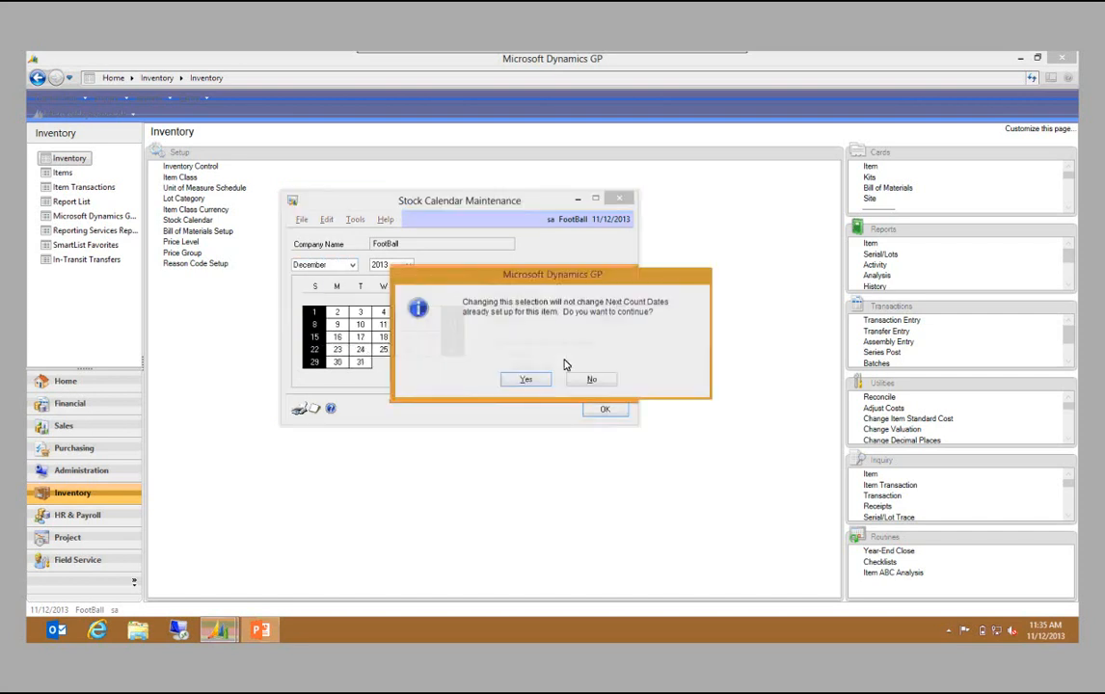
click(526, 378)
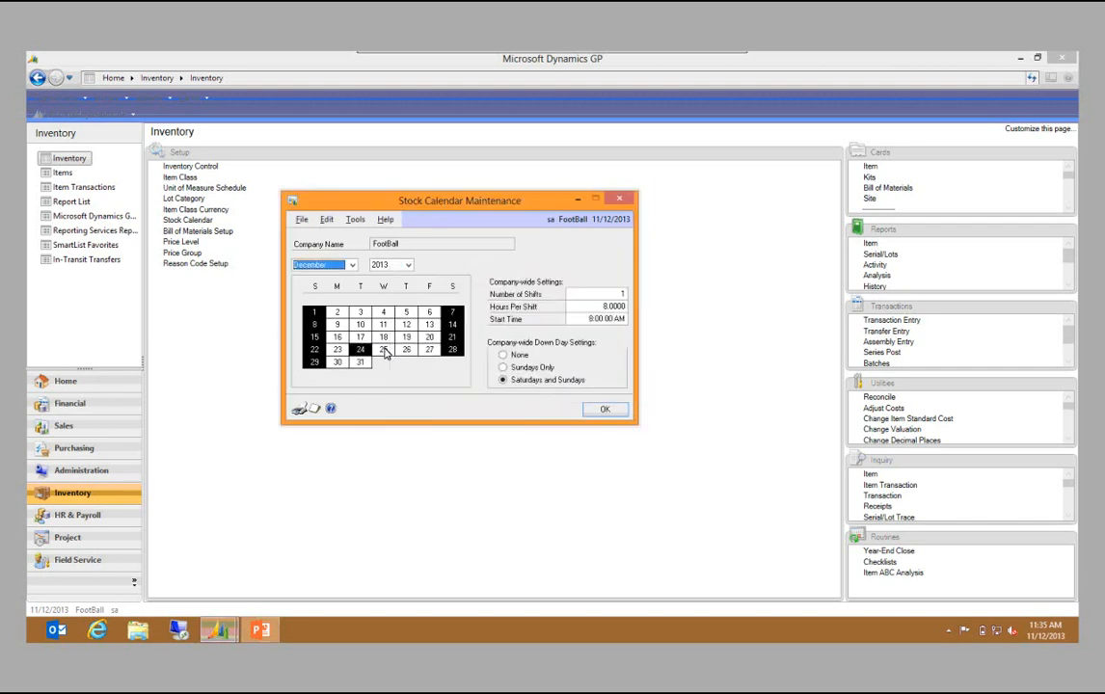
click(383, 351)
click(607, 411)
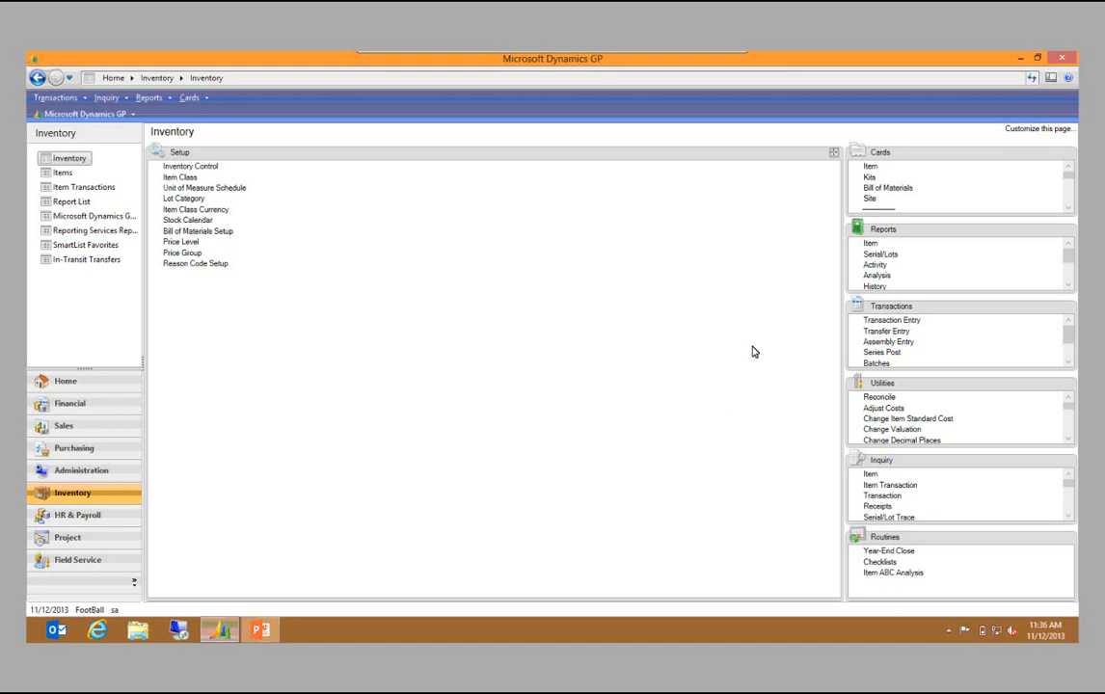
Open the stock count schedule from the inventory transactions and load the A TYPE ITEMS stock count
drag(907, 311, 307, 210)
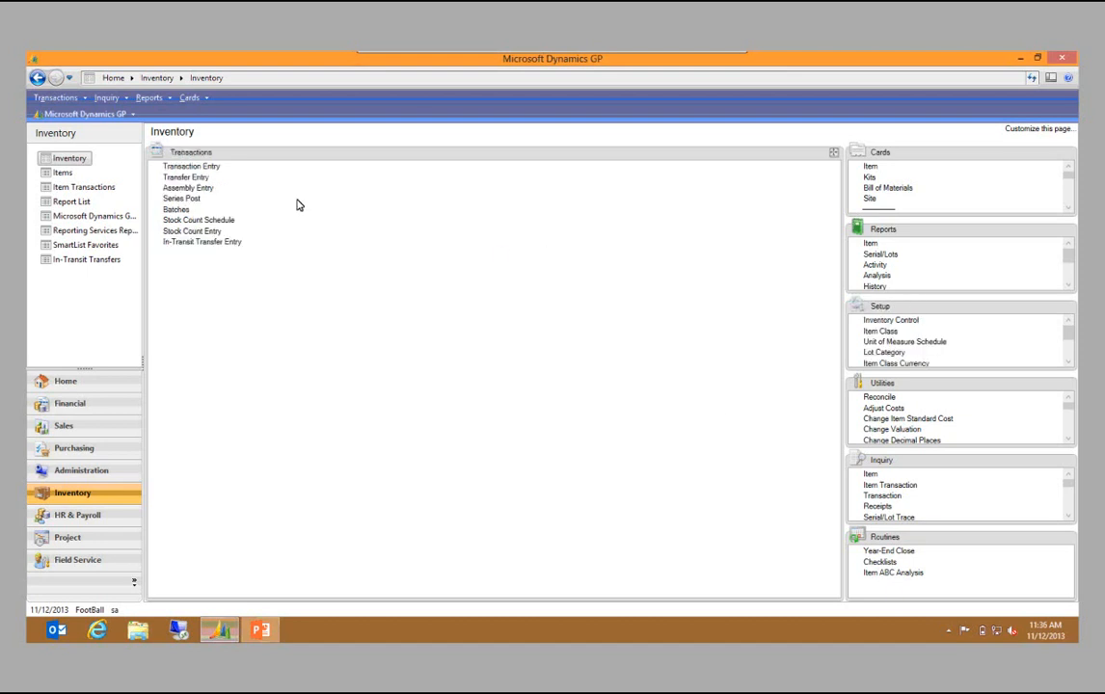
click(205, 222)
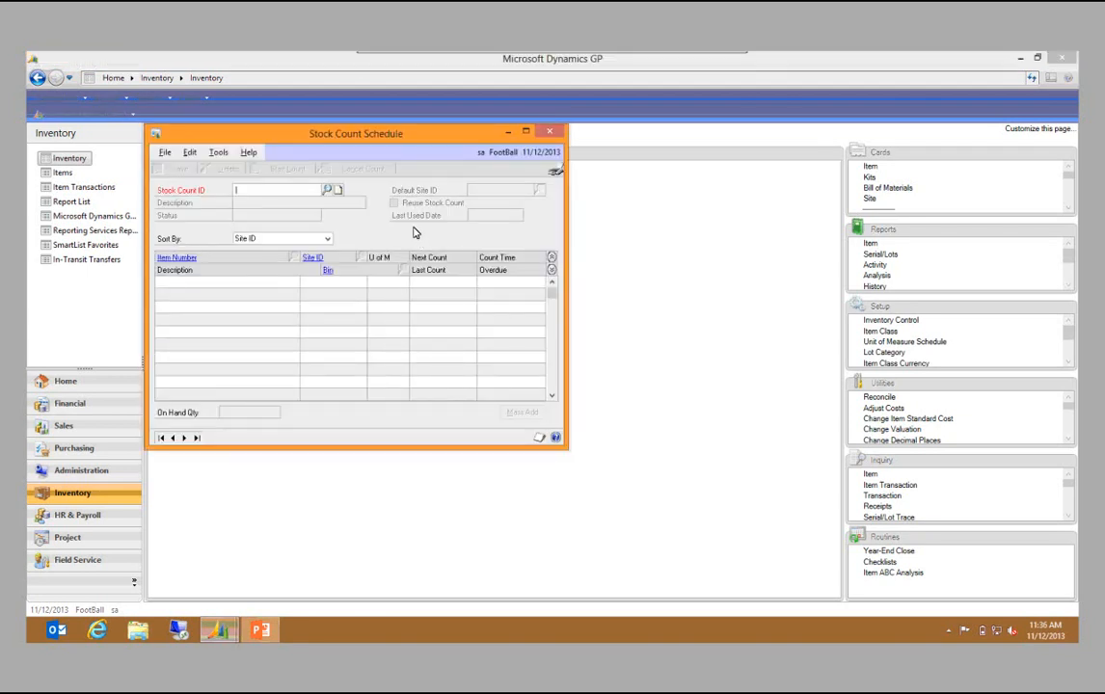
click(328, 192)
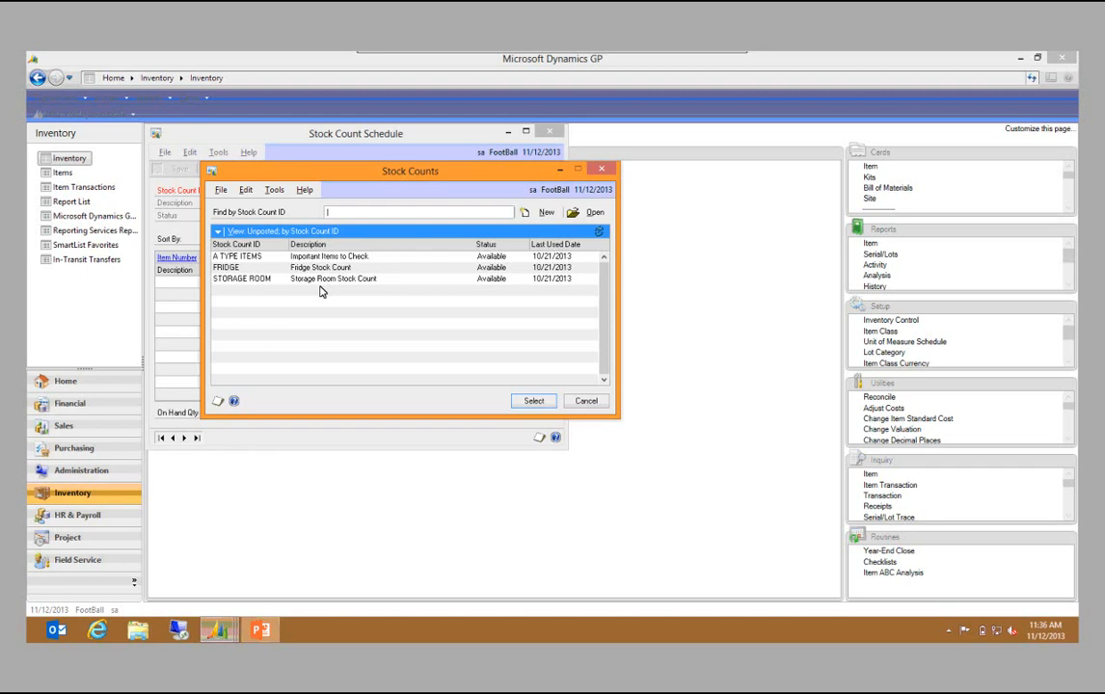
click(289, 258)
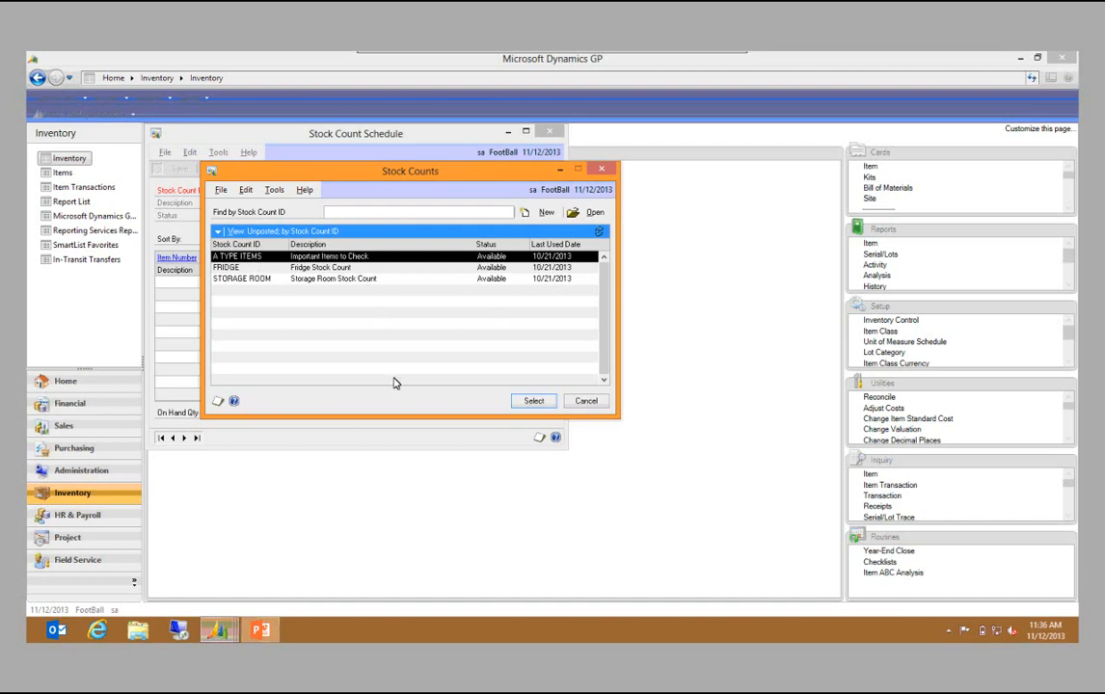
click(353, 280)
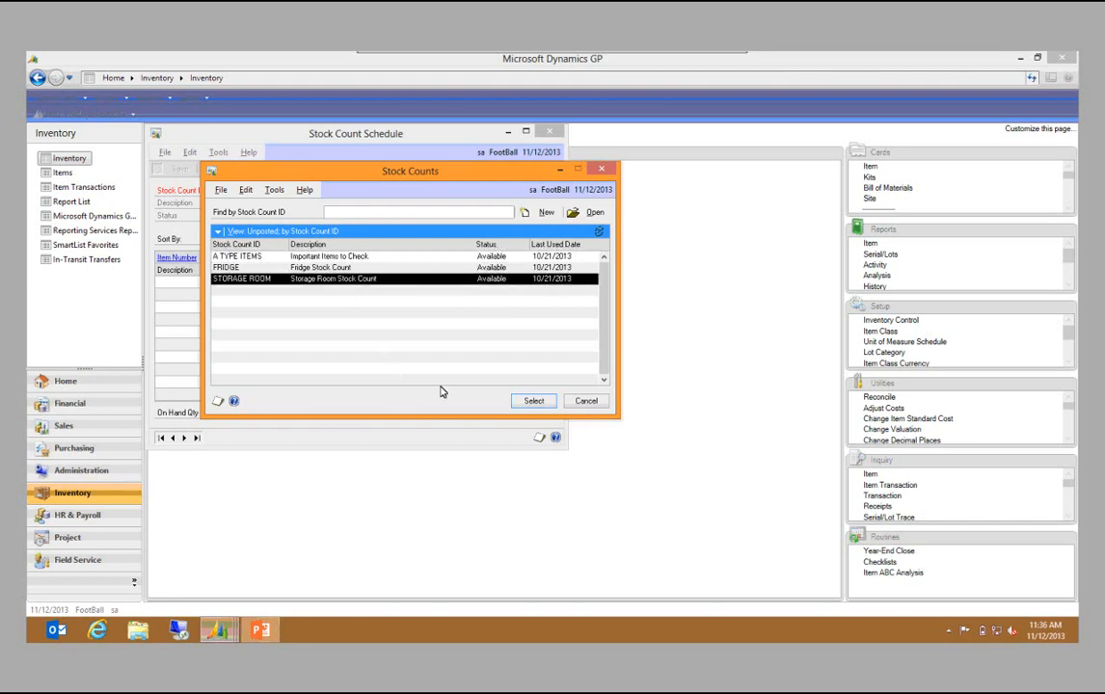
click(357, 256)
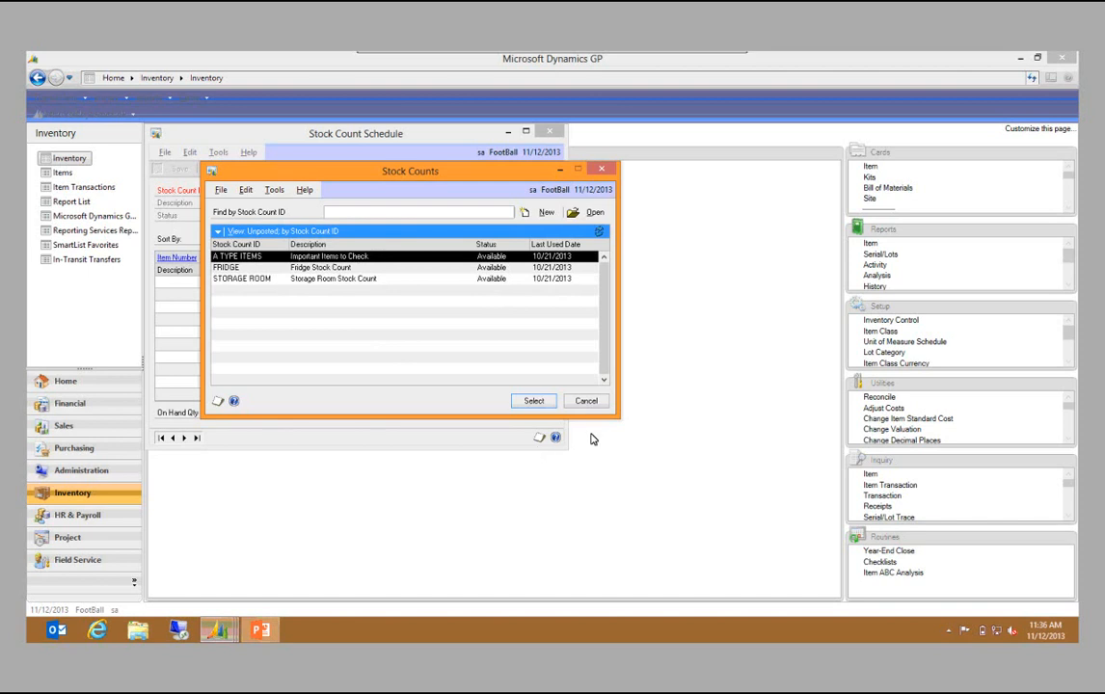
click(525, 400)
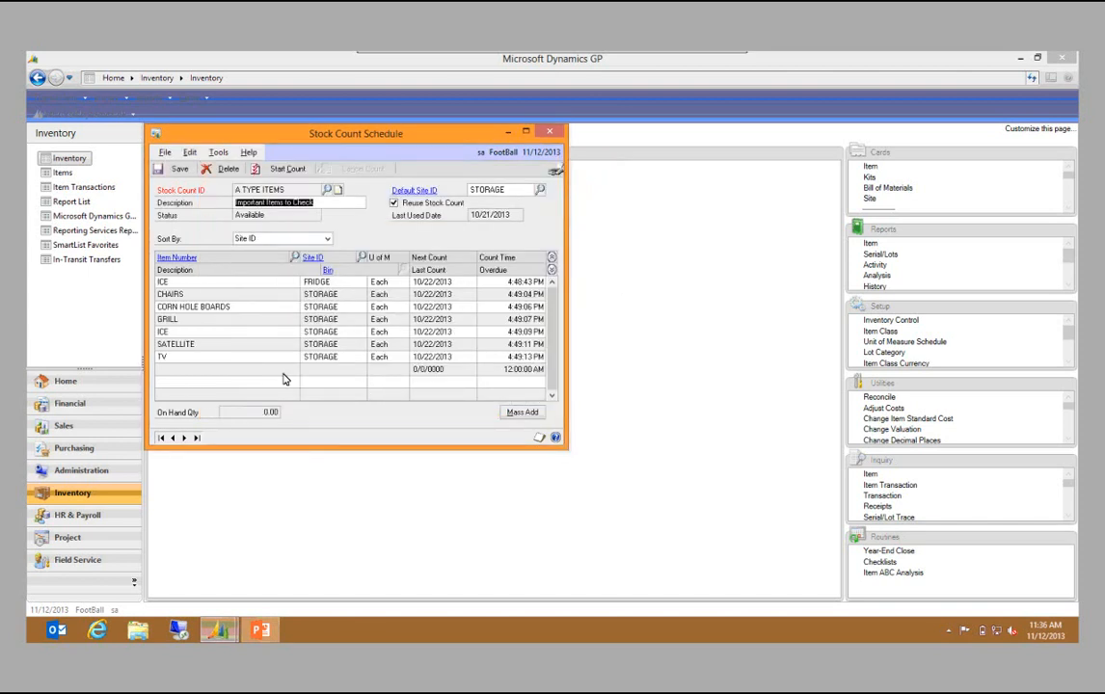
Examine the item lines of the A TYPE ITEMS schedule, including descriptions, last count dates and overdue flags
click(333, 281)
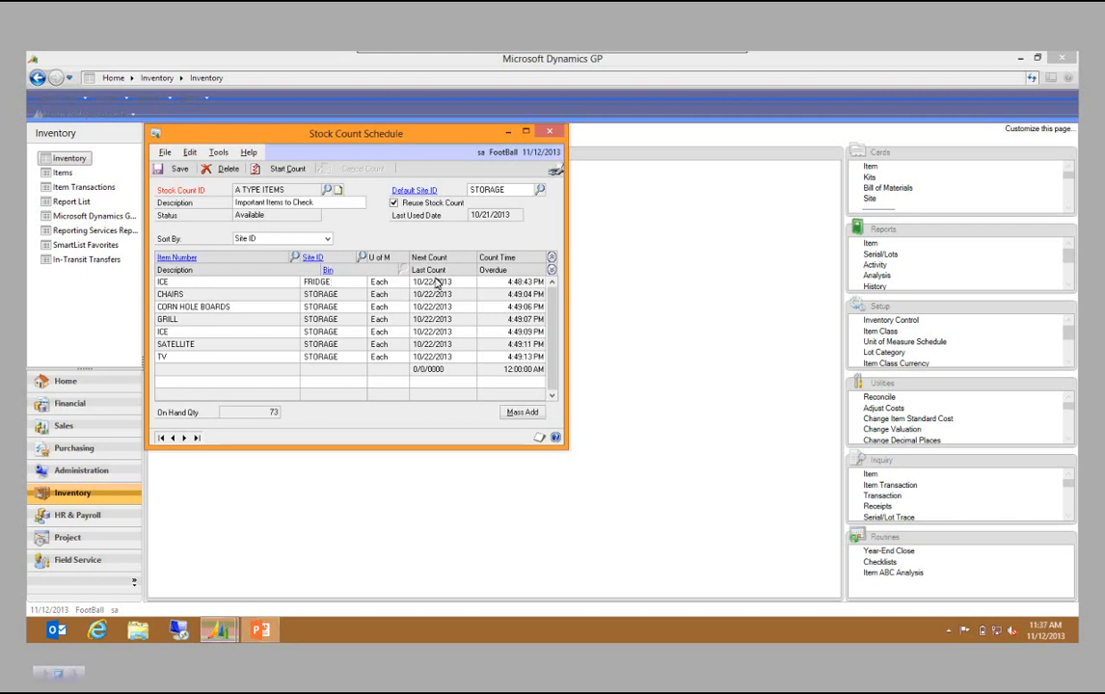
click(552, 272)
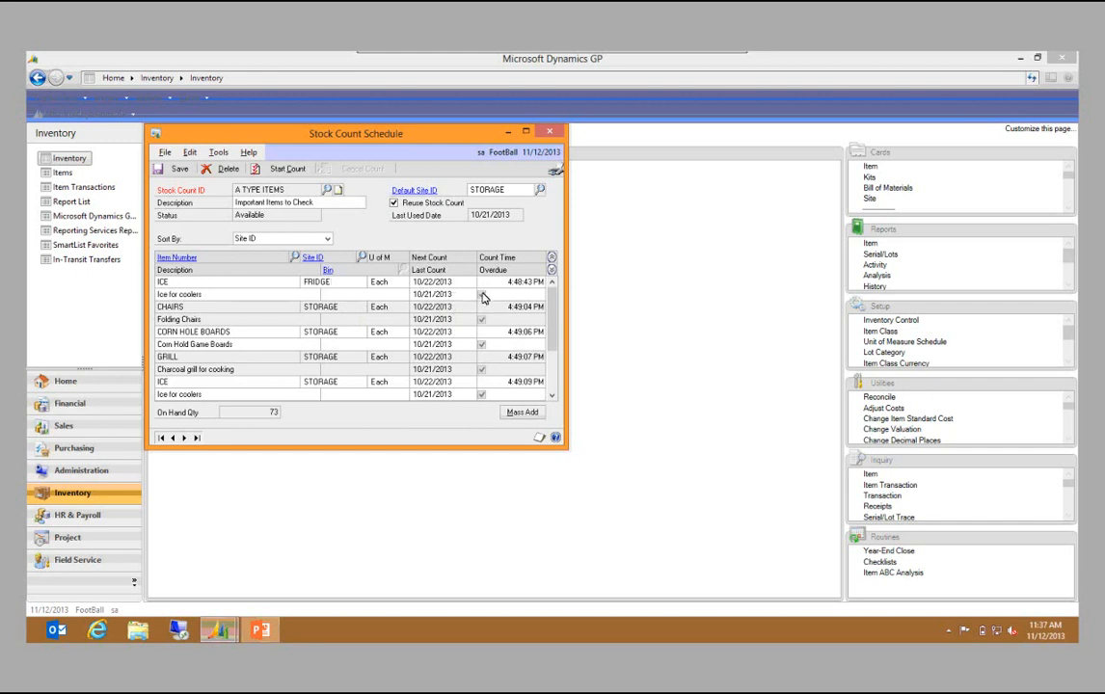
scroll(497, 352, down, 3)
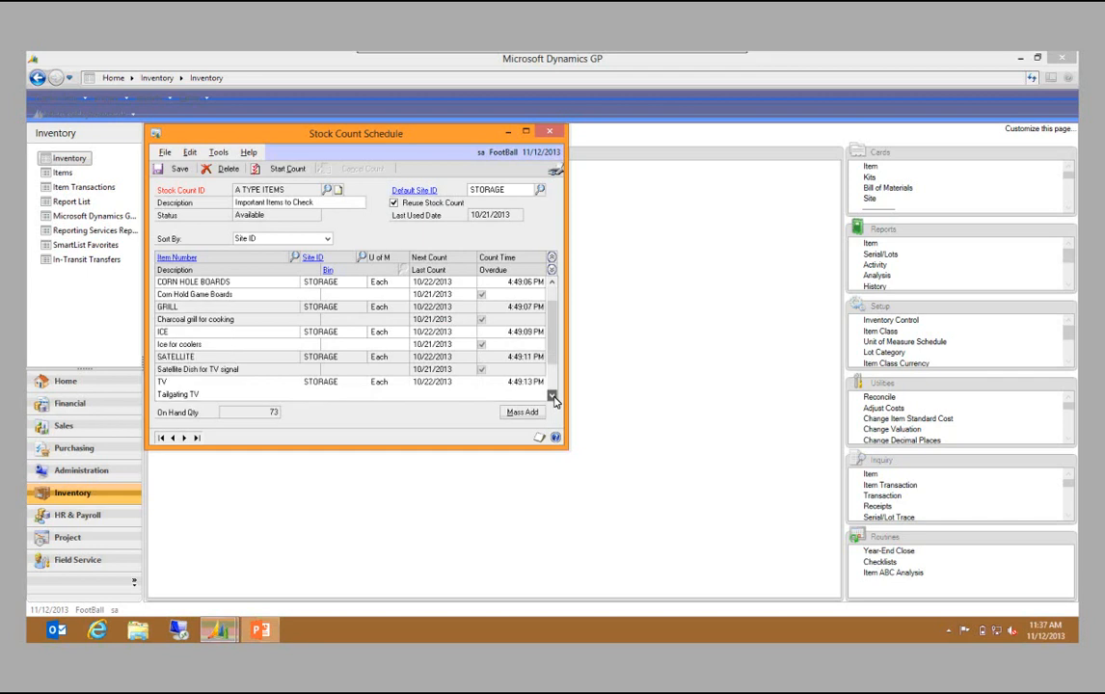
click(551, 284)
scroll(548, 289, up, 2)
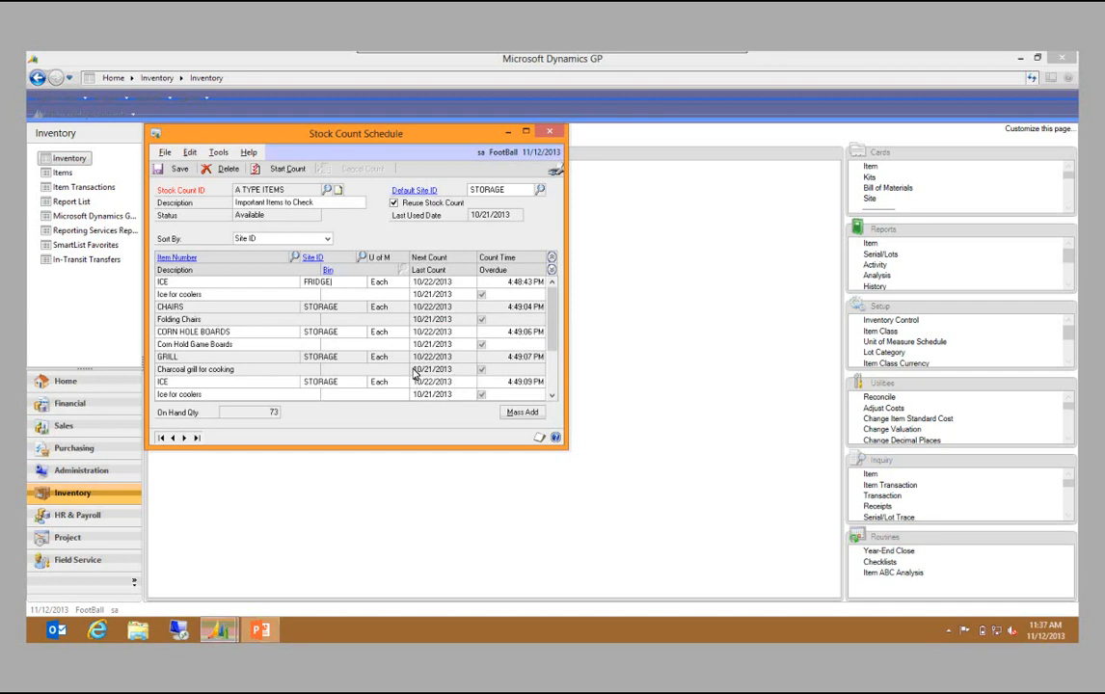
click(550, 262)
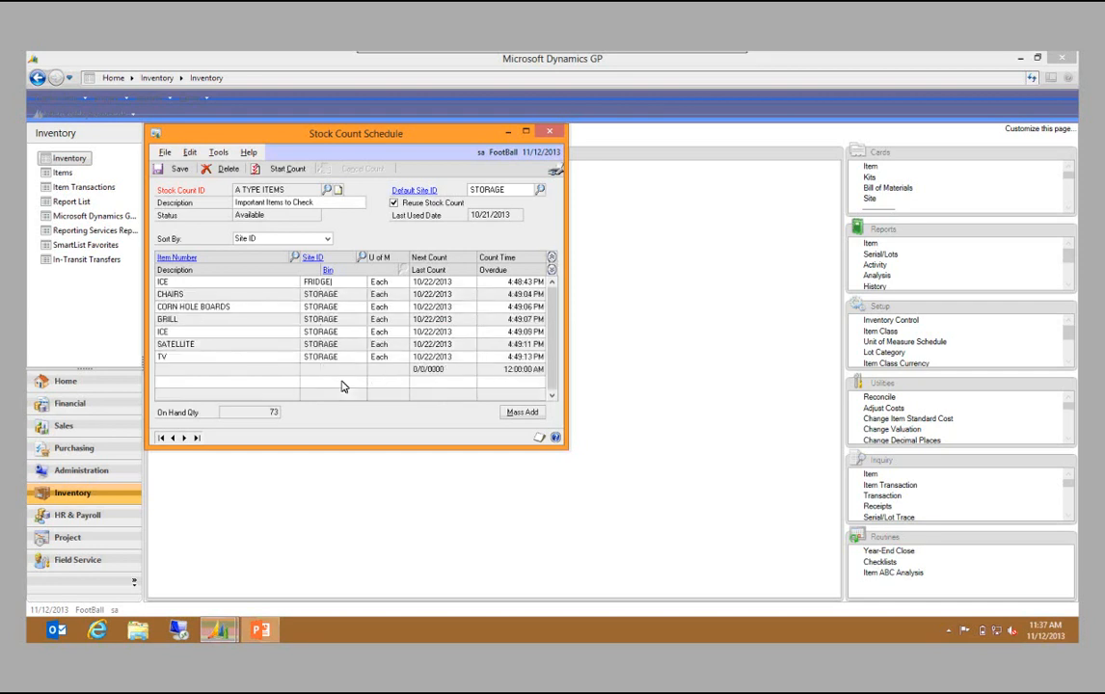
Save the loaded schedule and start a new stock count with the ID ATYPES and description A Type Items
click(180, 169)
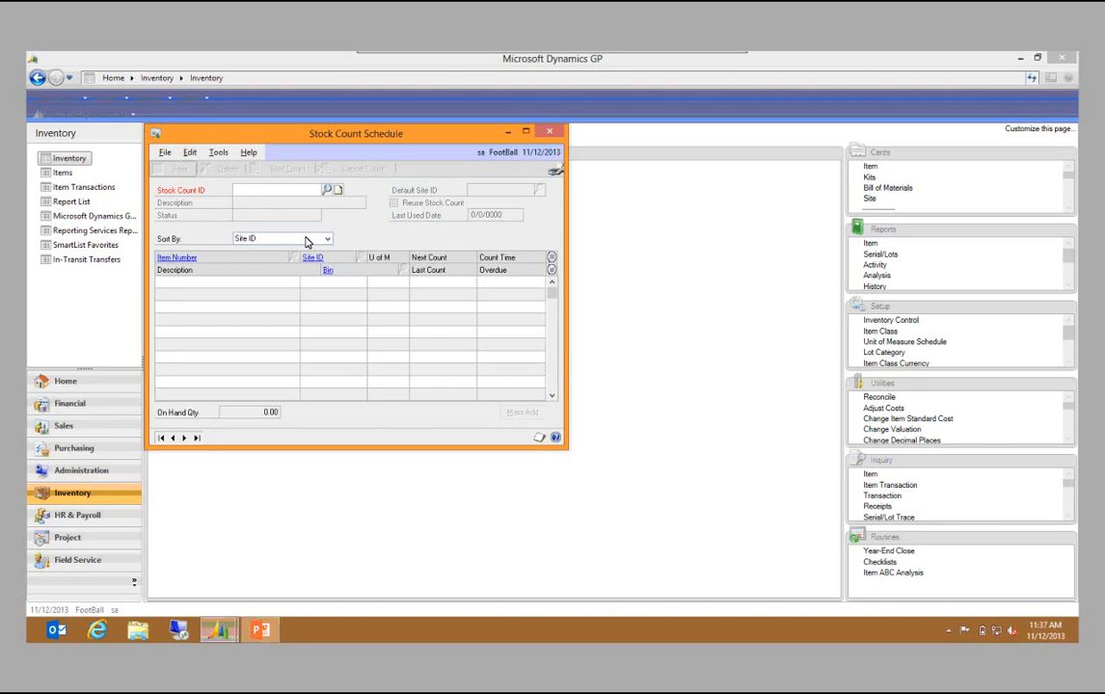
text(ATYPES)
key(Tab)
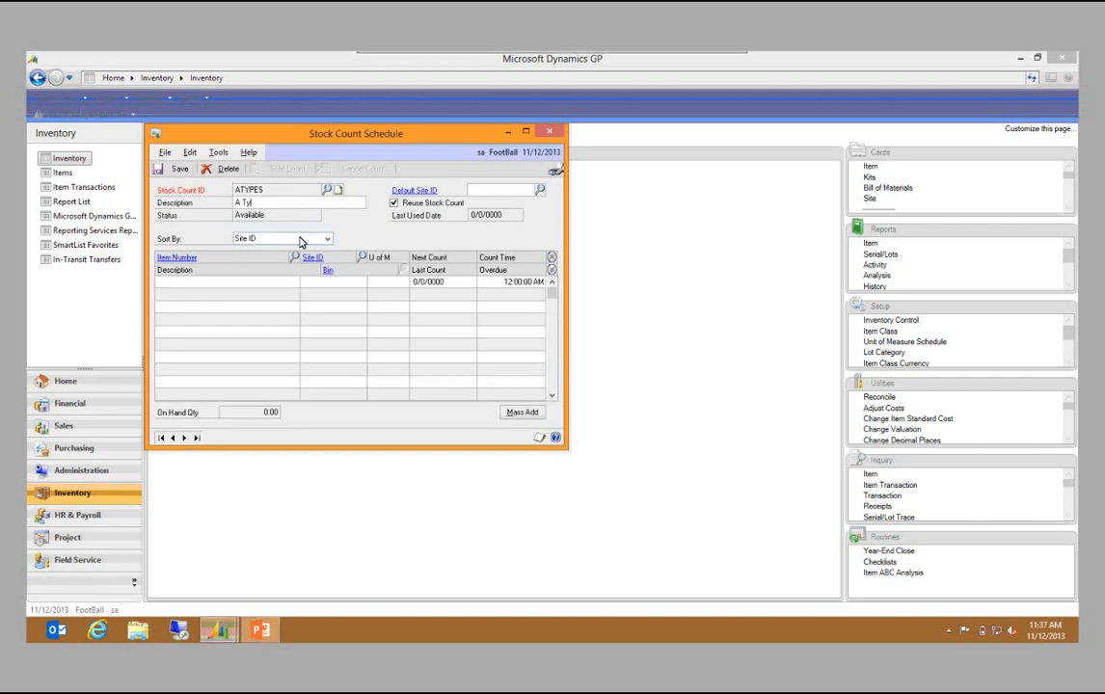
text(A Type Items)
Insert a mass-add restriction for the ATYPES stock count with ABC Code from A to A
click(532, 413)
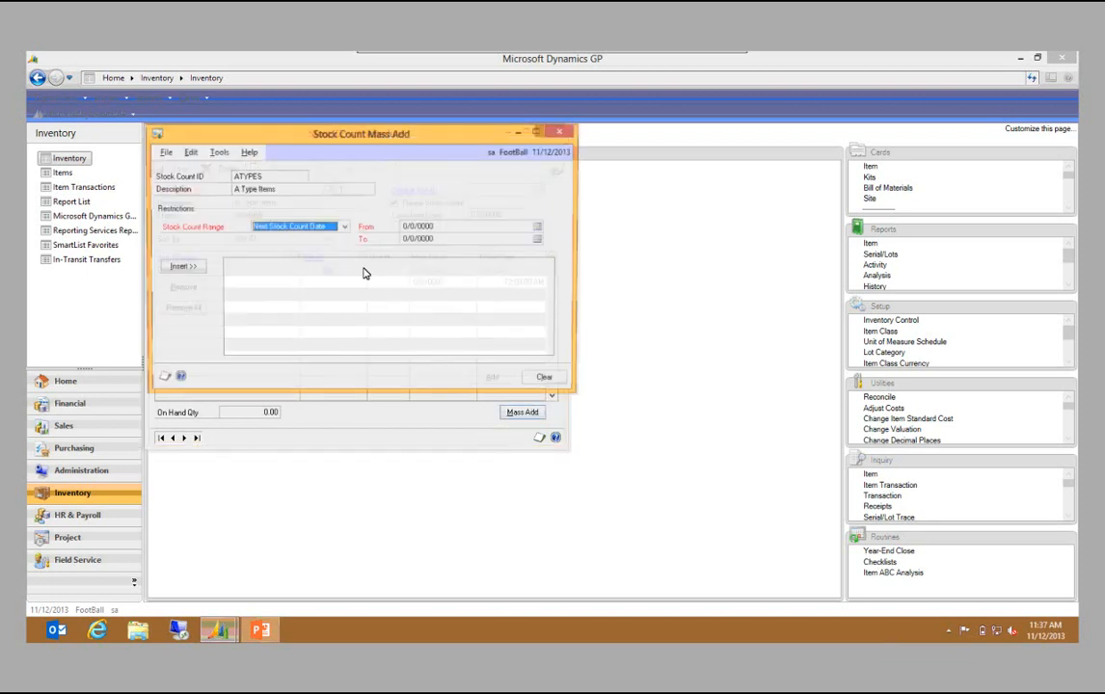
click(344, 230)
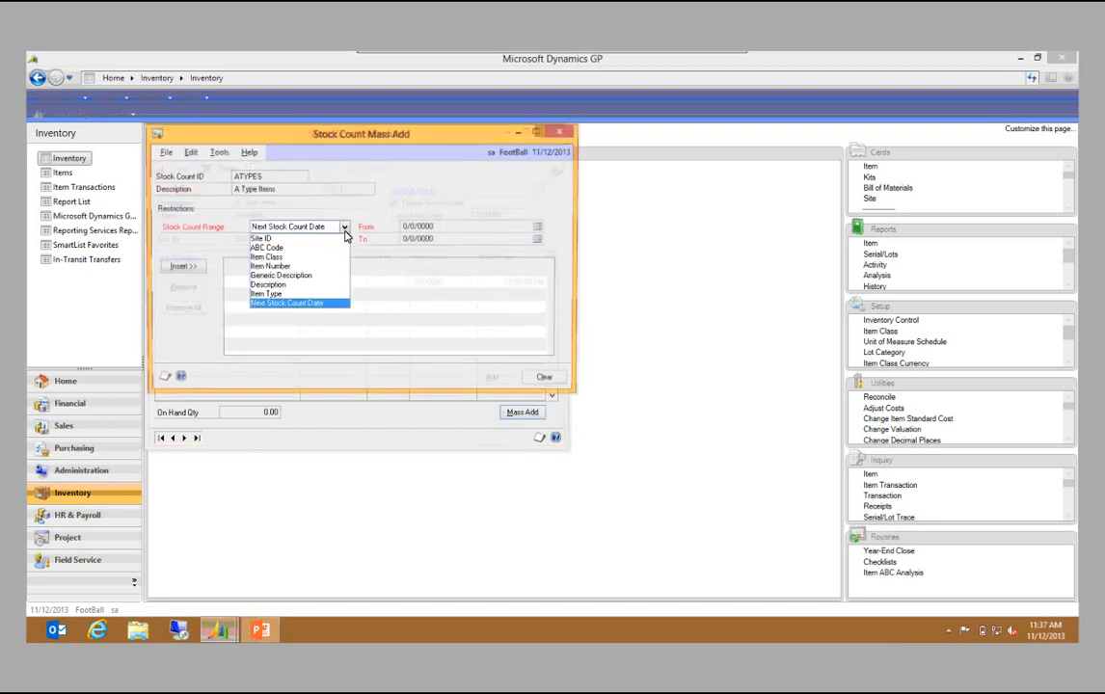
click(302, 249)
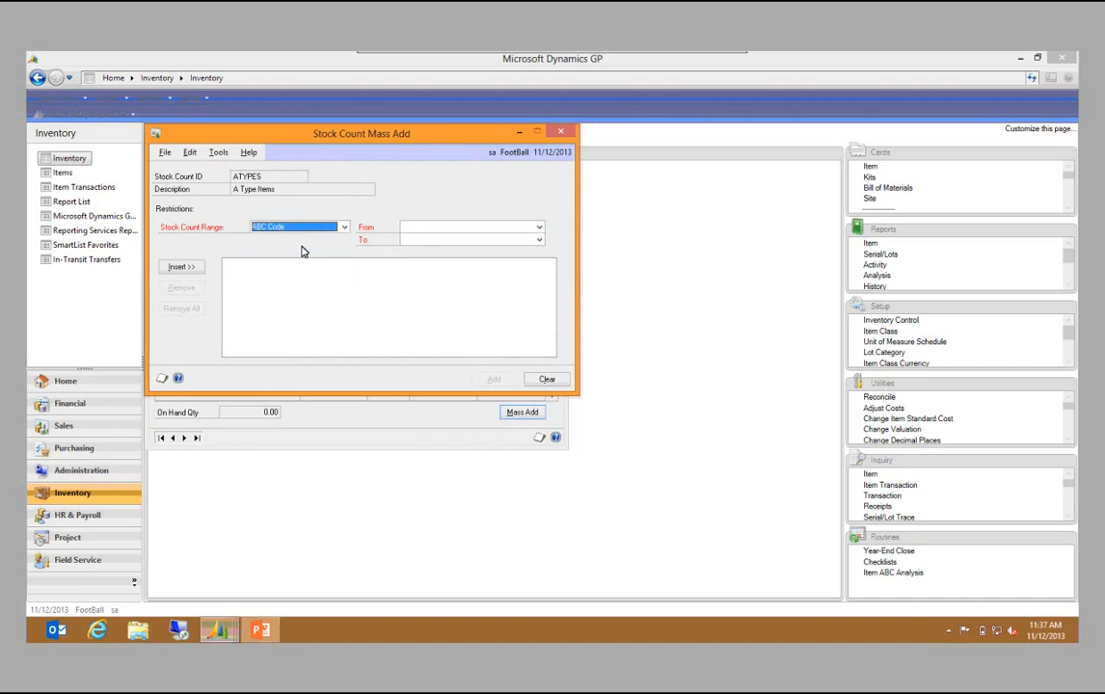
click(539, 227)
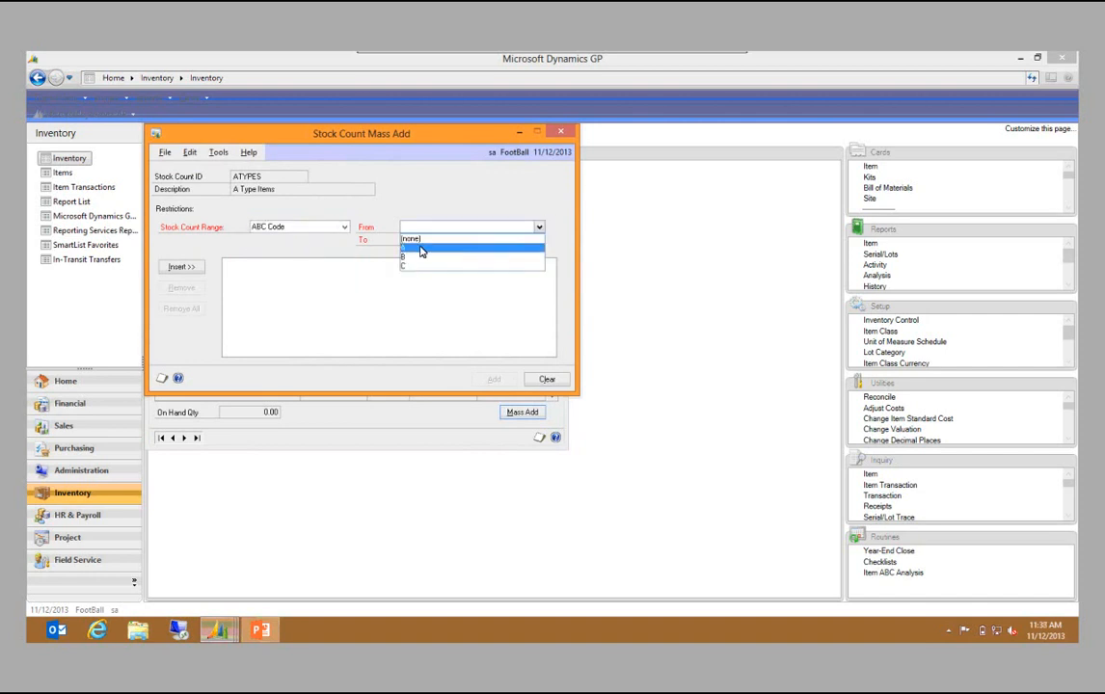
click(420, 248)
click(179, 268)
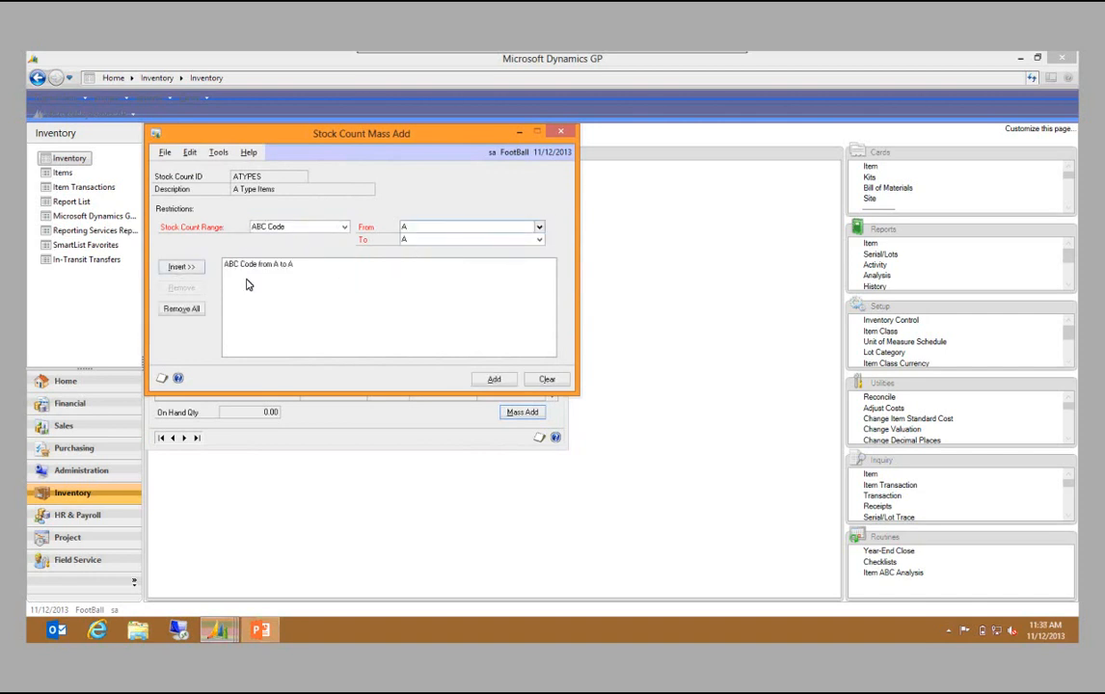
Look through the other stock count range types and the list of item classes available for the Item Class range
click(540, 227)
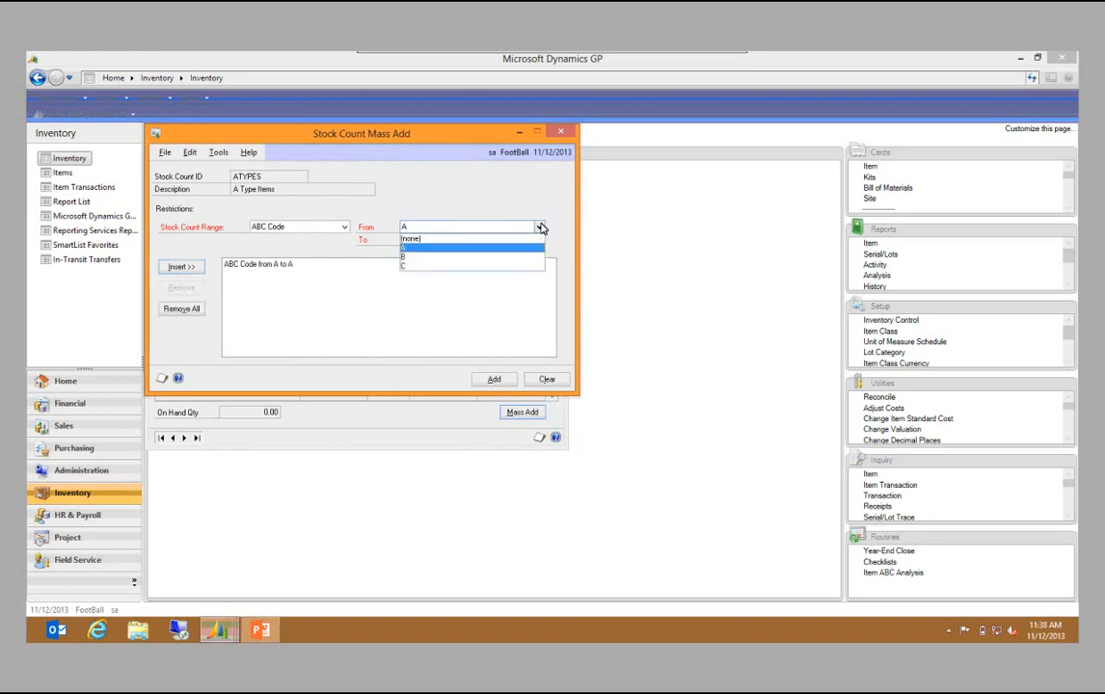
click(344, 228)
click(344, 228)
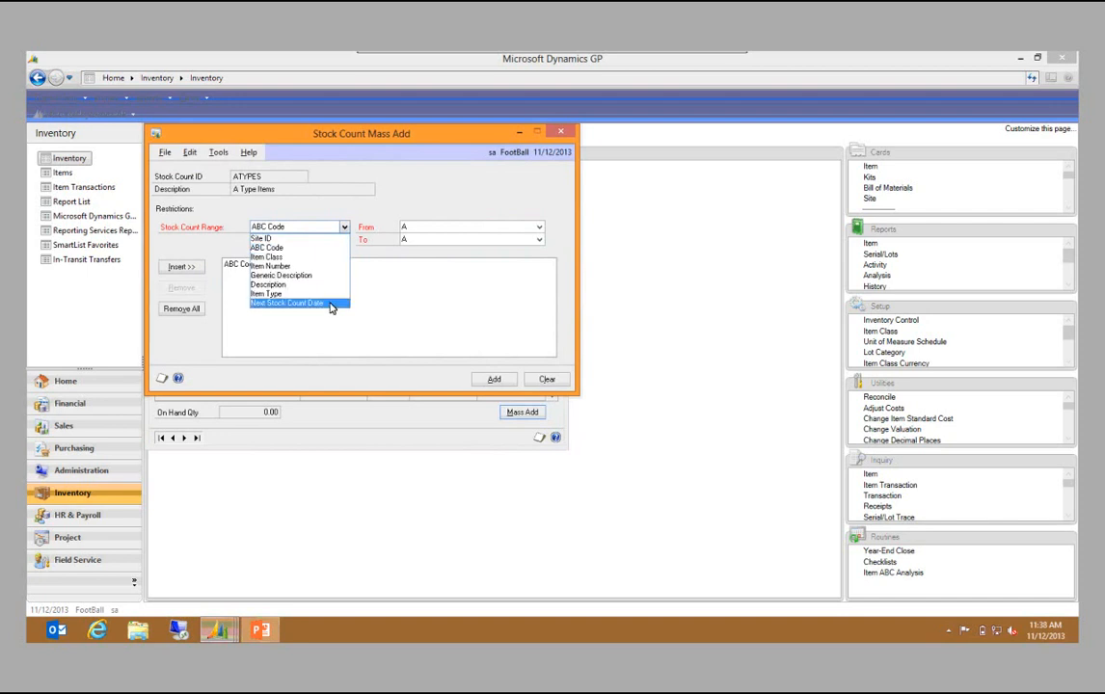
click(293, 259)
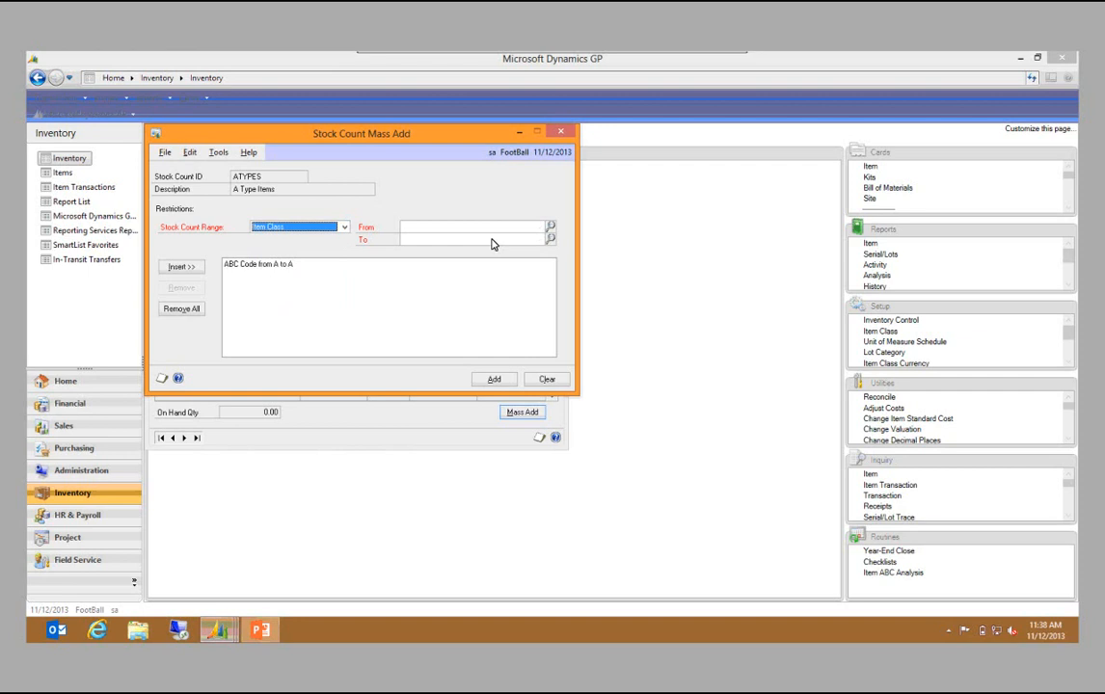
click(552, 228)
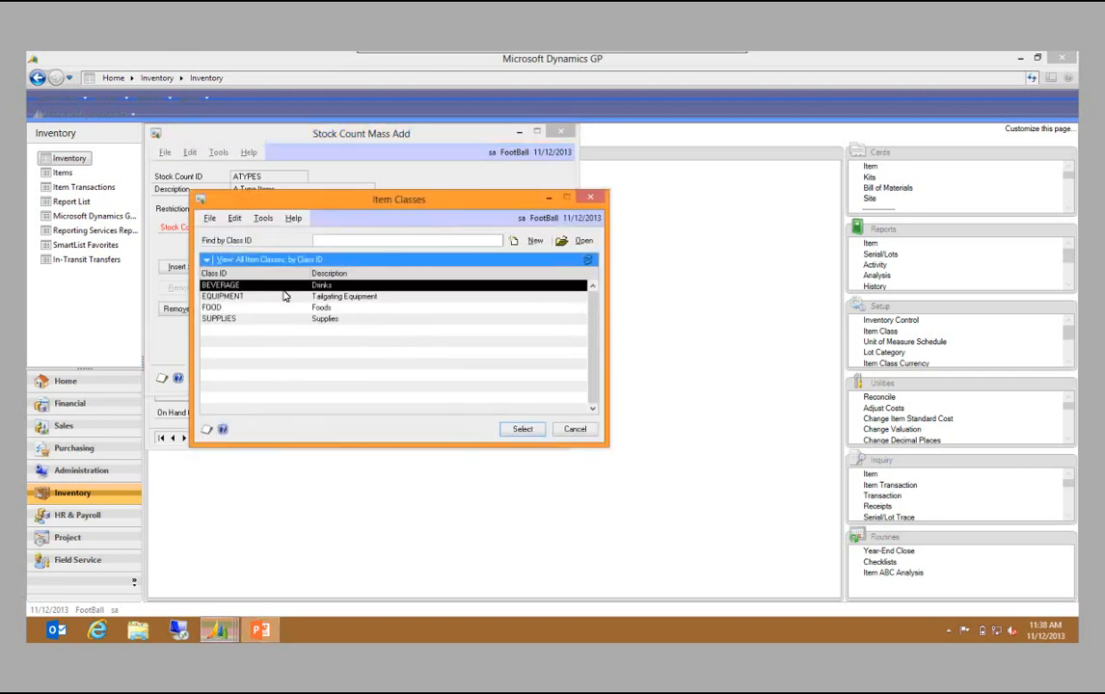
click(574, 429)
Mass-add the items matching the ABC Code restriction to the ATYPES stock count and select the empty item line below them
click(236, 266)
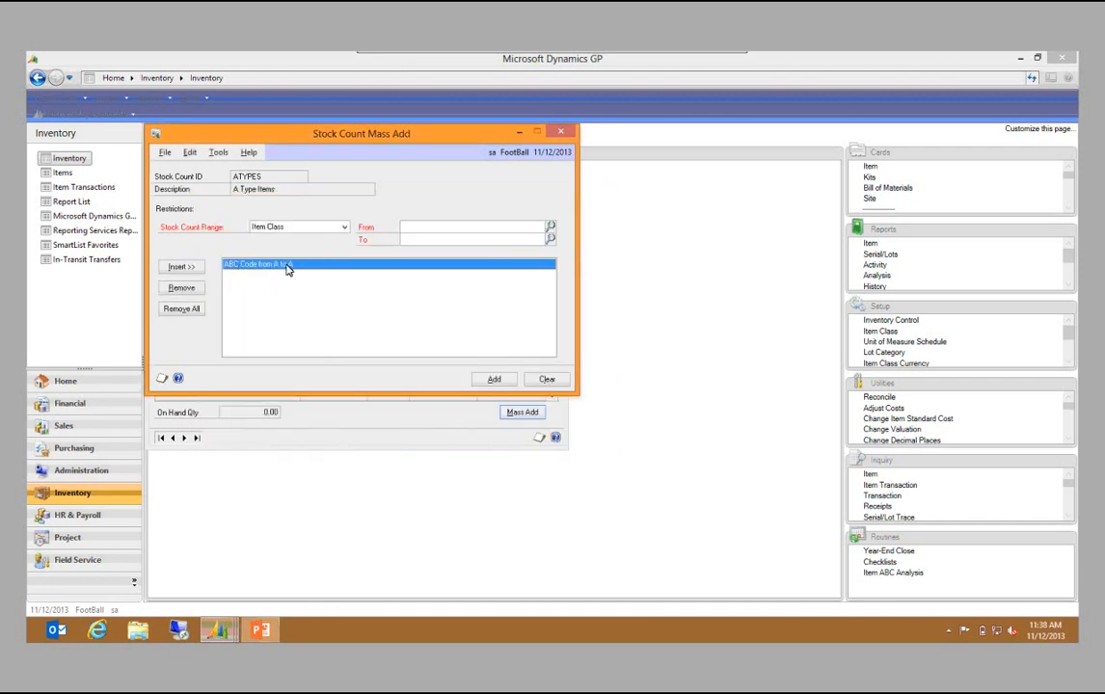
click(496, 380)
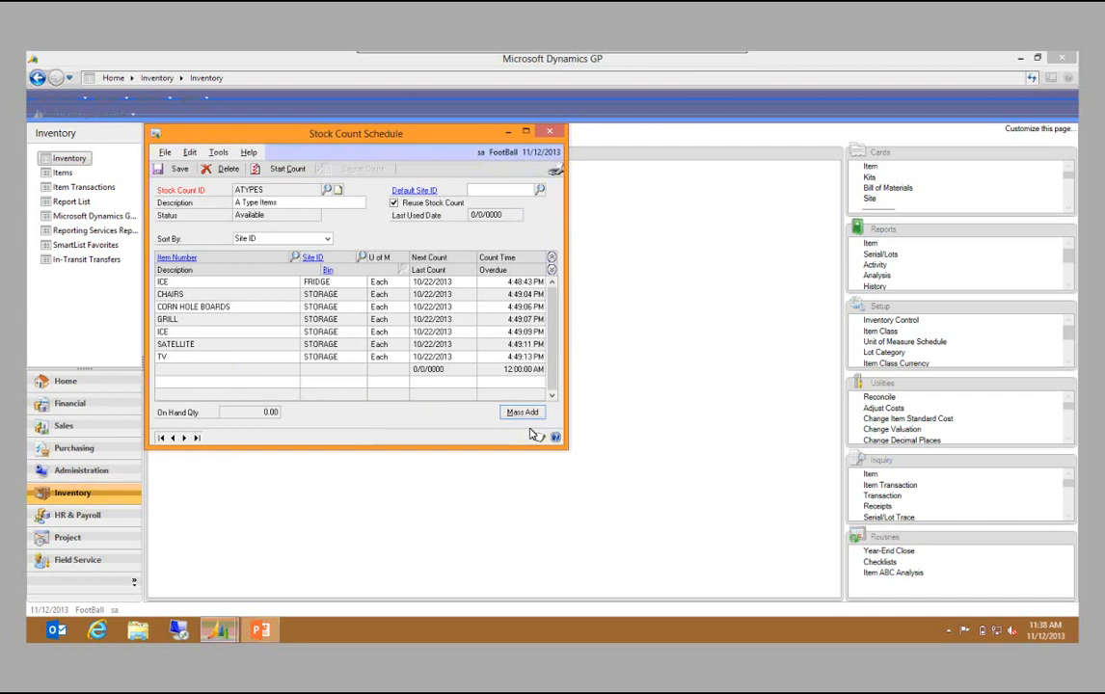
click(184, 369)
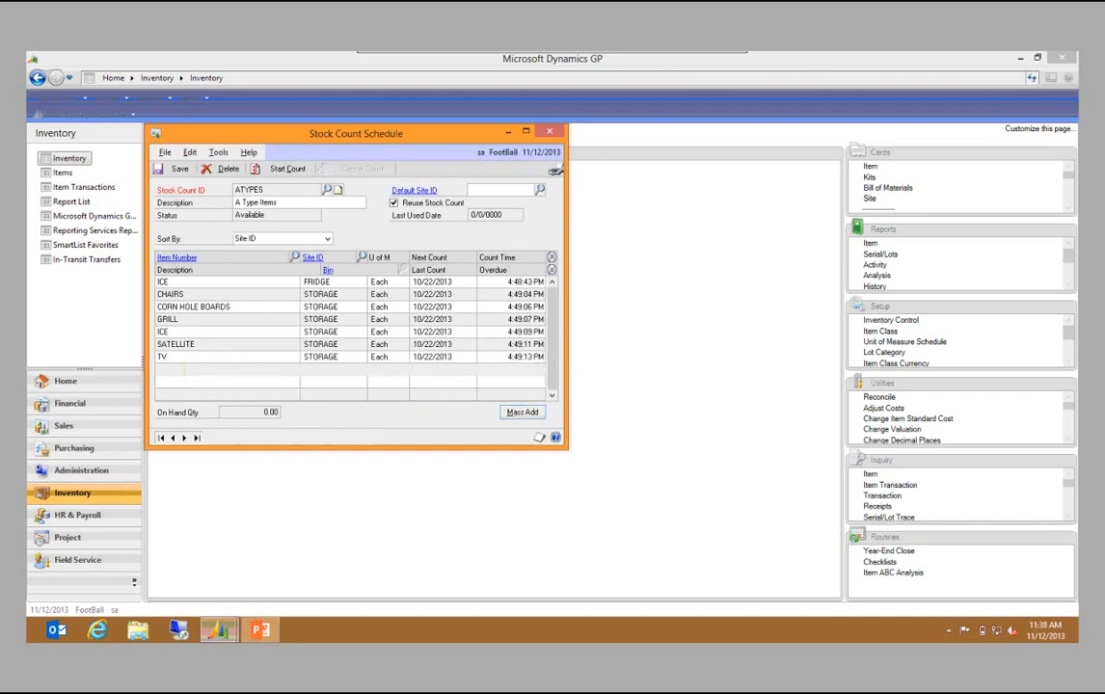
Add the BEAN BAGS item at the STORAGE site to the ATYPES stock count
click(294, 258)
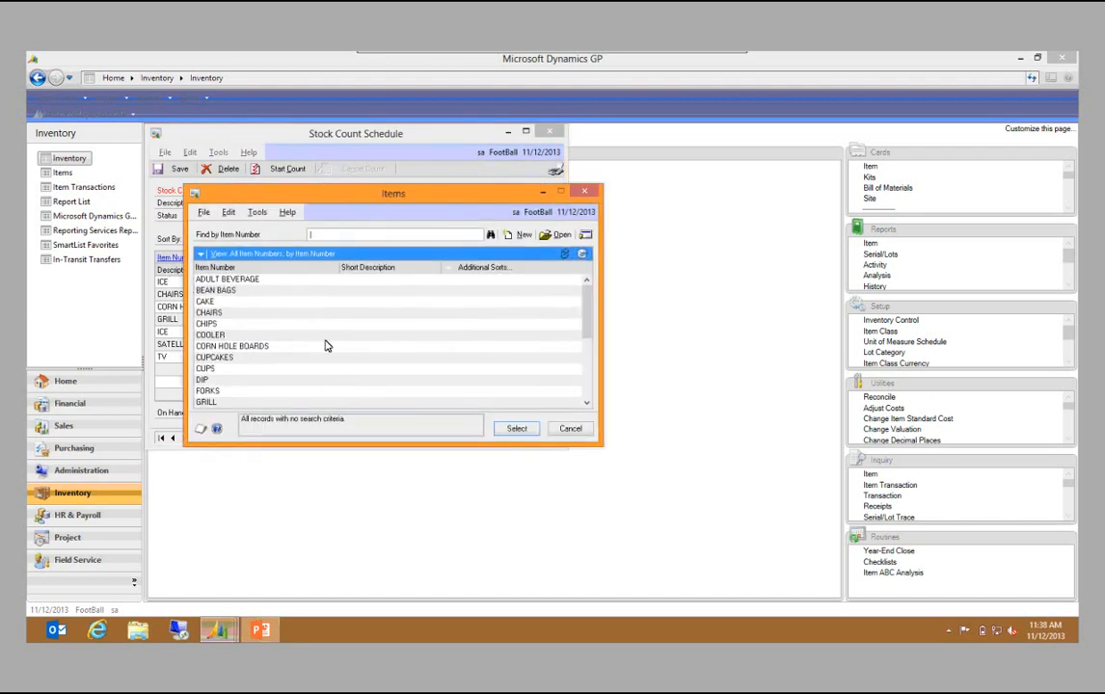
click(243, 300)
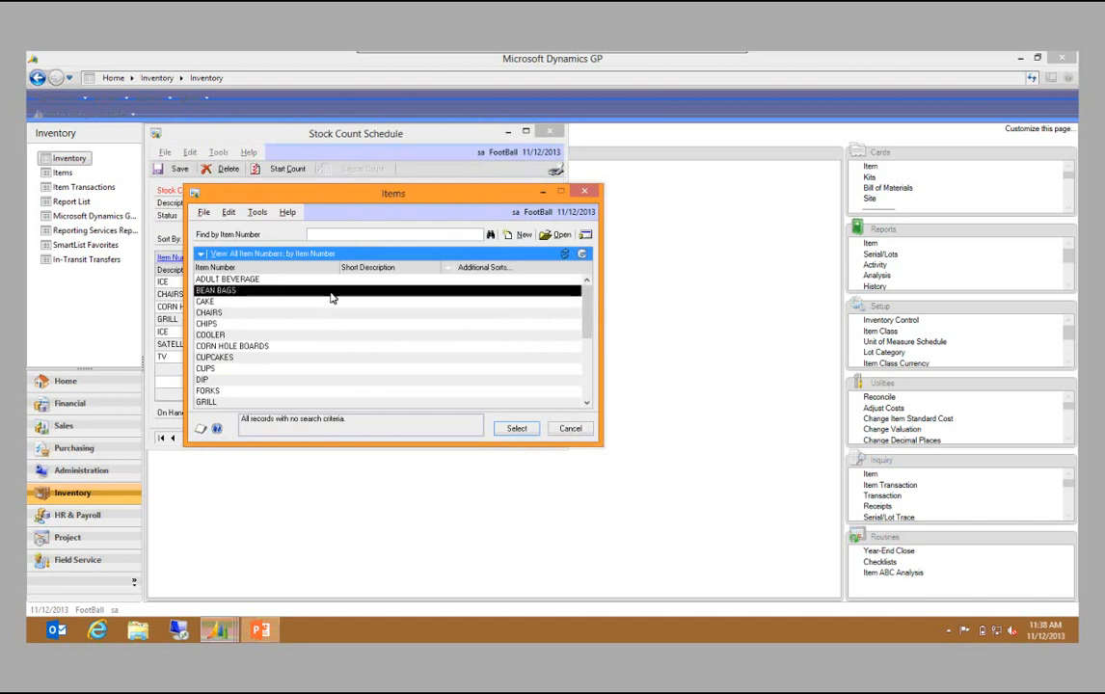
click(519, 429)
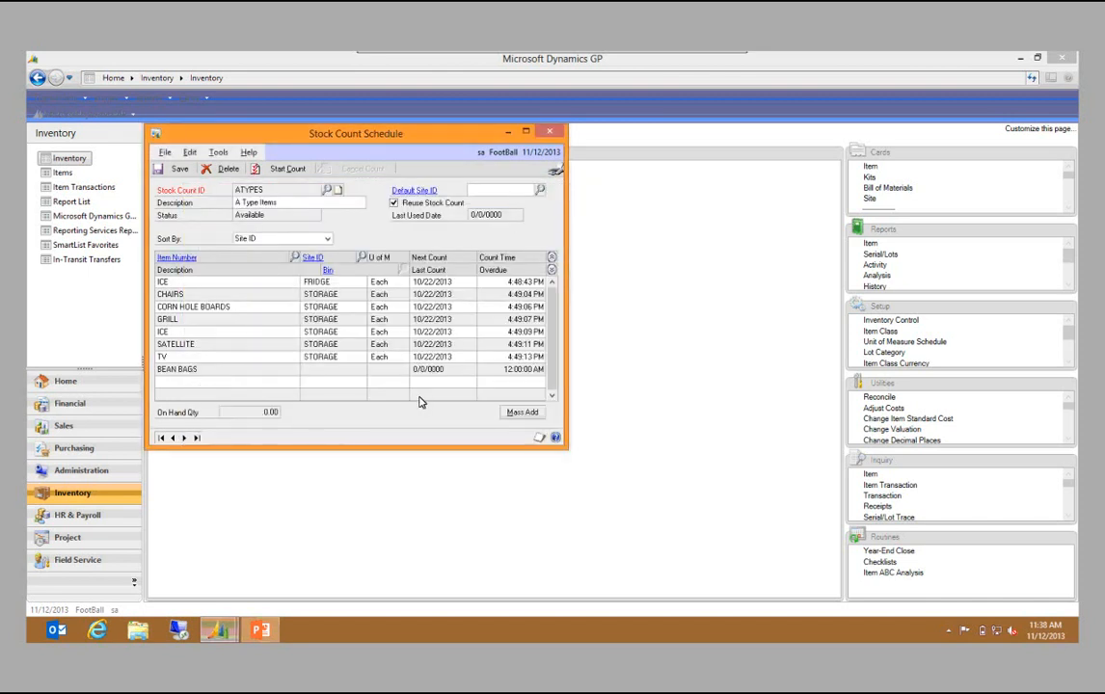
click(365, 258)
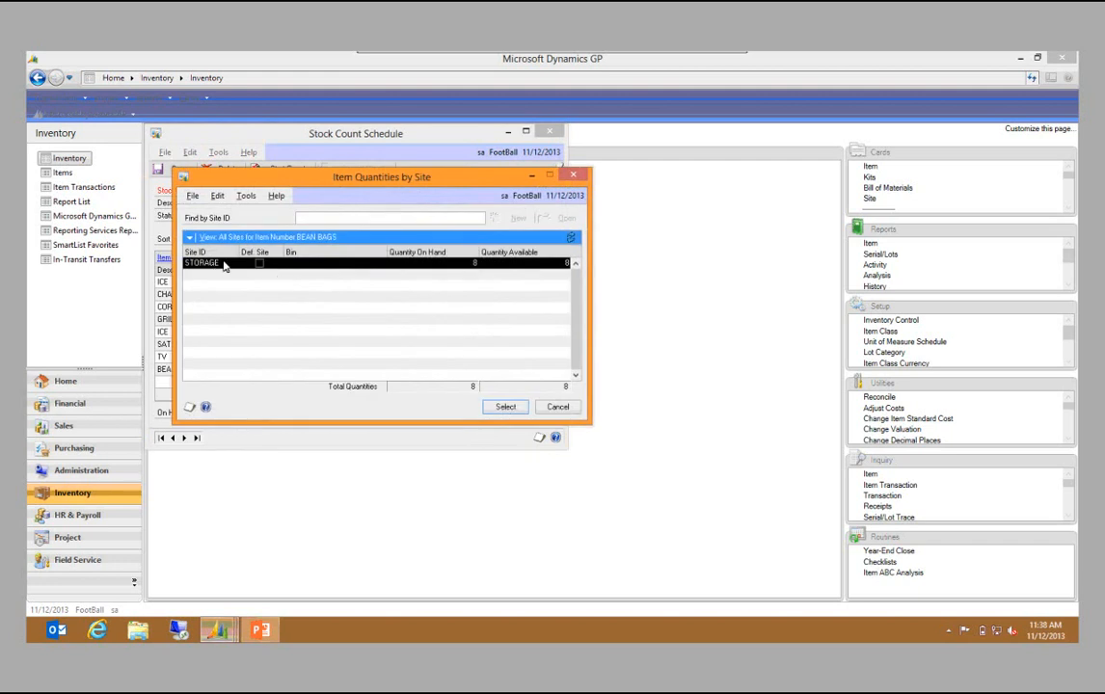
drag(256, 178, 497, 178)
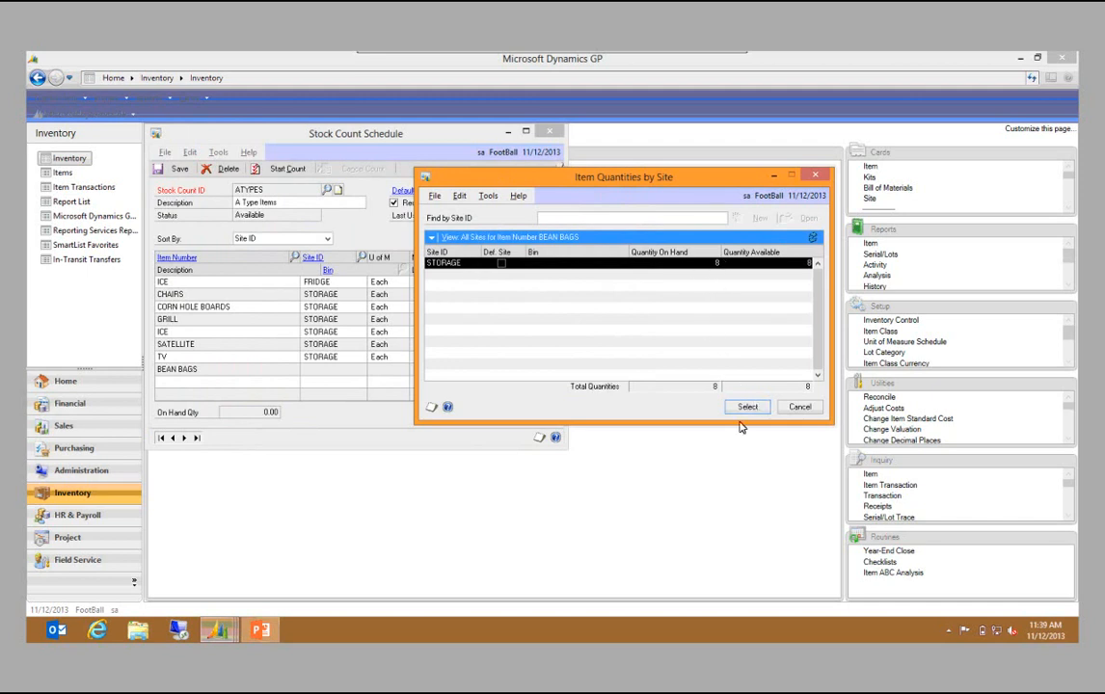
click(747, 407)
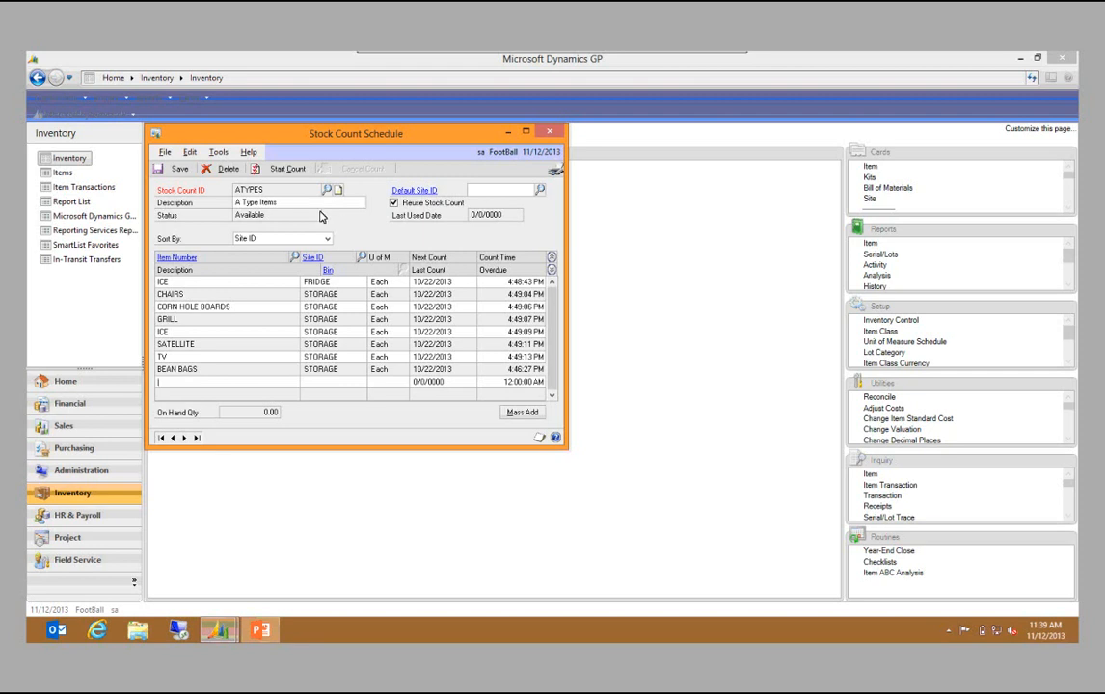
Start the ATYPES count, saving its changes, and output the Stock Count Exception List to the screen
click(274, 169)
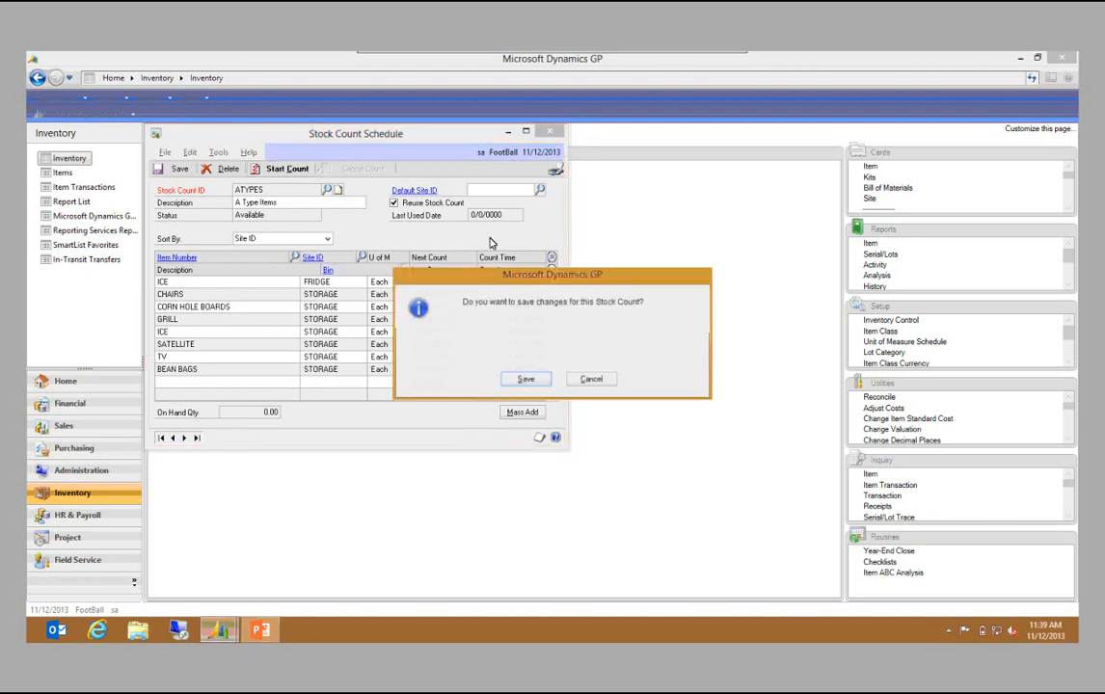
click(522, 378)
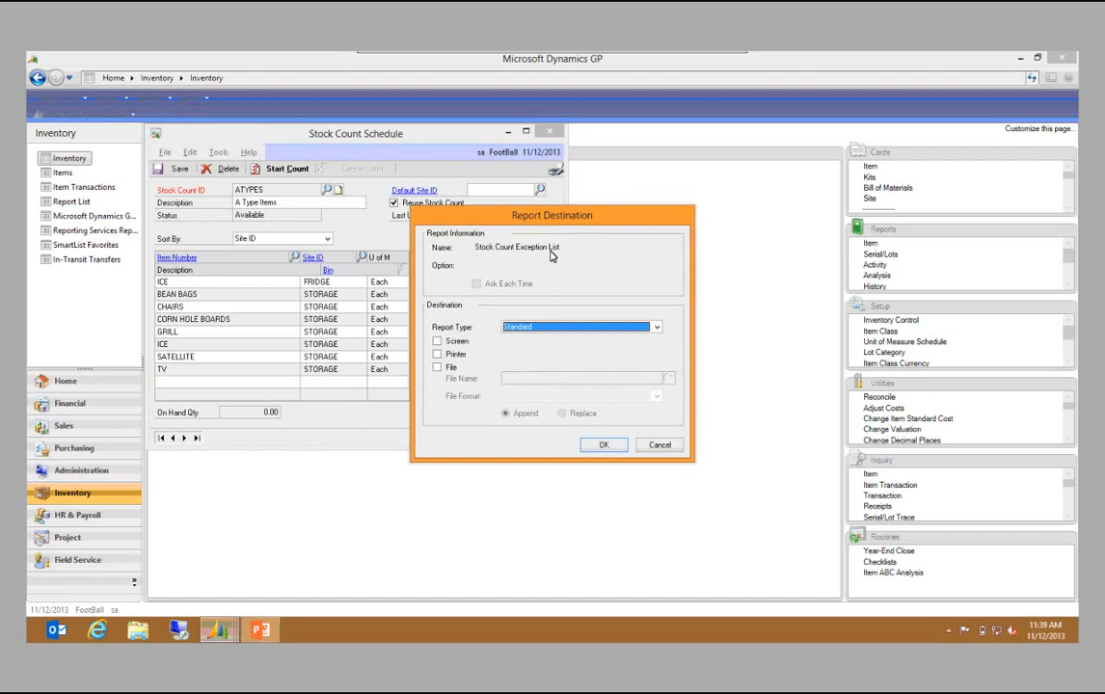
click(453, 342)
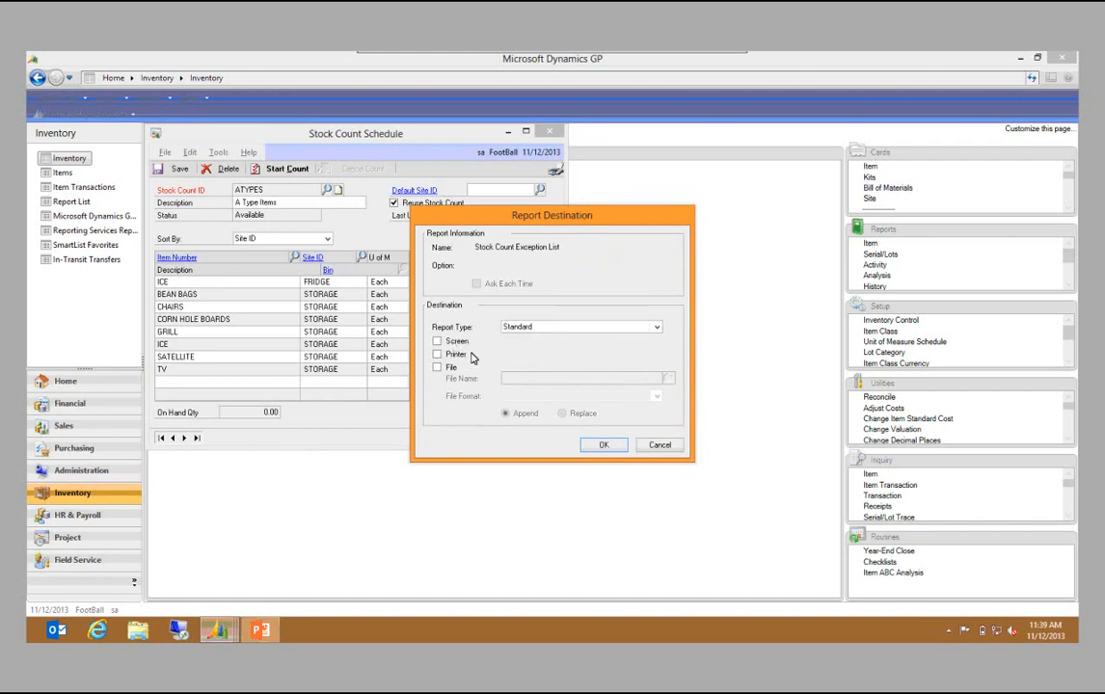
click(603, 446)
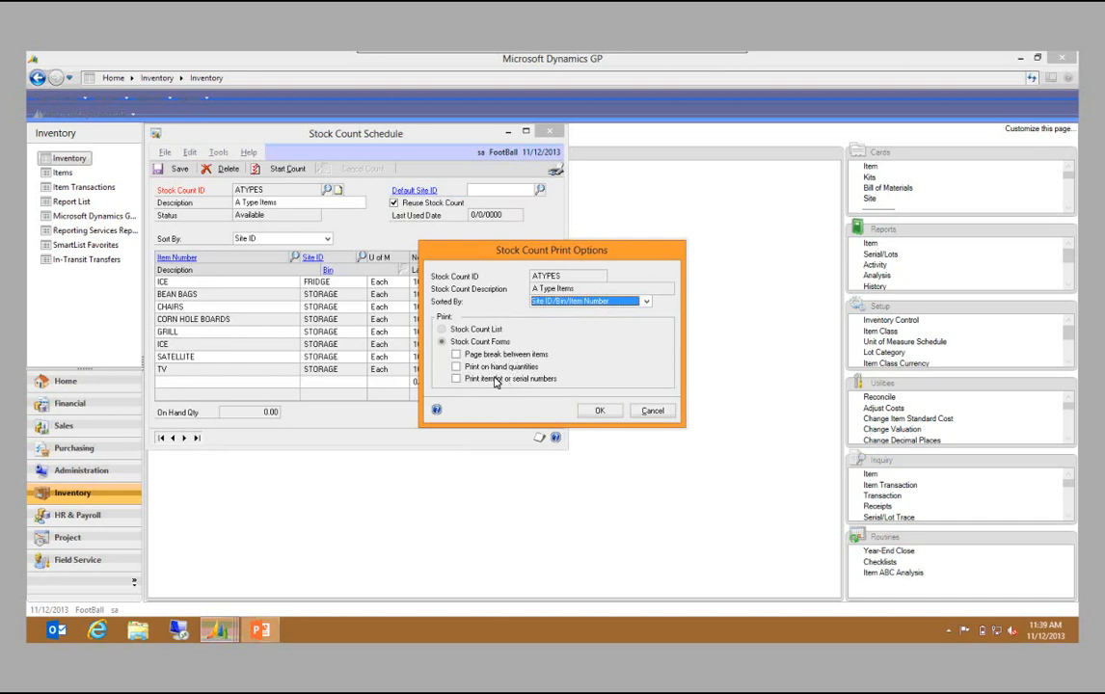
Sort the stock count forms by Item Number/Site ID/Bin and output them to the screen
click(644, 302)
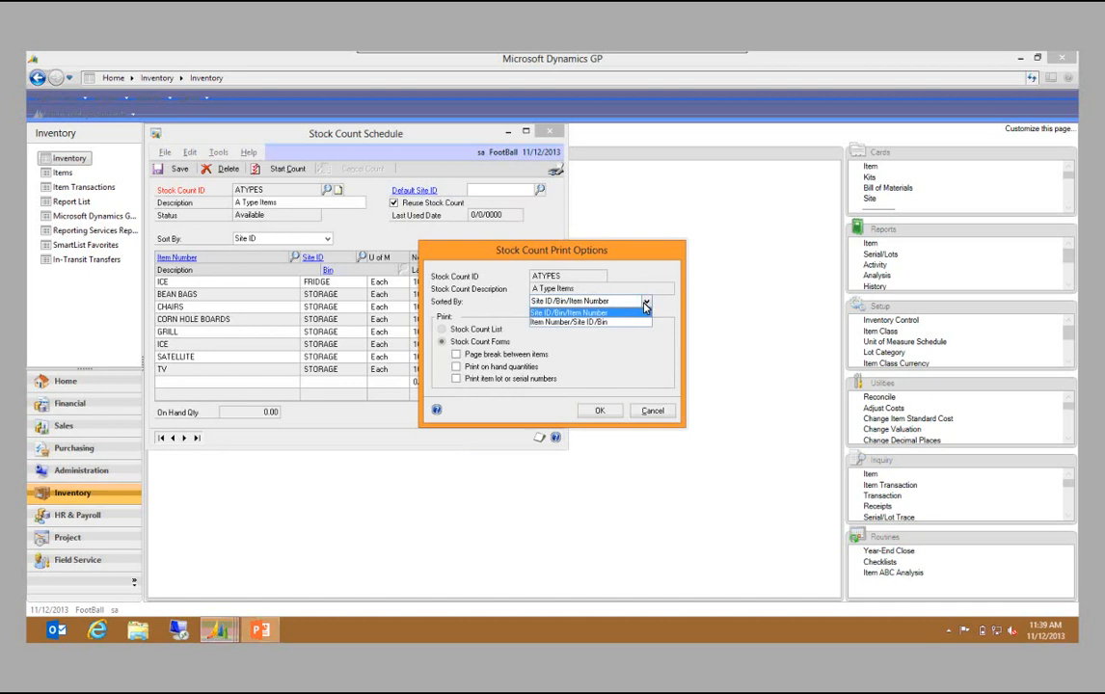
click(574, 320)
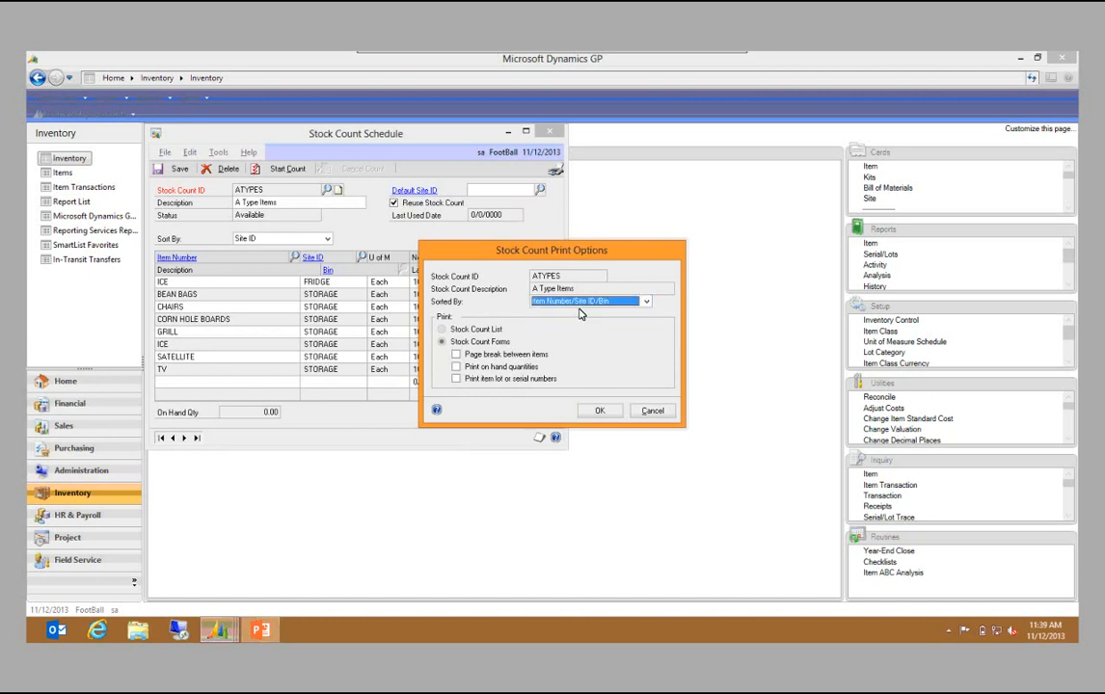
click(594, 414)
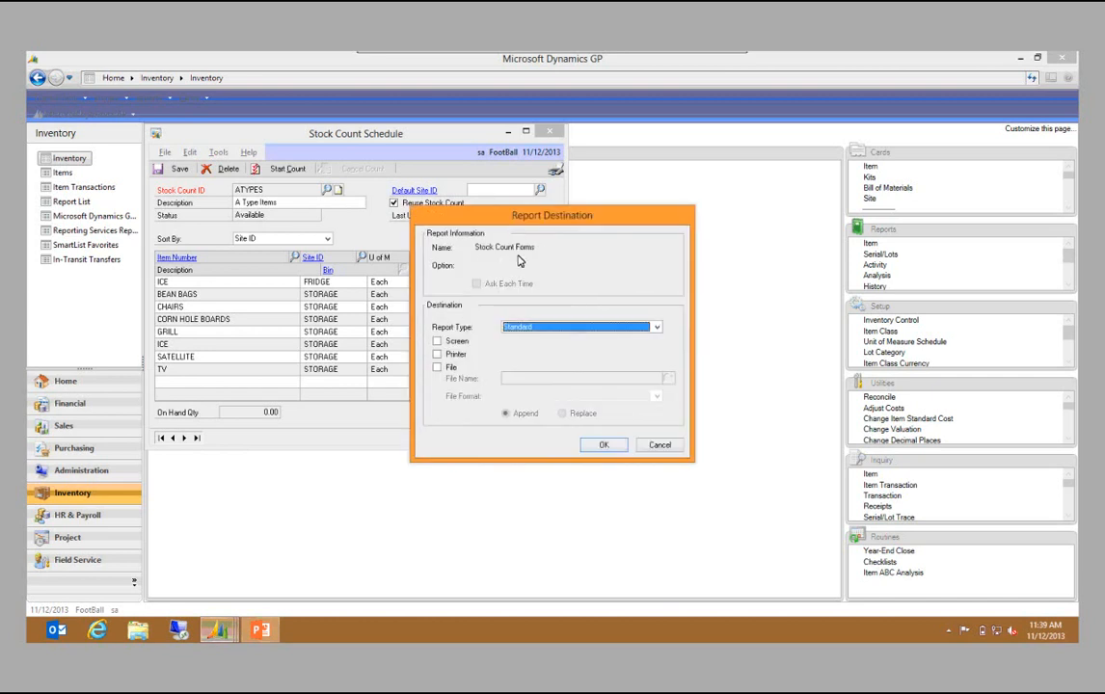
click(437, 341)
click(602, 446)
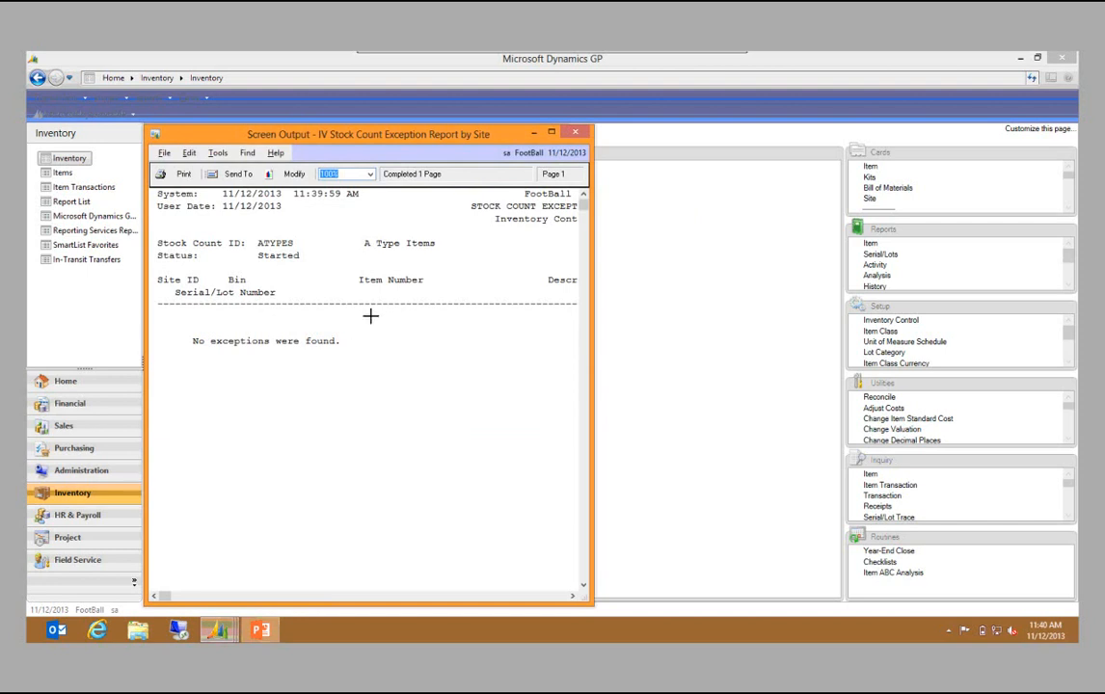
Close the exception report and examine the stock count form's item lines, including the FRIDGE and STORAGE lines for ICE
click(579, 134)
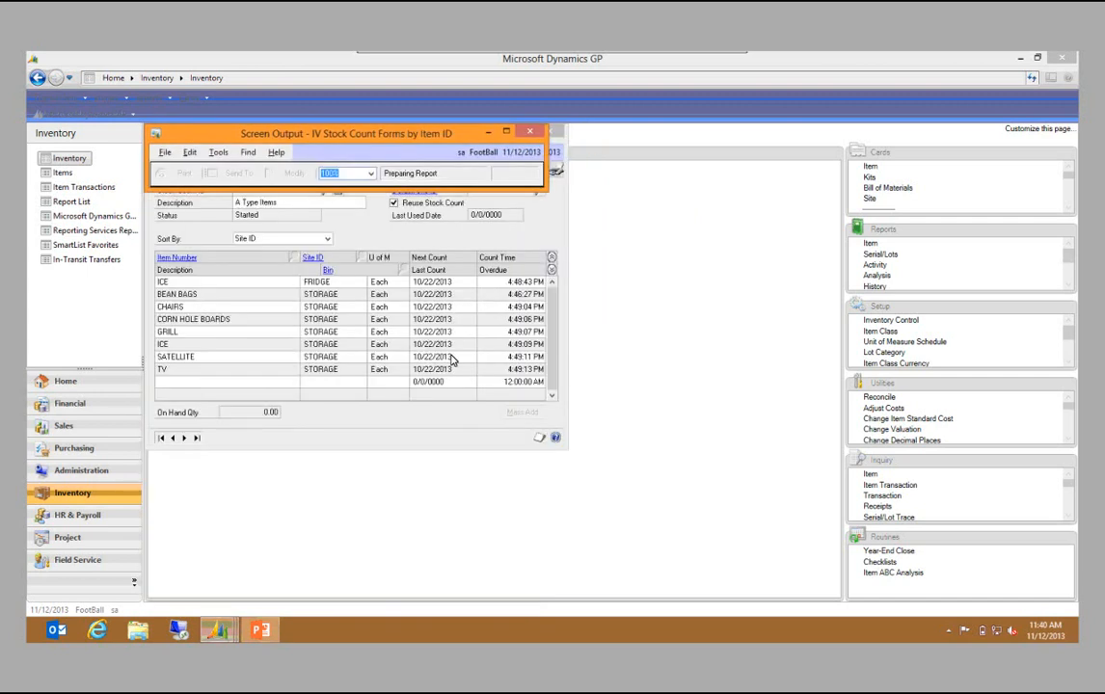
click(552, 134)
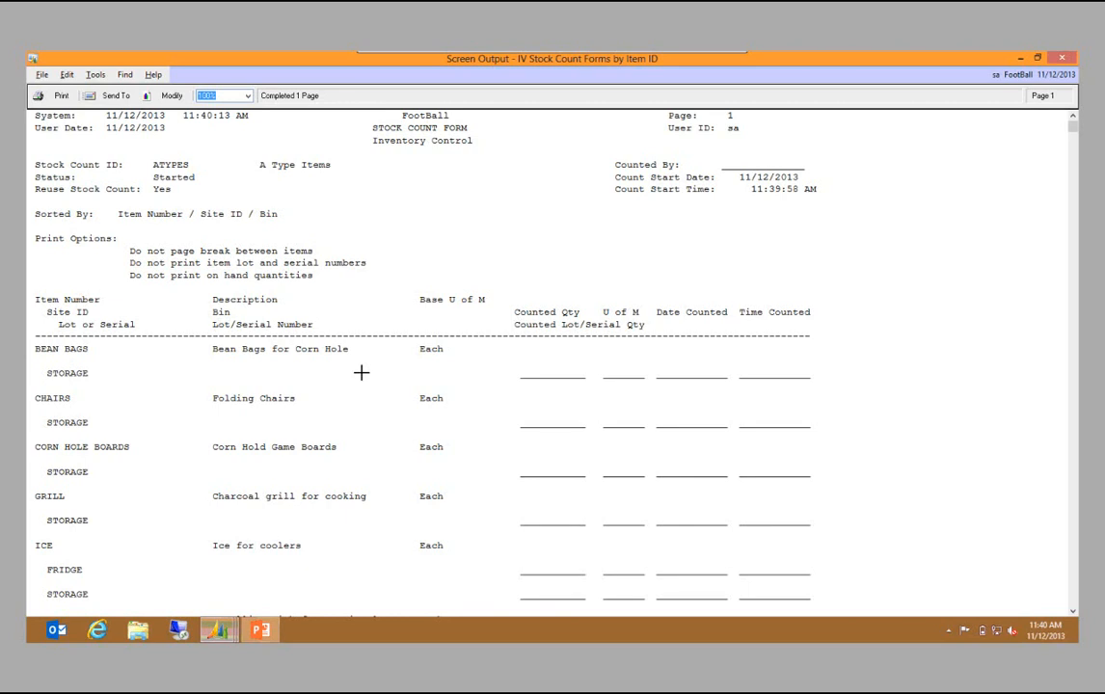
scroll(101, 479, down, 3)
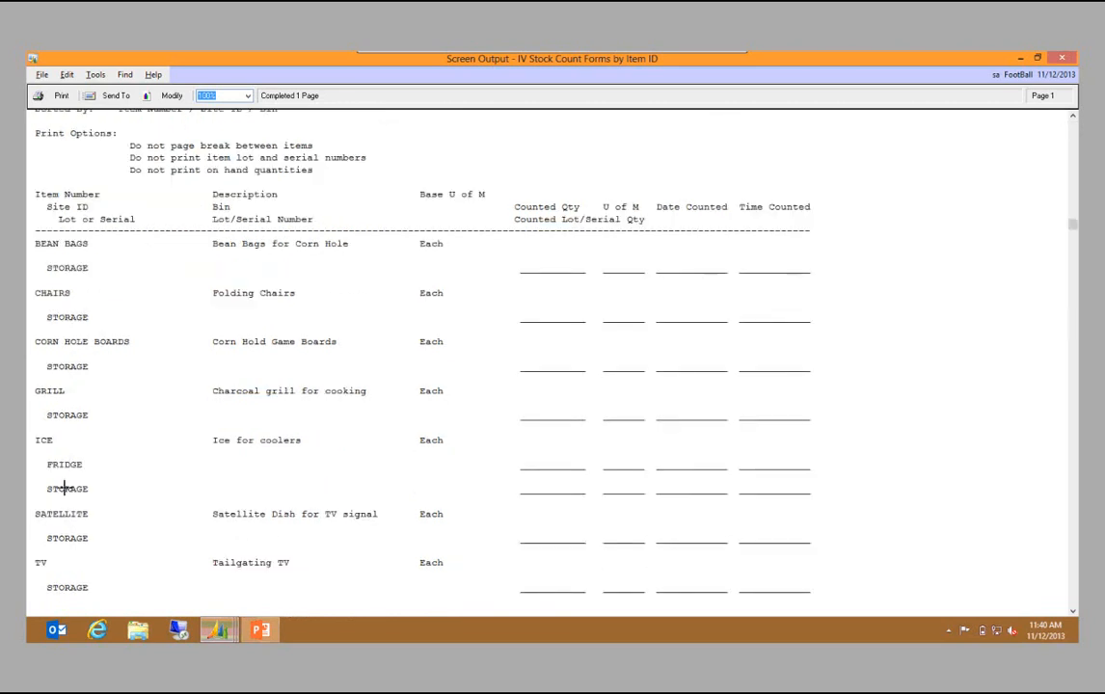
click(253, 467)
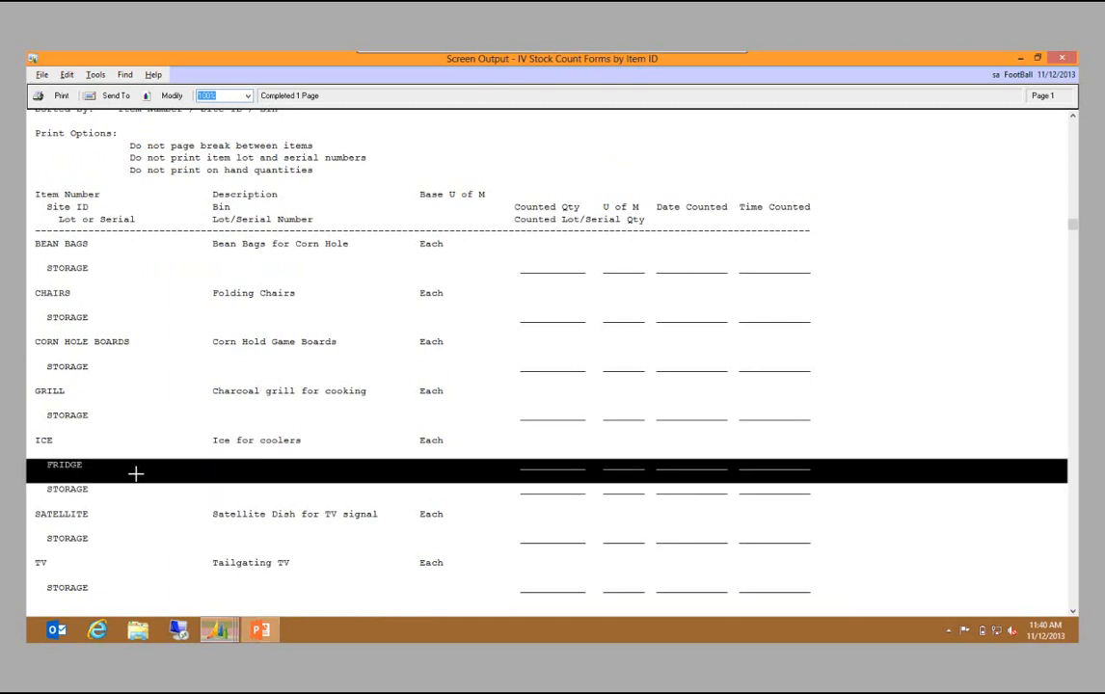
click(75, 494)
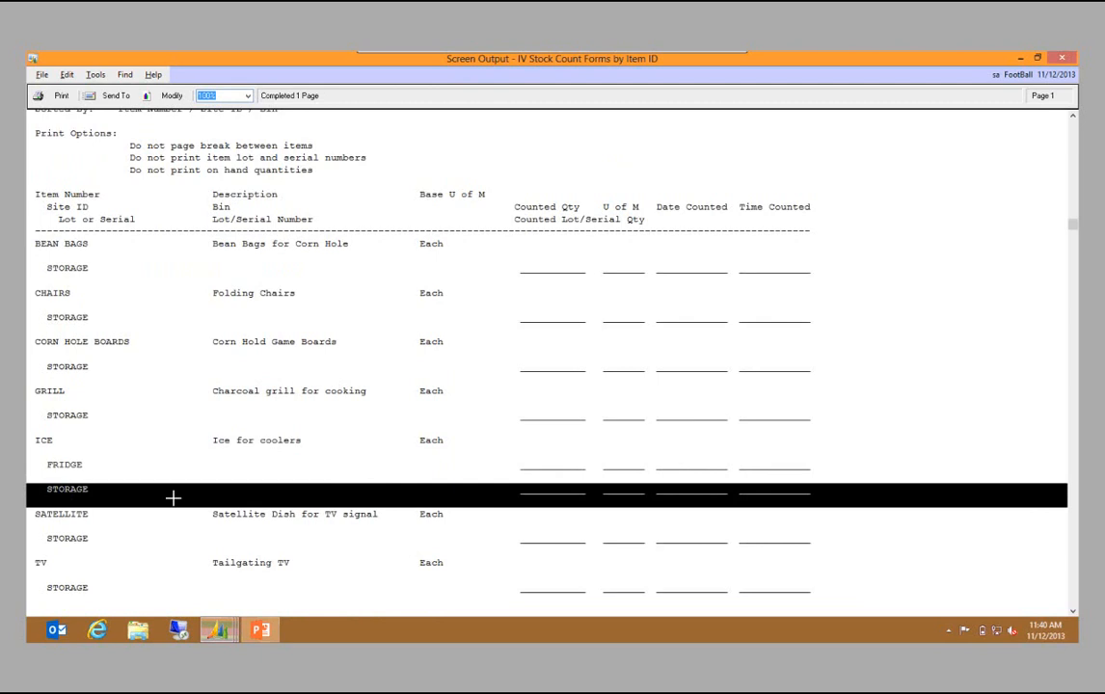
click(53, 490)
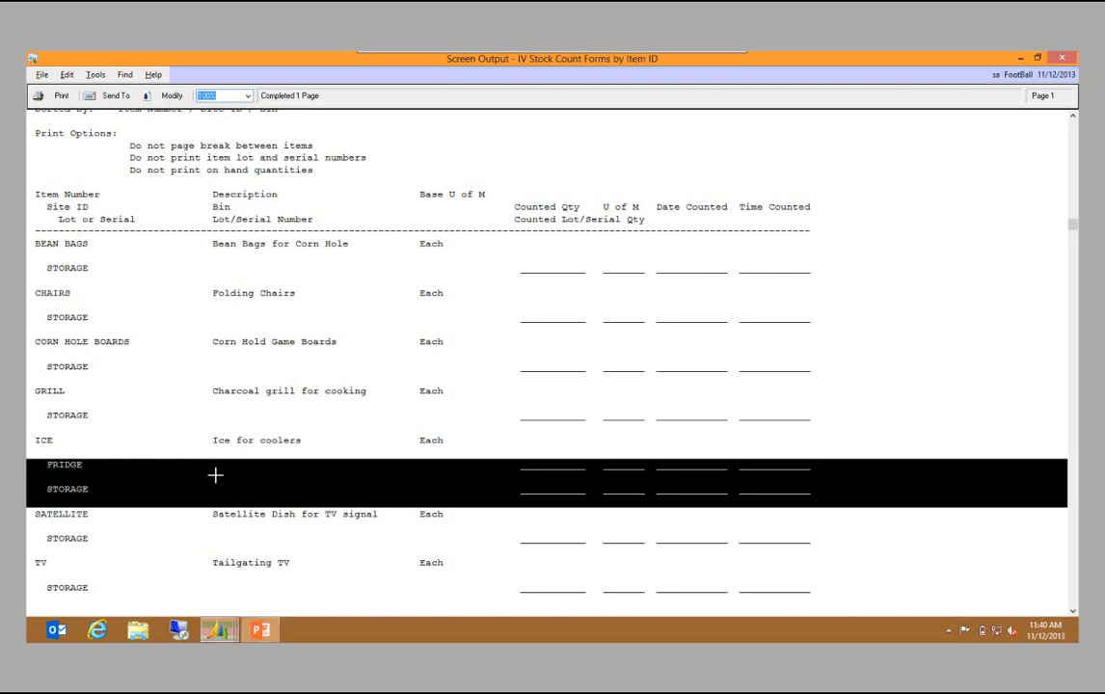
scroll(409, 457, down, 1)
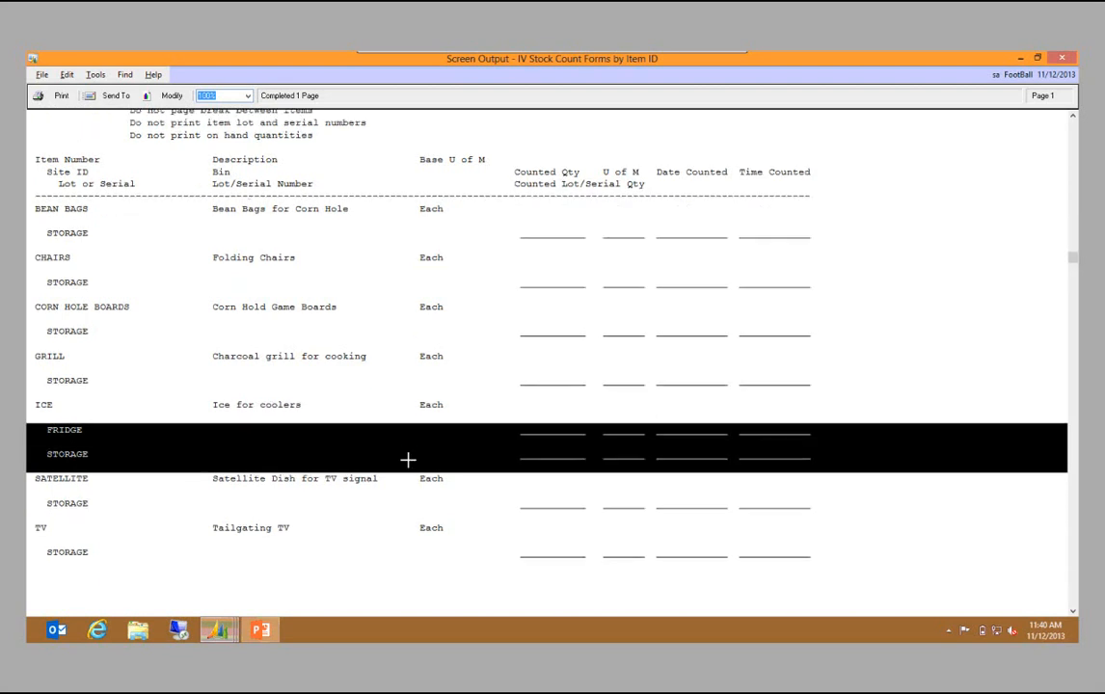
scroll(406, 459, down, 3)
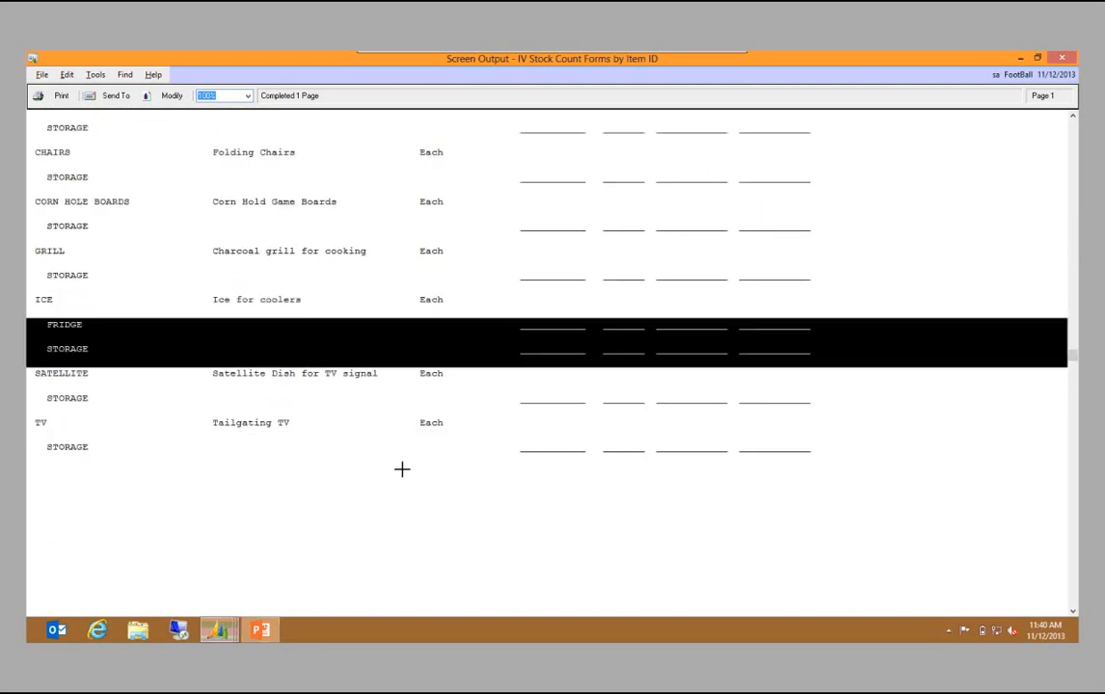
scroll(402, 470, up, 7)
Look through the printers available for the stock count form and leave without printing
click(53, 97)
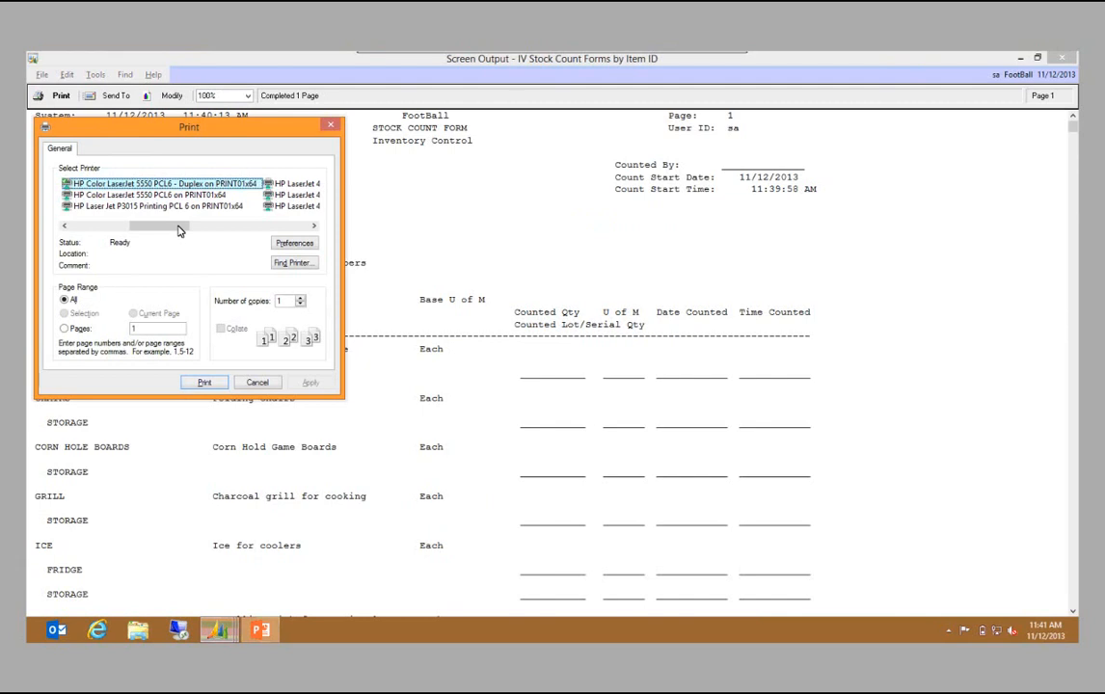
drag(185, 226, 275, 228)
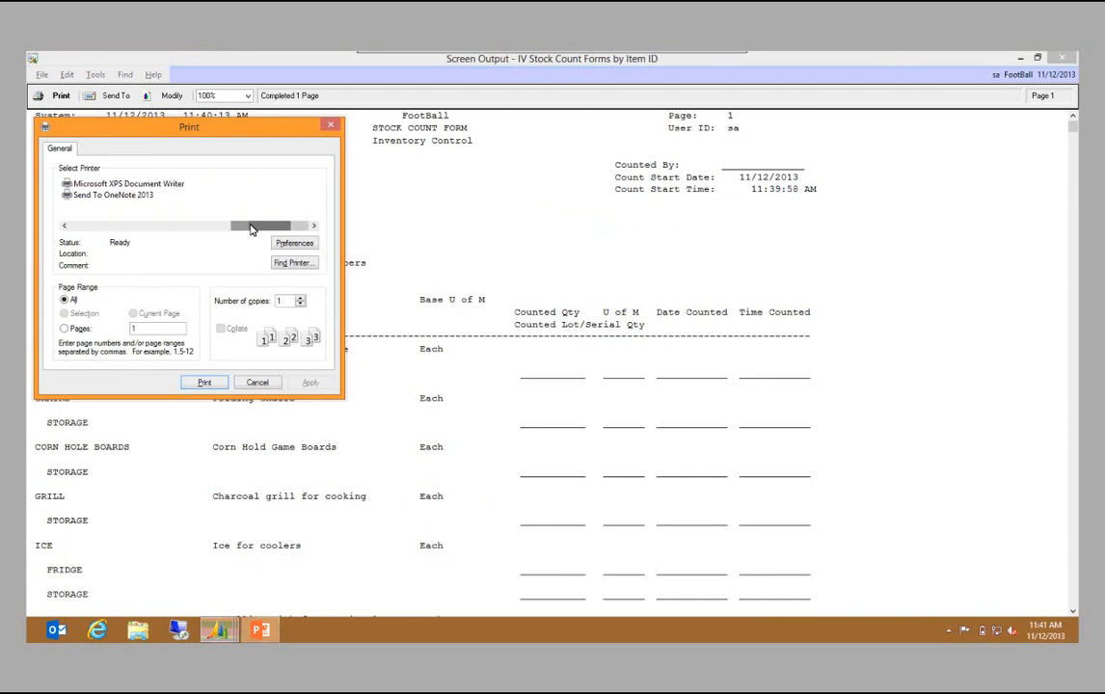
click(257, 383)
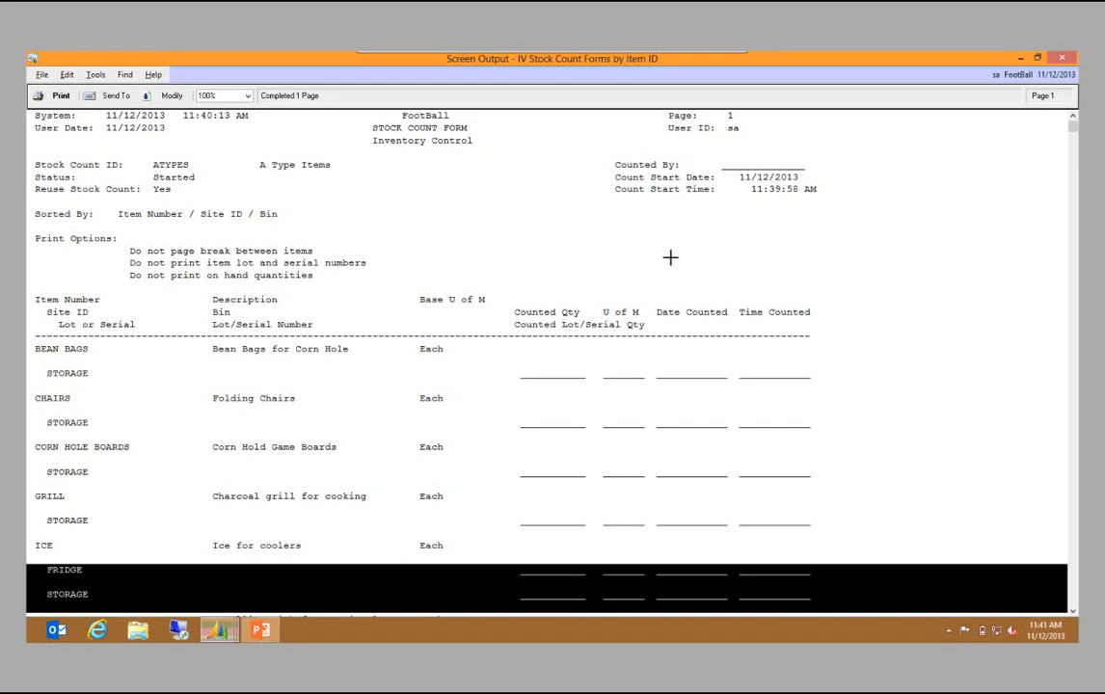
Close the stock count form report and save the started ATYPES schedule
click(1061, 59)
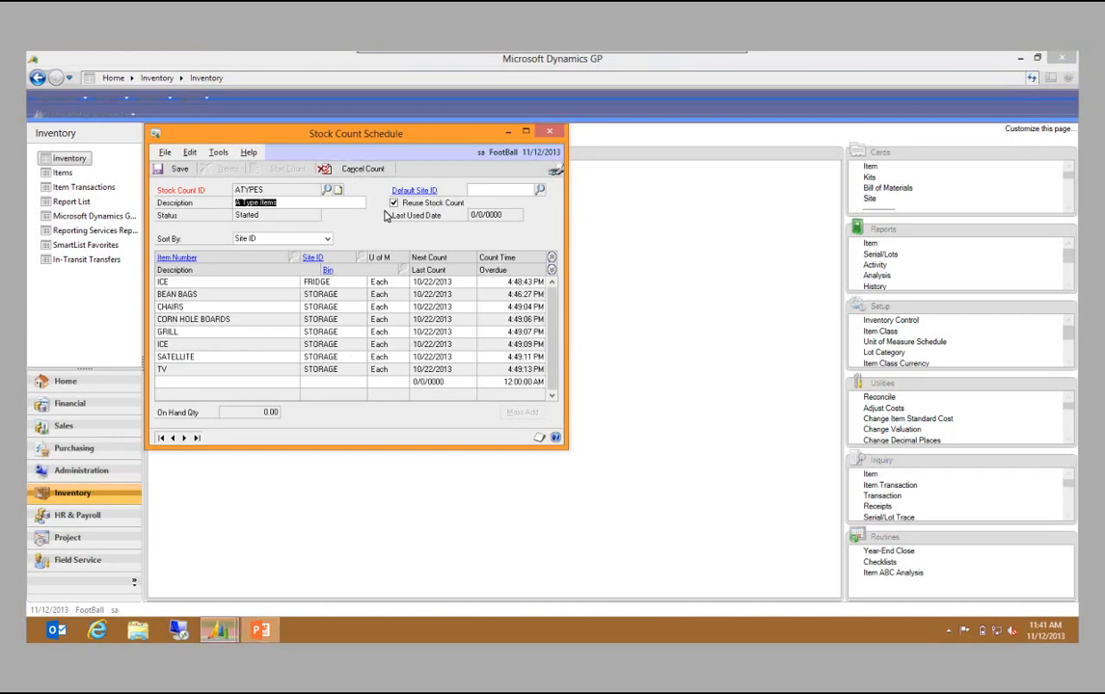
click(179, 169)
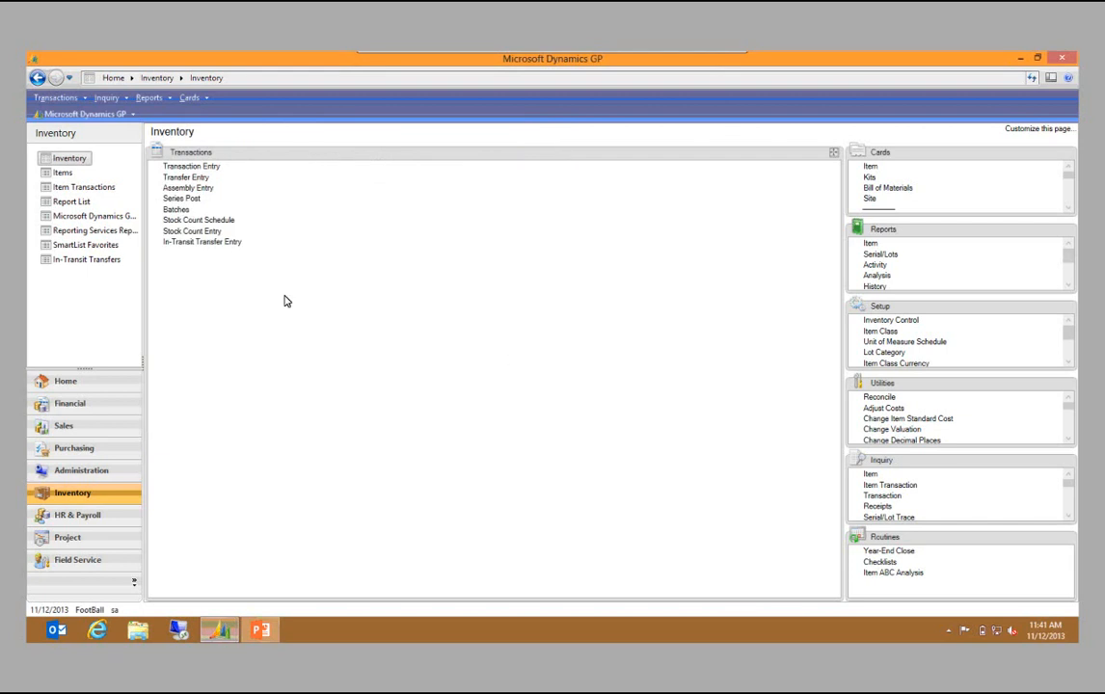
Open Stock Count Entry and load the ATYPES stock count
click(206, 231)
click(375, 238)
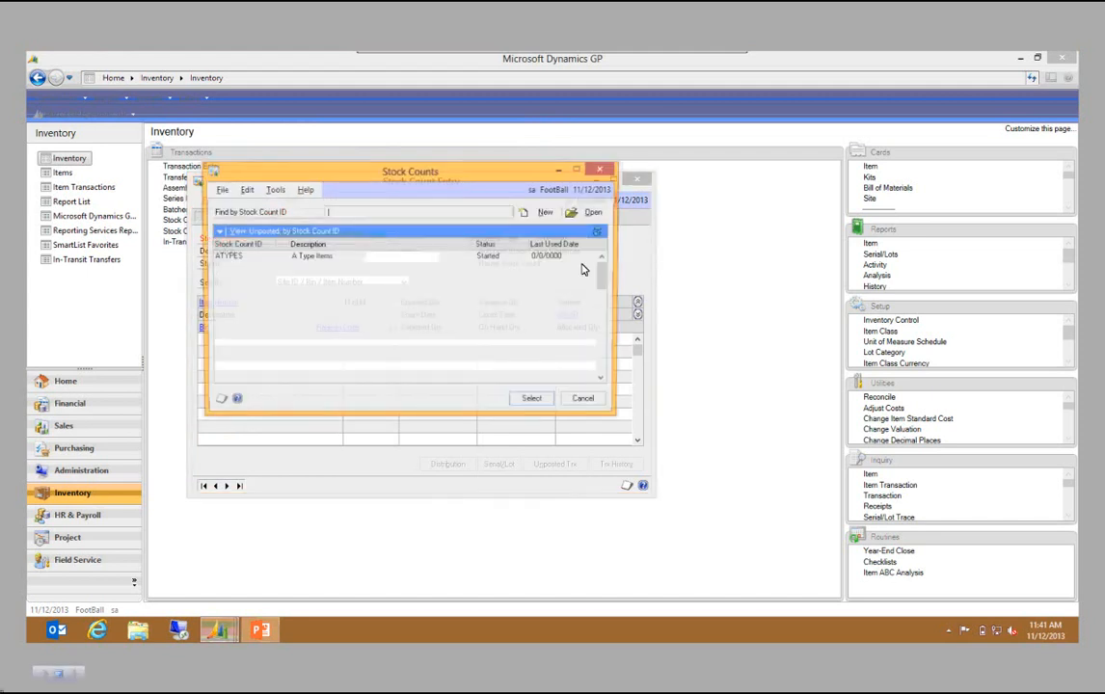
click(353, 260)
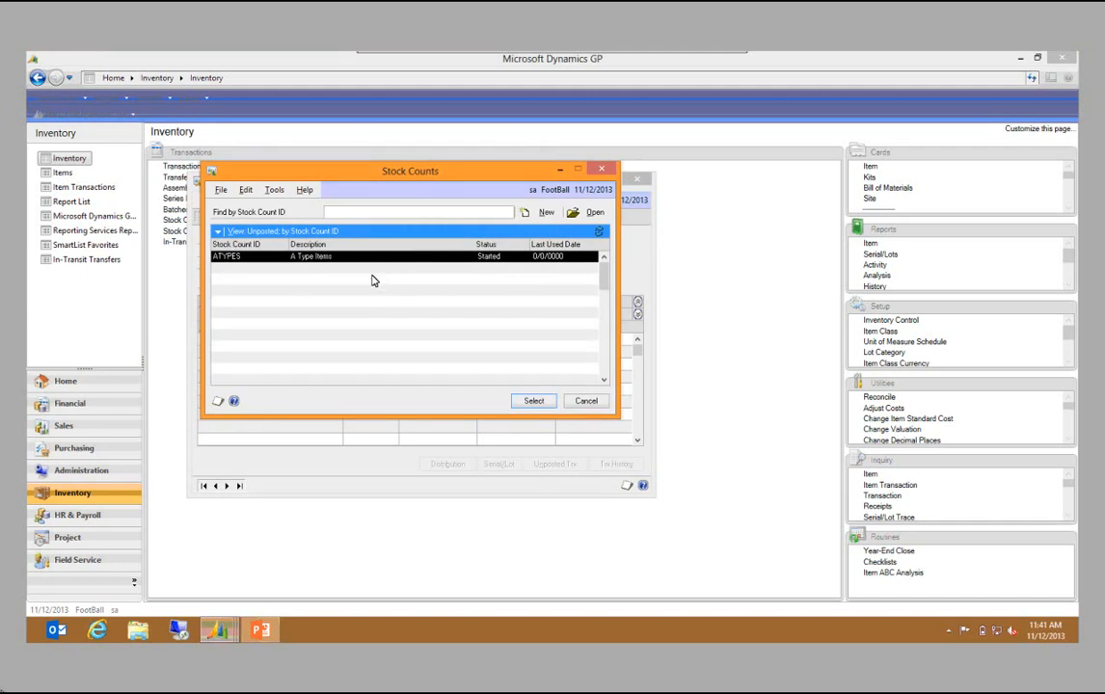
click(533, 400)
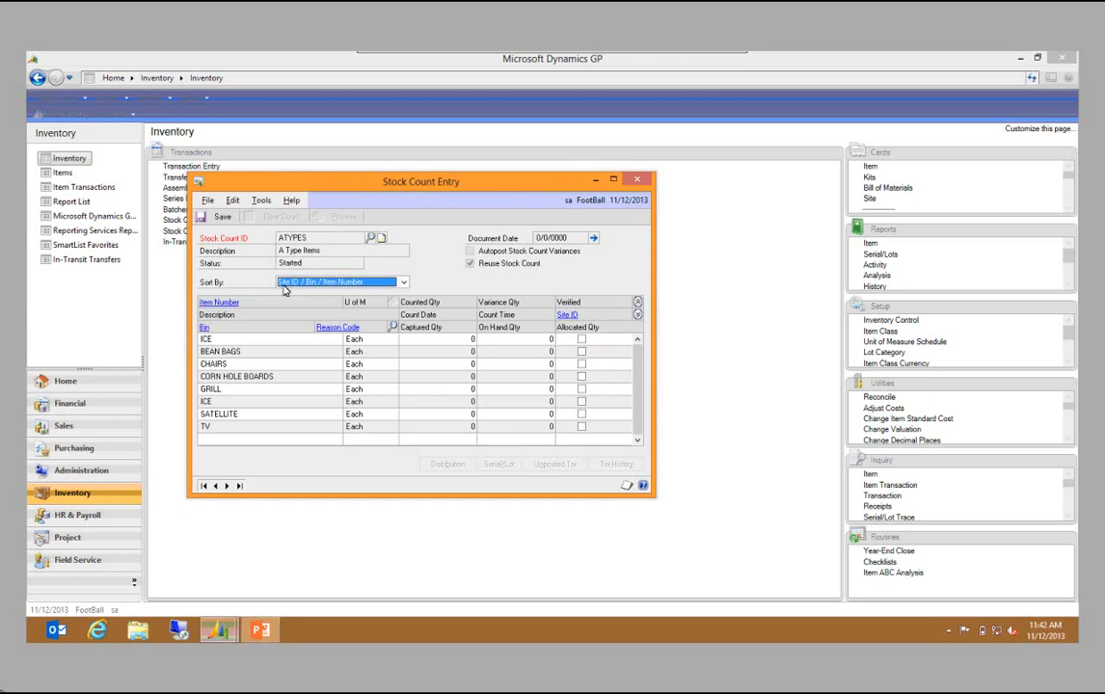
Try the available sort orders for the count lines, including Description, and settle on Item Number / Site ID / Bin
click(403, 283)
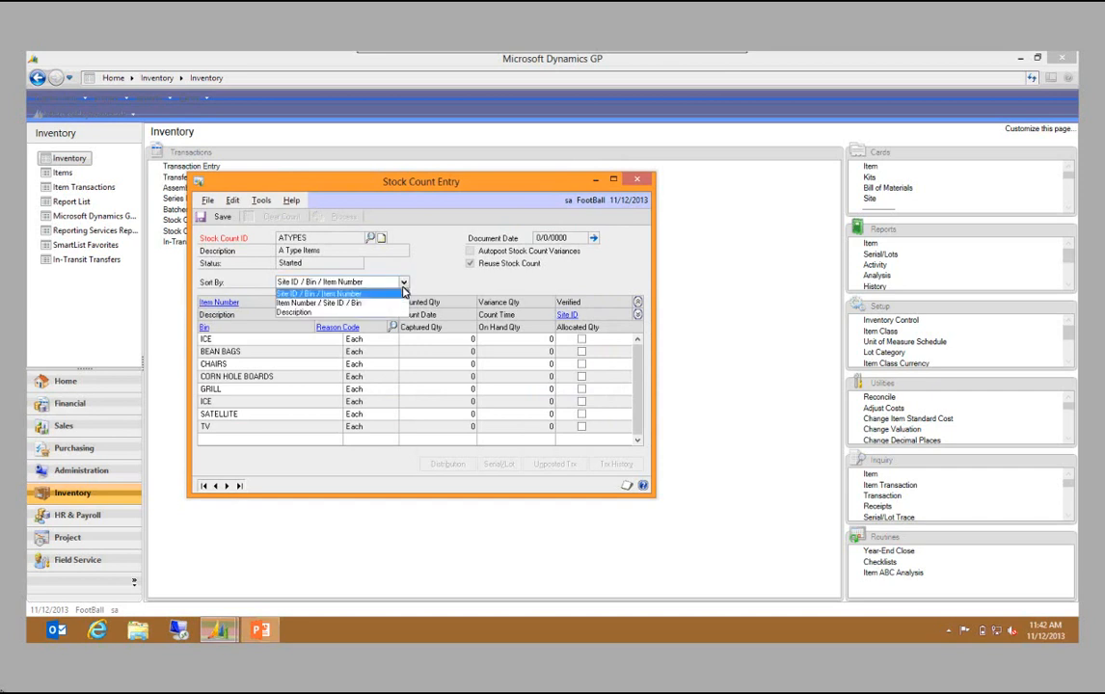
click(332, 304)
click(403, 282)
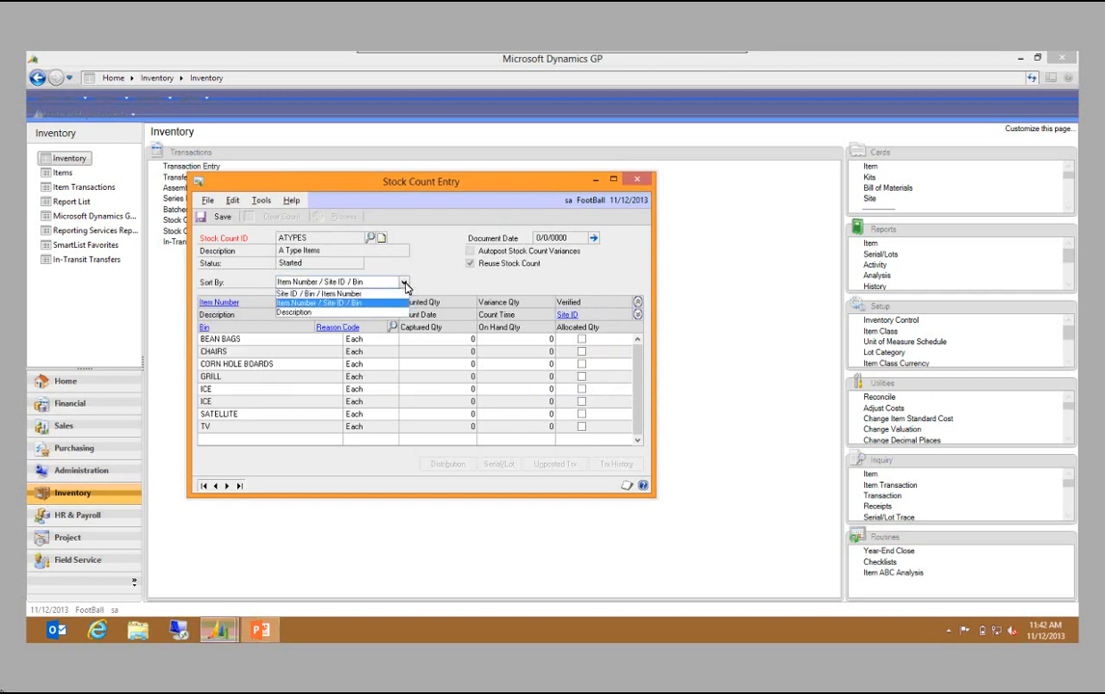
click(290, 315)
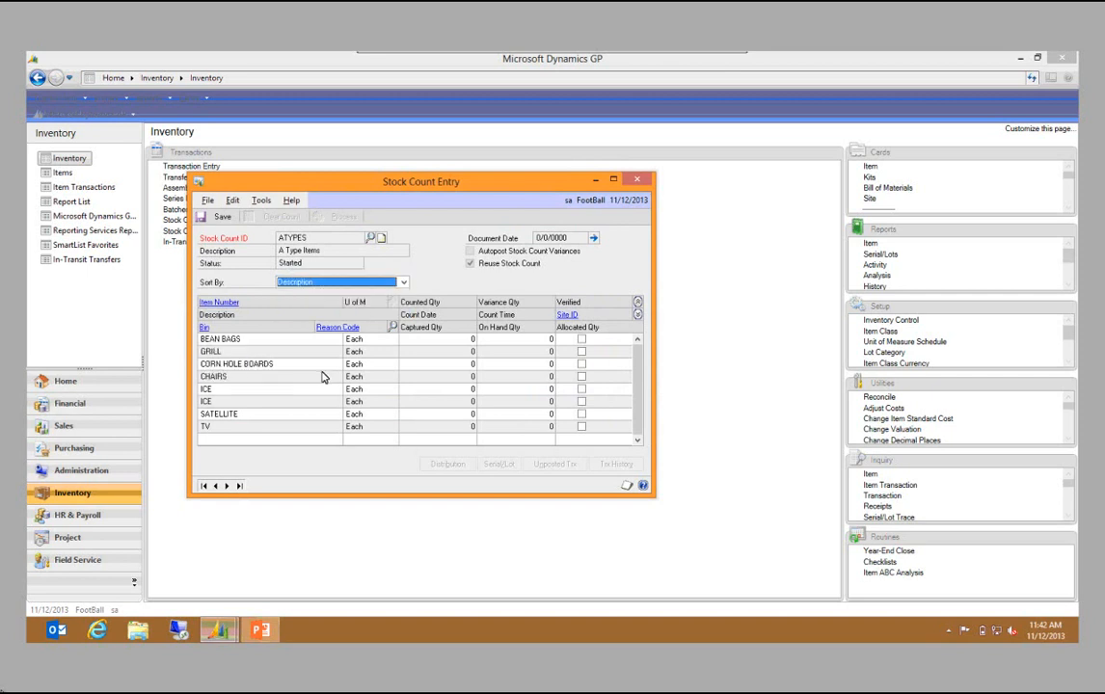
click(403, 283)
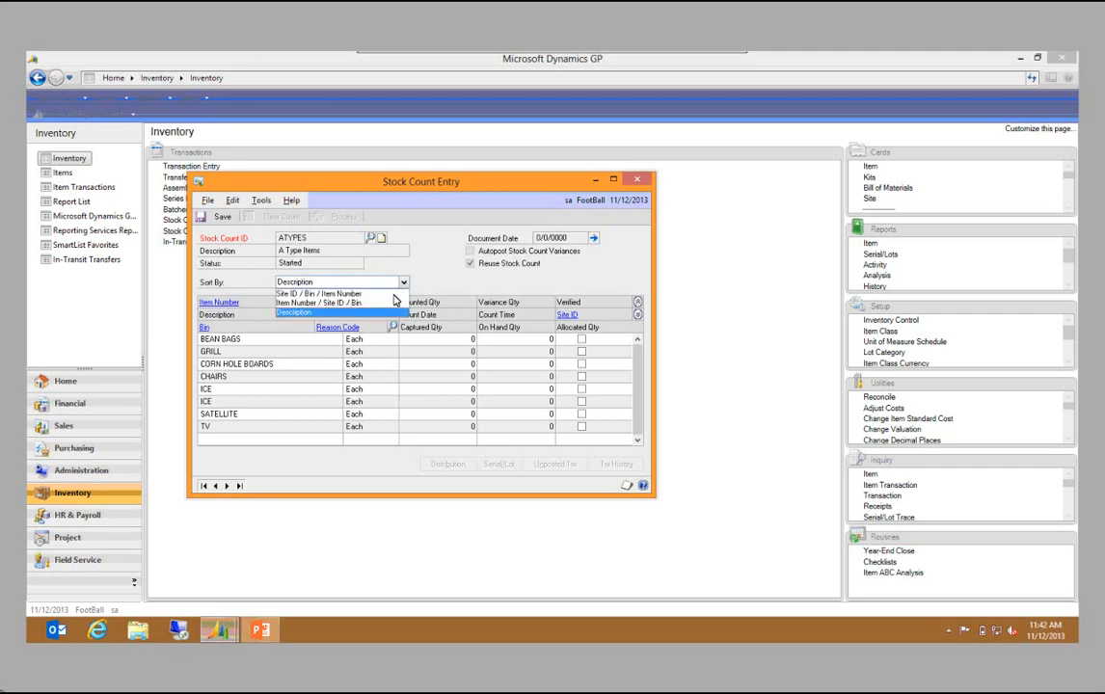
click(386, 291)
click(403, 283)
click(308, 292)
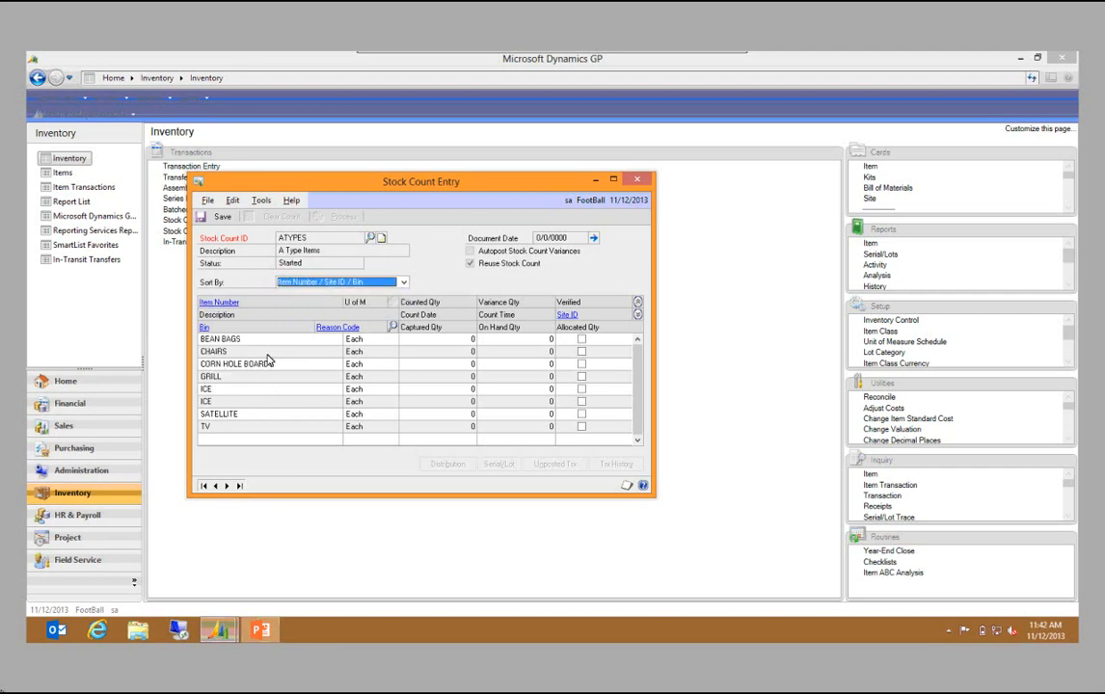
Sort the count lines by Site ID / Bin / Item Number and expand them to show their detail rows
click(401, 283)
click(399, 295)
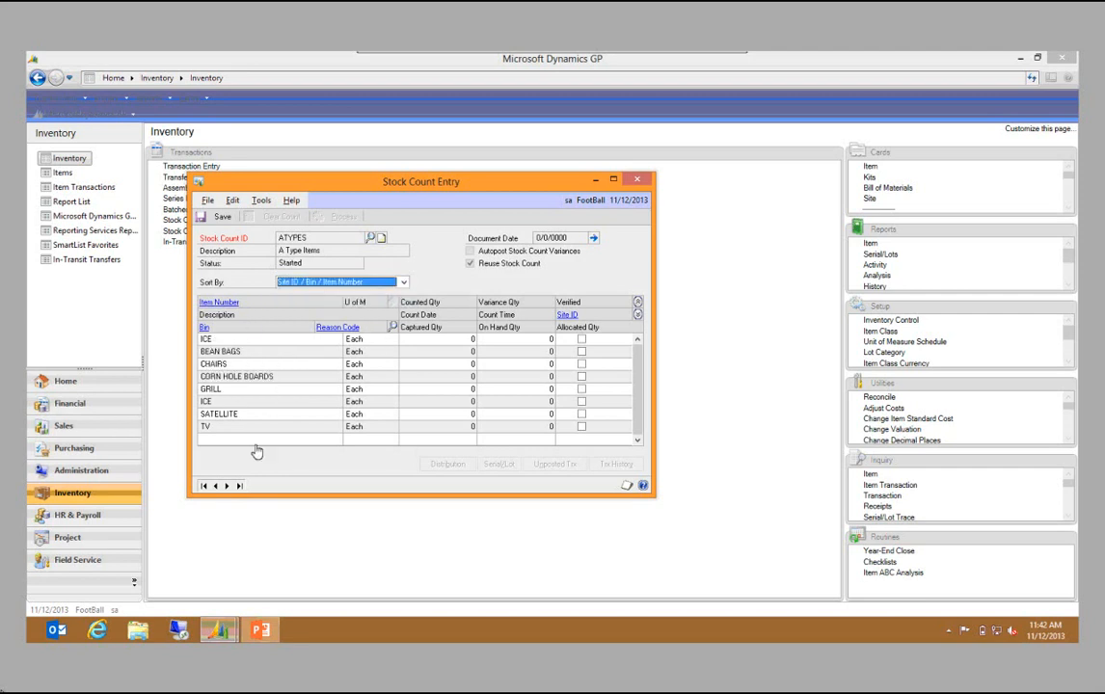
click(637, 316)
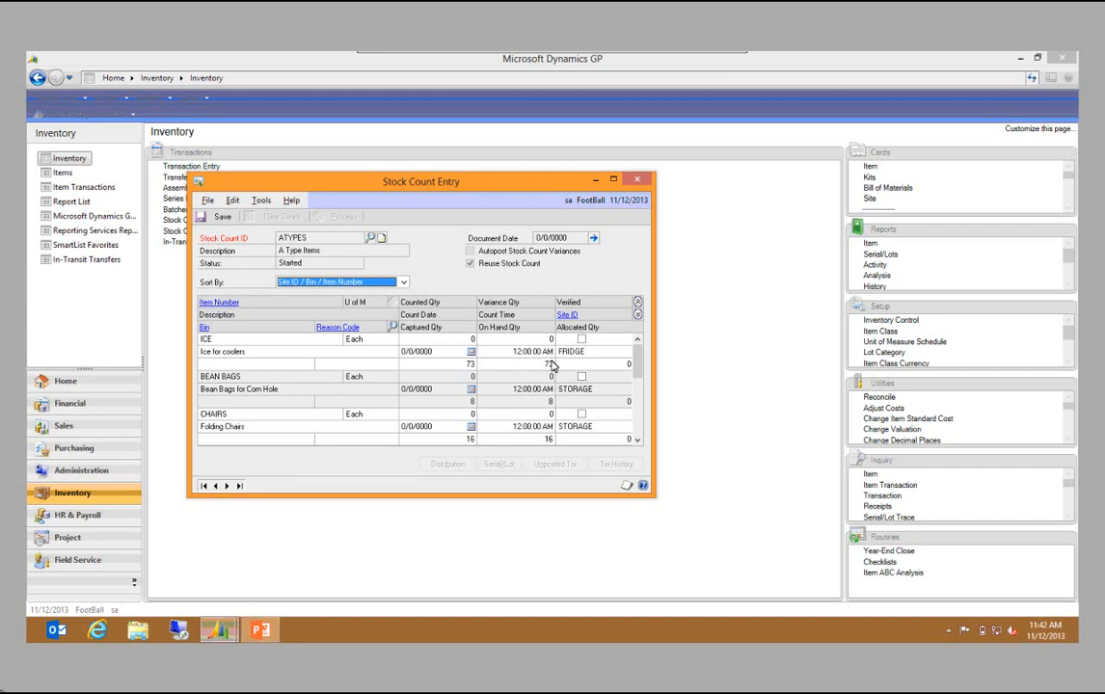
Enter a counted quantity of 73 for ICE at the FRIDGE site and 9 for BEAN BAGS
click(461, 363)
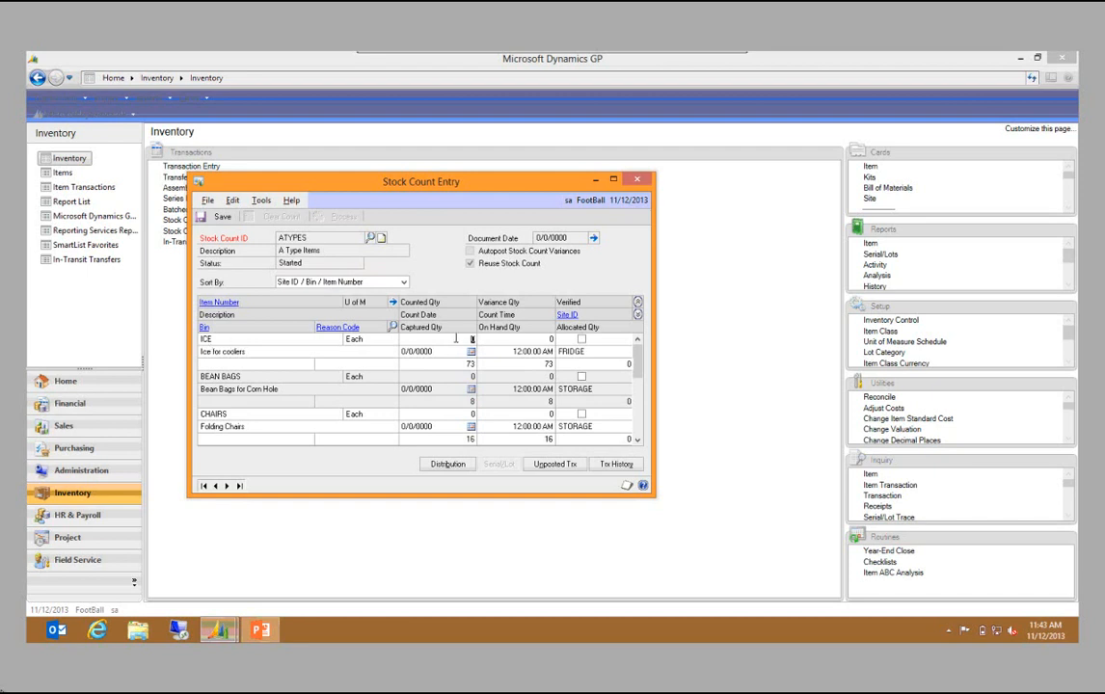
text(73)
key(Tab)
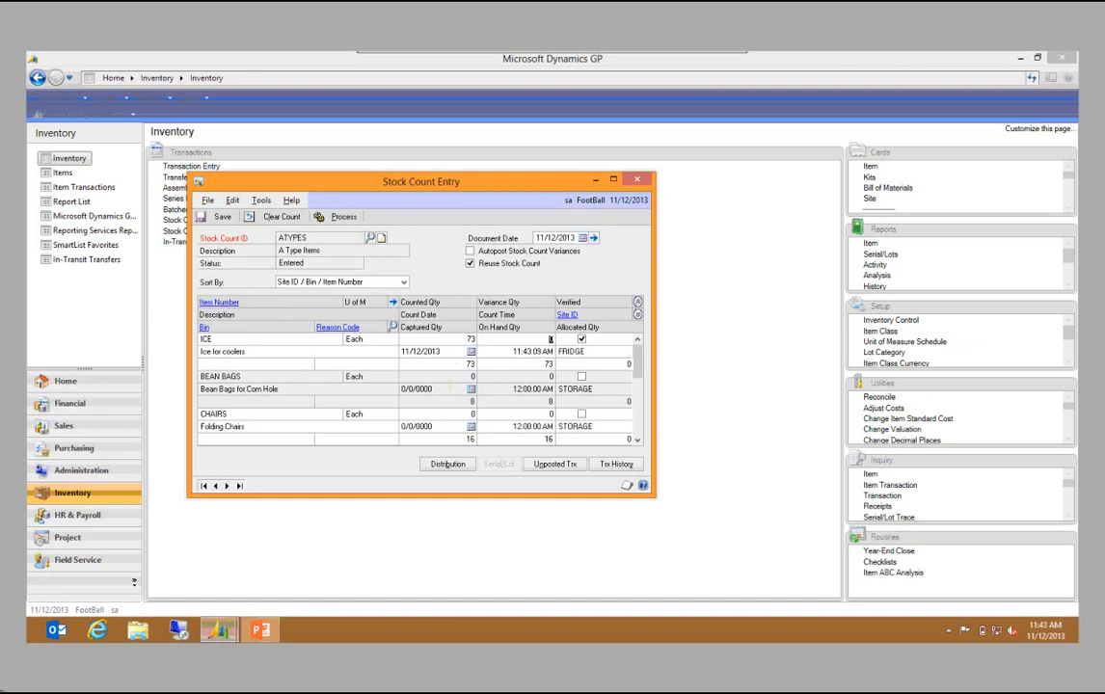
click(450, 379)
key(Tab)
Check the distribution accounts and the unposted transactions of the BEAN BAGS line without changing anything
click(441, 465)
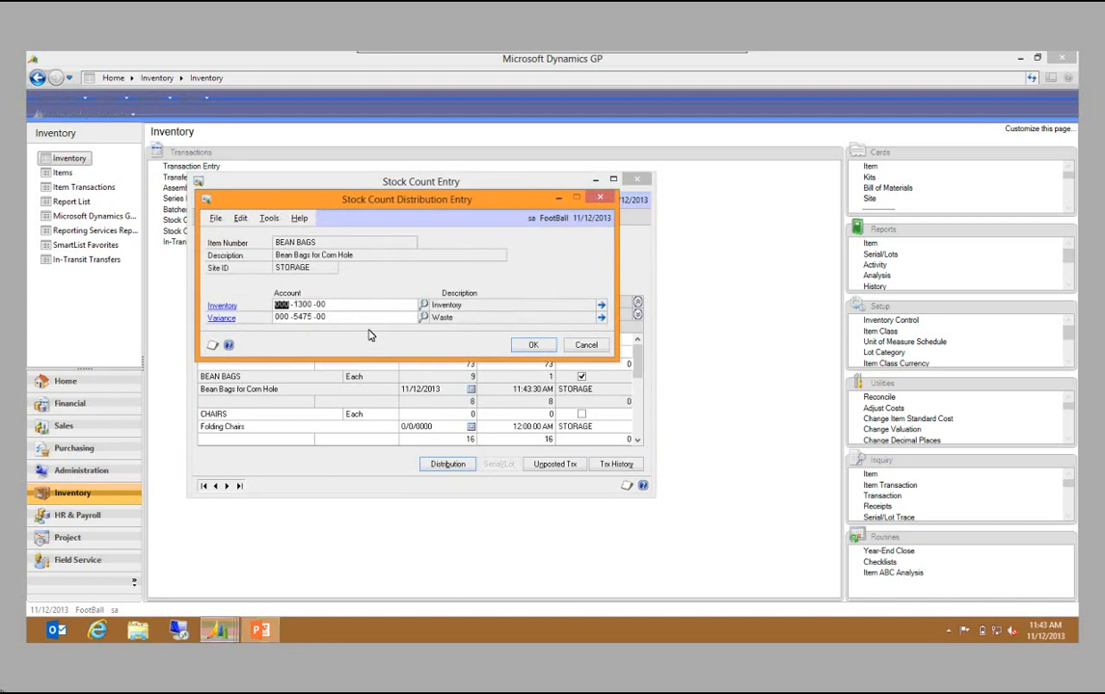
click(592, 347)
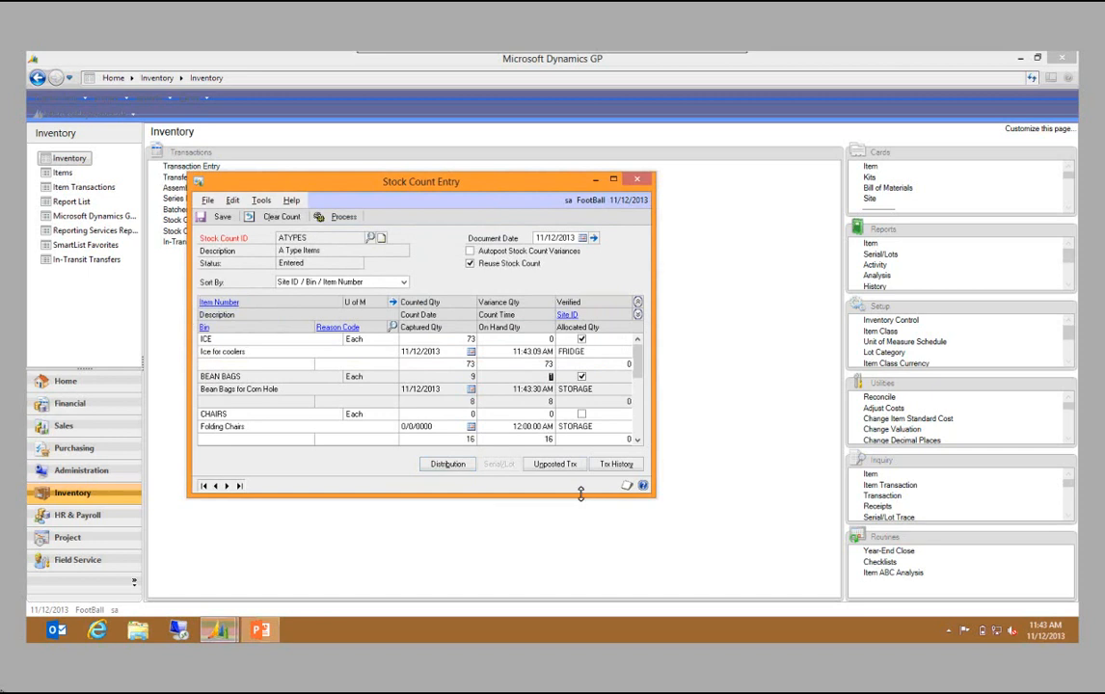
click(553, 464)
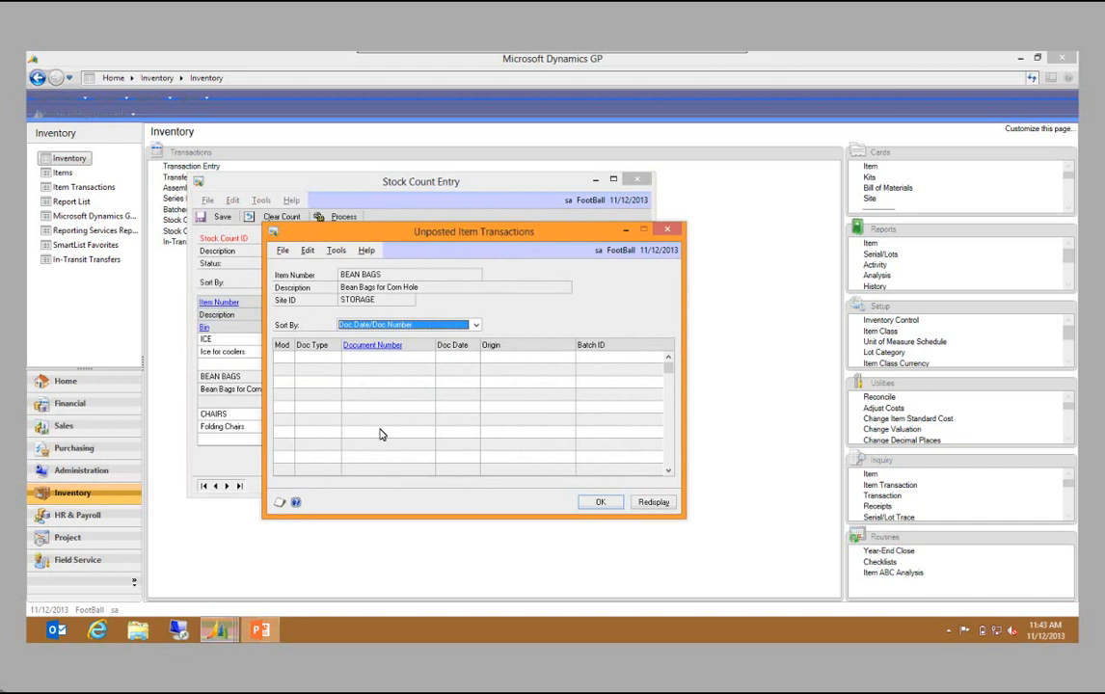
click(674, 230)
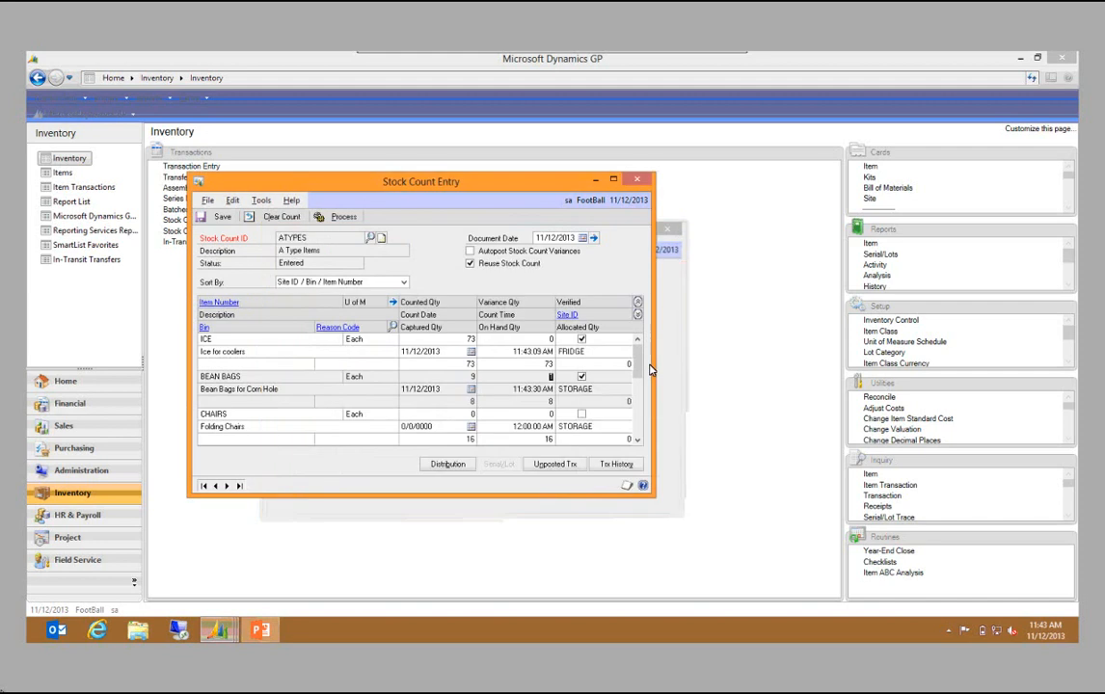
View the BEAN BAGS transaction history for all document dates and close the inquiry
click(615, 465)
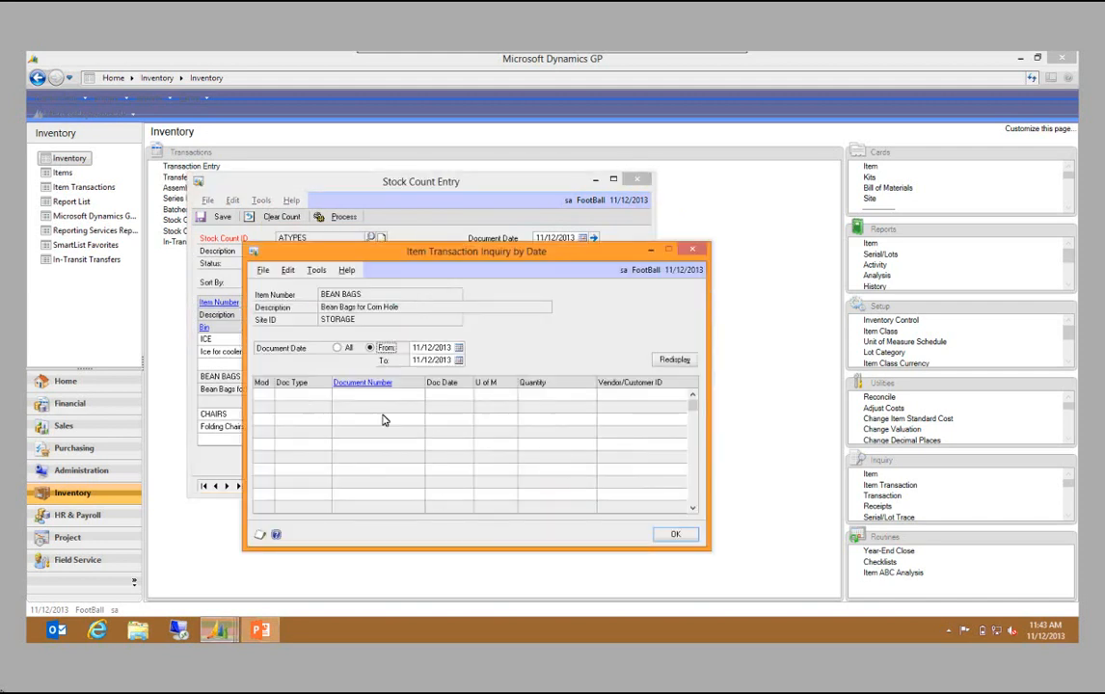
click(337, 348)
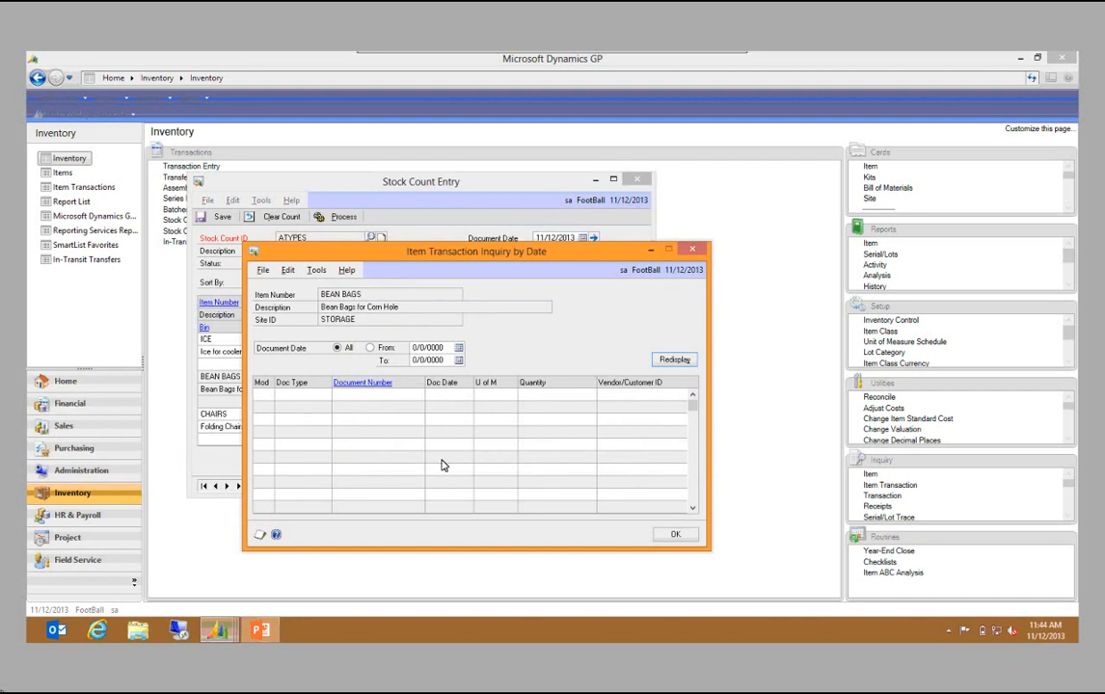
click(671, 535)
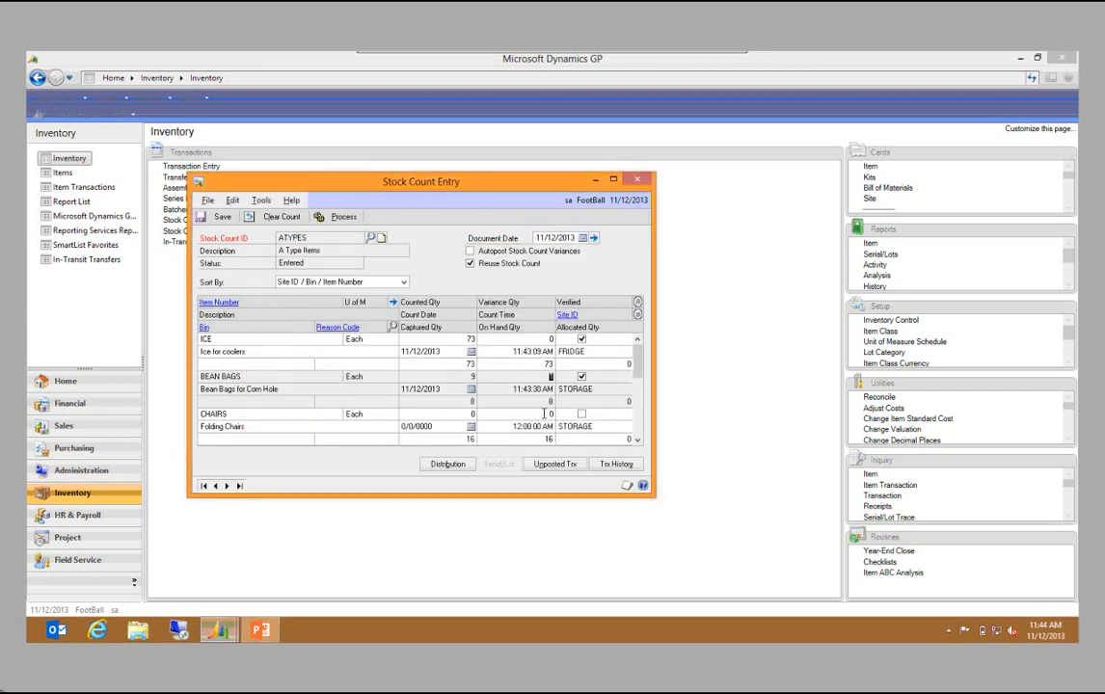
Mark the ICE line at the STORAGE site as verified with a zero count
click(636, 440)
click(636, 439)
click(636, 440)
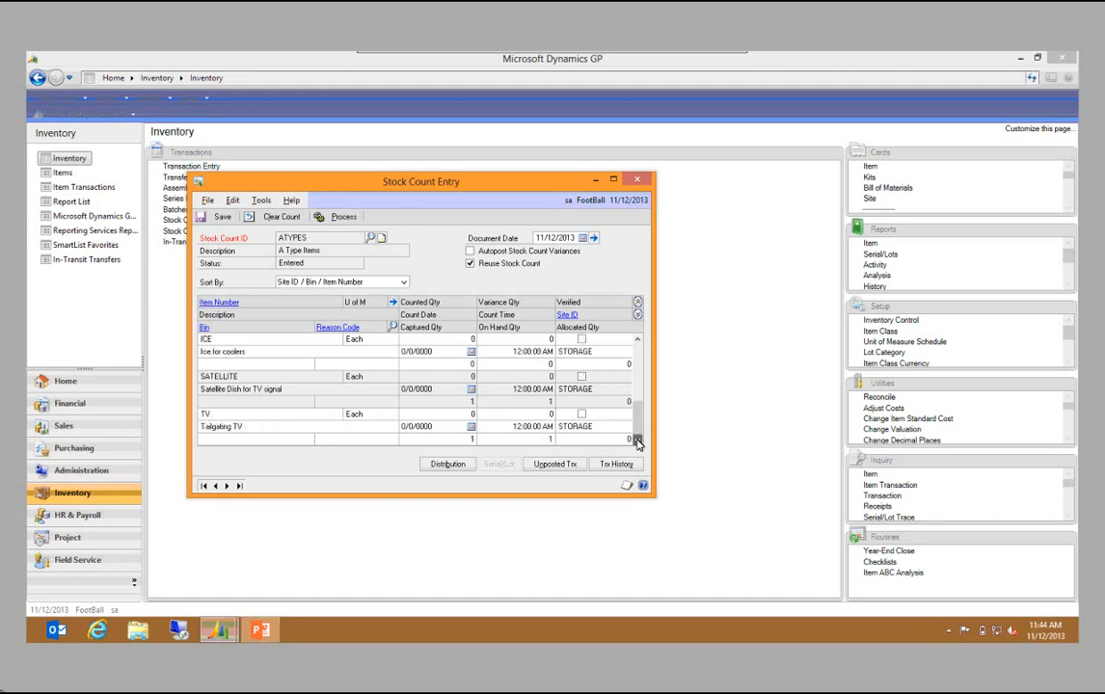
click(637, 340)
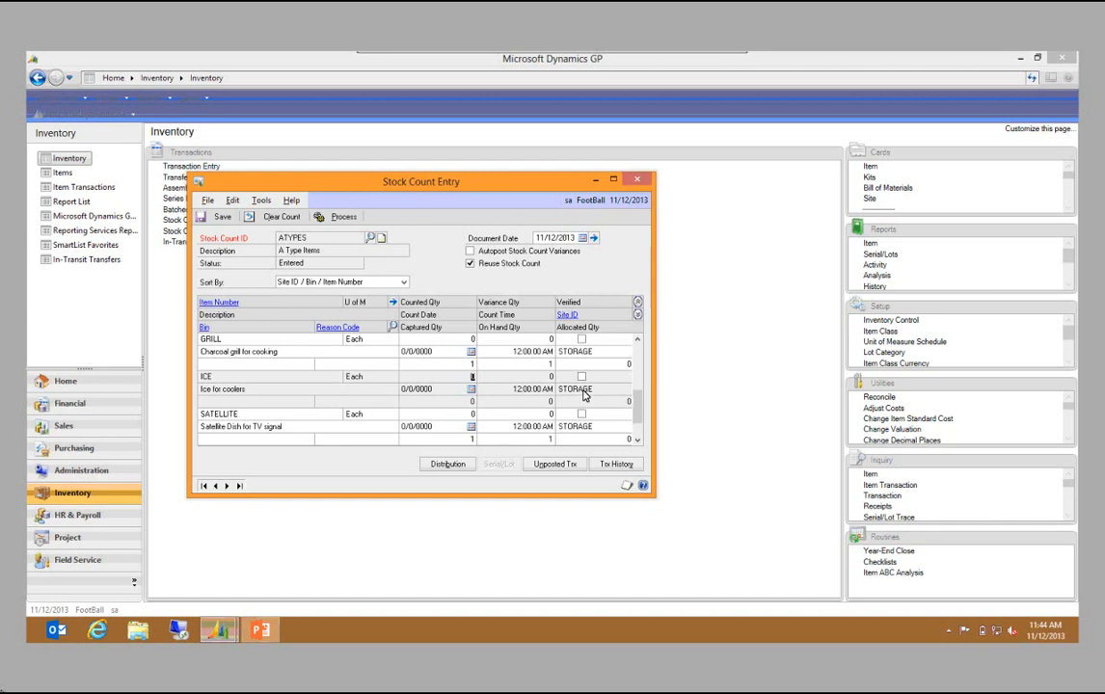
click(581, 375)
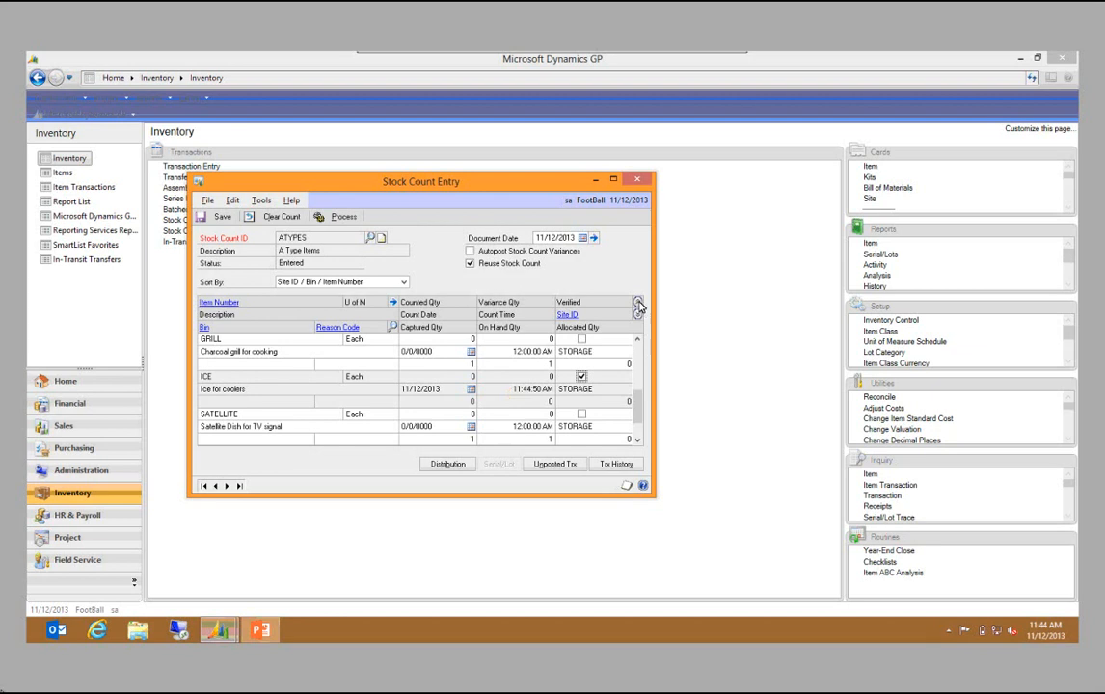
Mark the CHAIRS, CORN HOLE BOARDS, GRILL, SATELLITE and TV lines as verified in the collapsed list
click(582, 364)
click(581, 375)
click(581, 388)
click(582, 414)
click(581, 426)
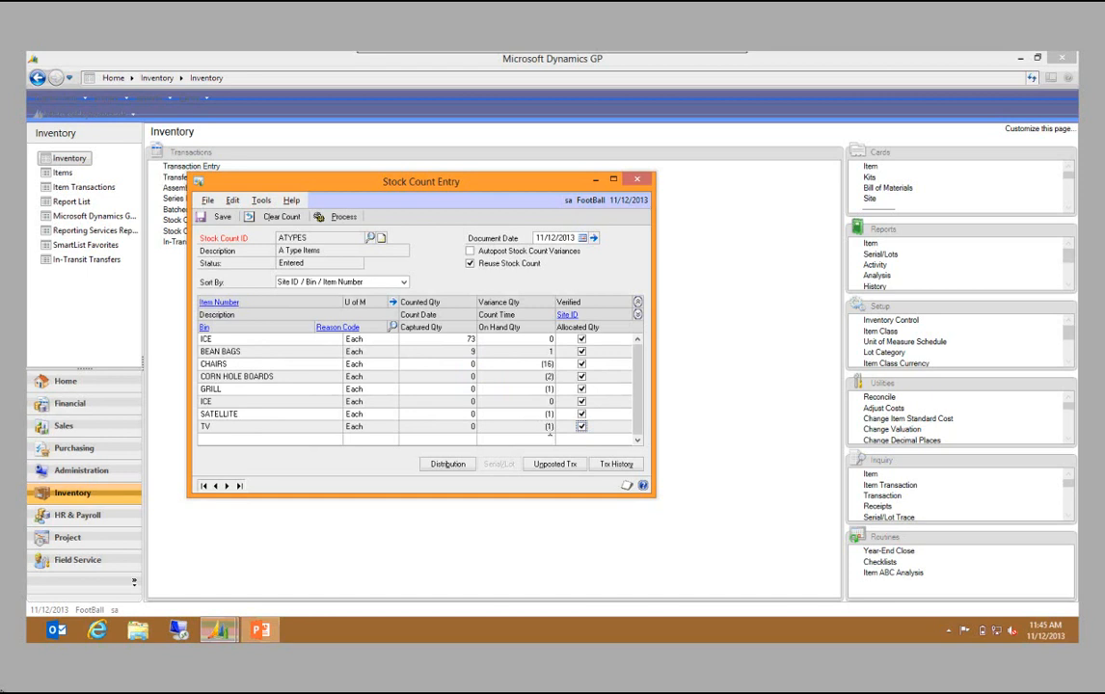
Set the CHAIRS counted quantity to 8 and view the stock count date details without changing them
click(536, 418)
click(524, 389)
key(Up)
click(429, 363)
text(8)
key(Tab)
click(594, 239)
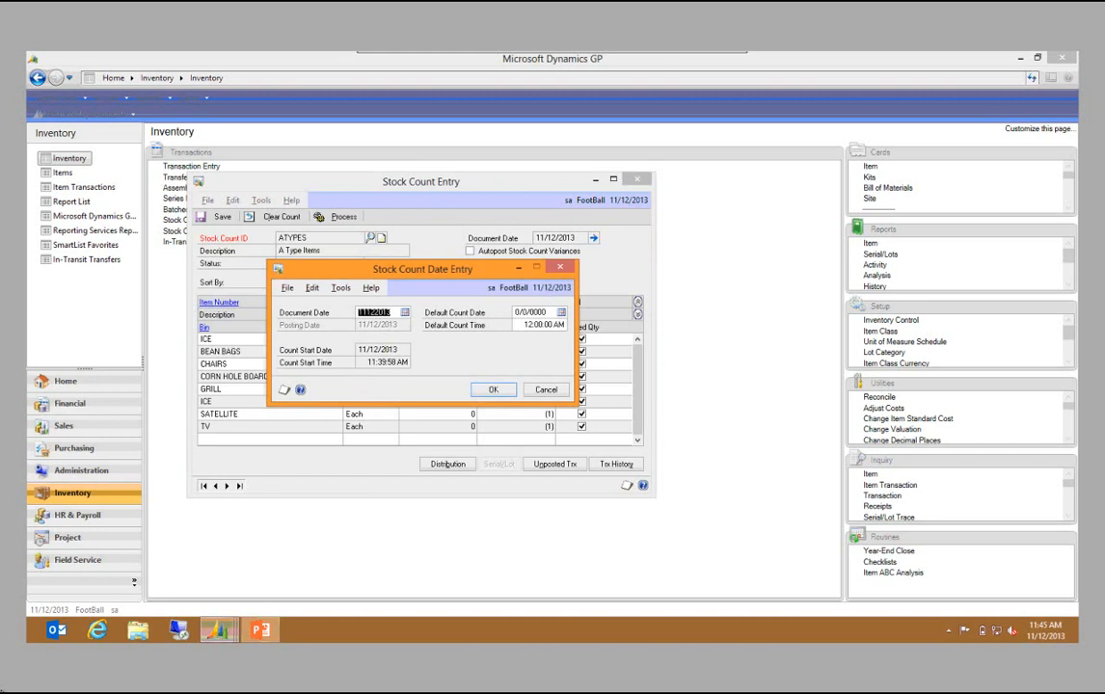
click(551, 389)
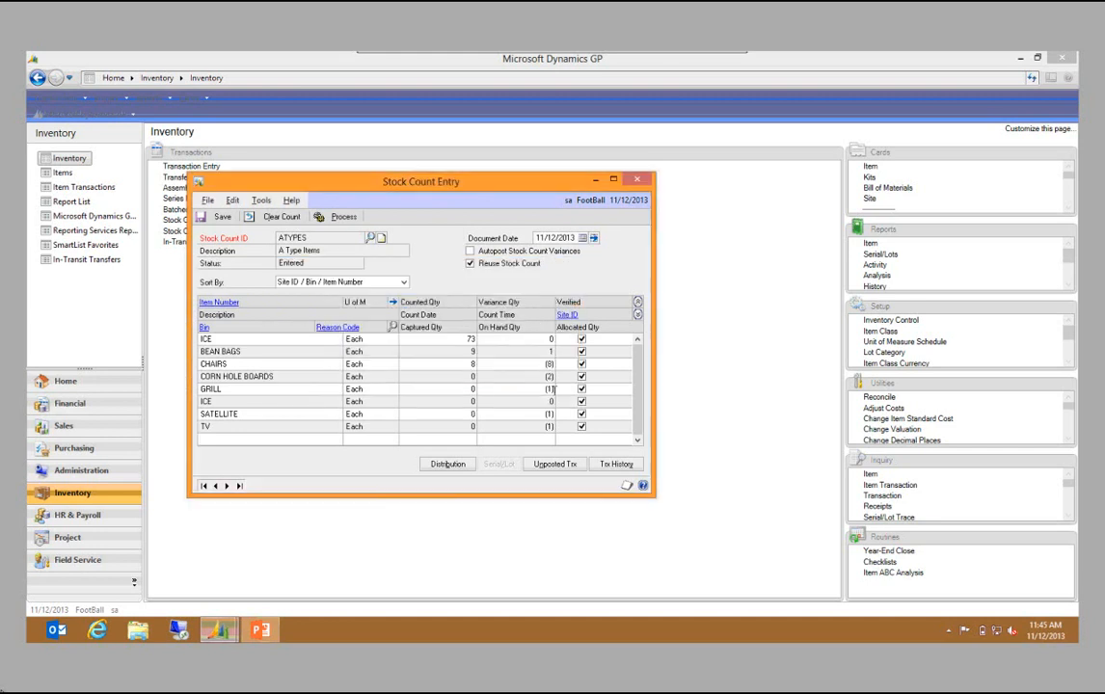
Process the ATYPES stock count, output the Stock Count Exception Report to the screen, and close it after reading
click(341, 221)
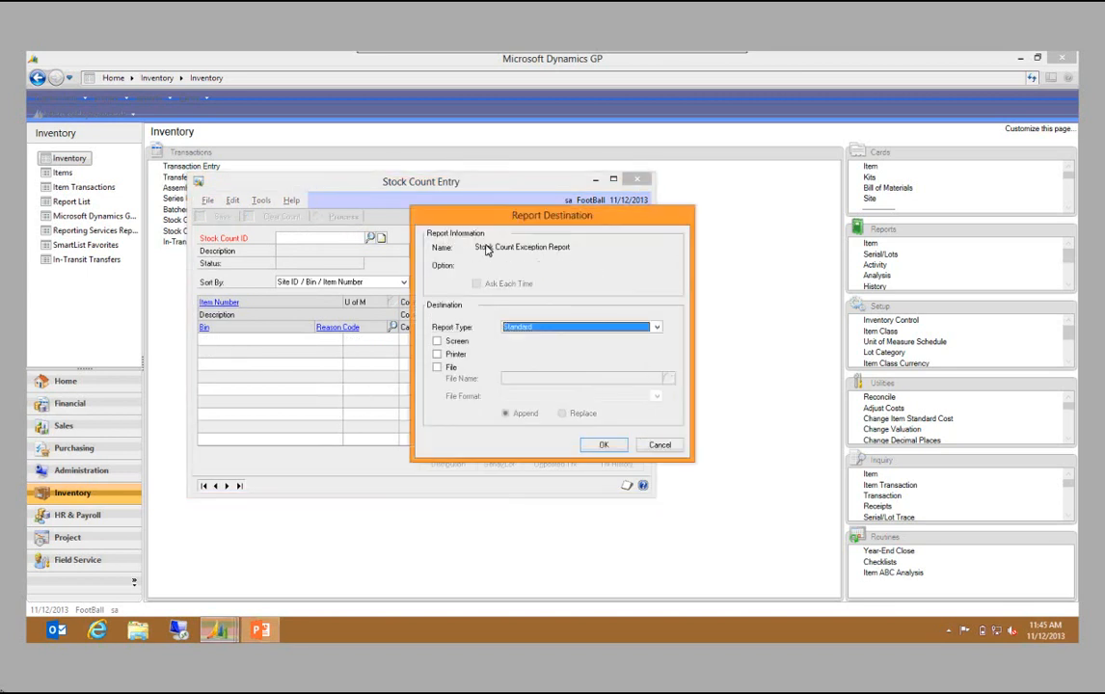
click(454, 340)
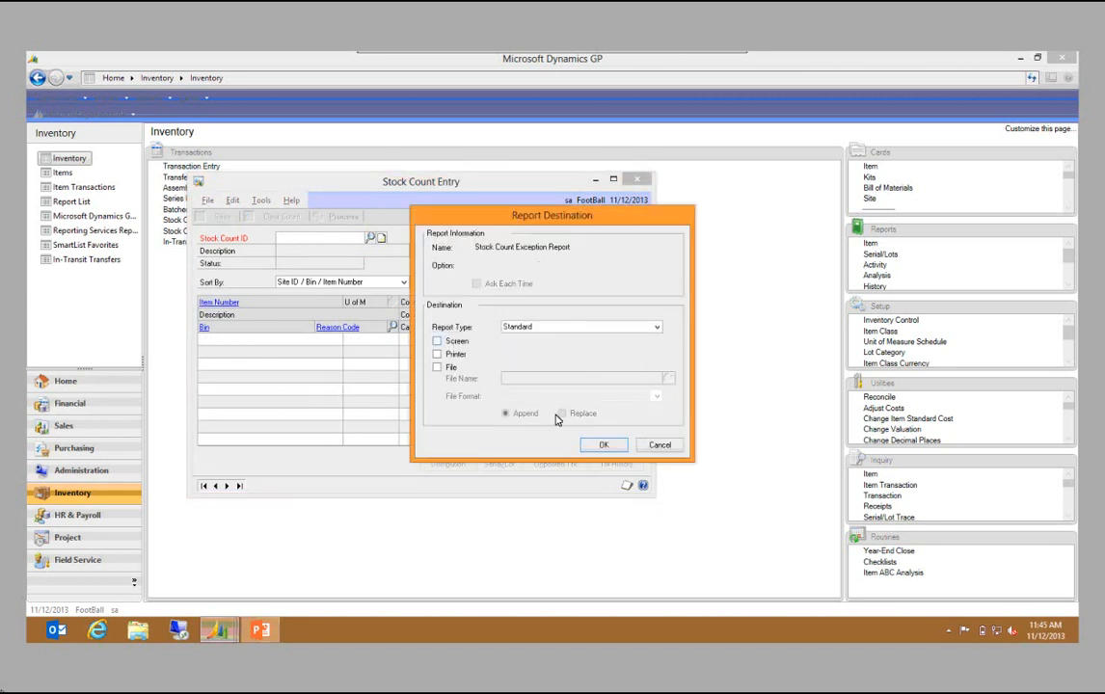
click(605, 445)
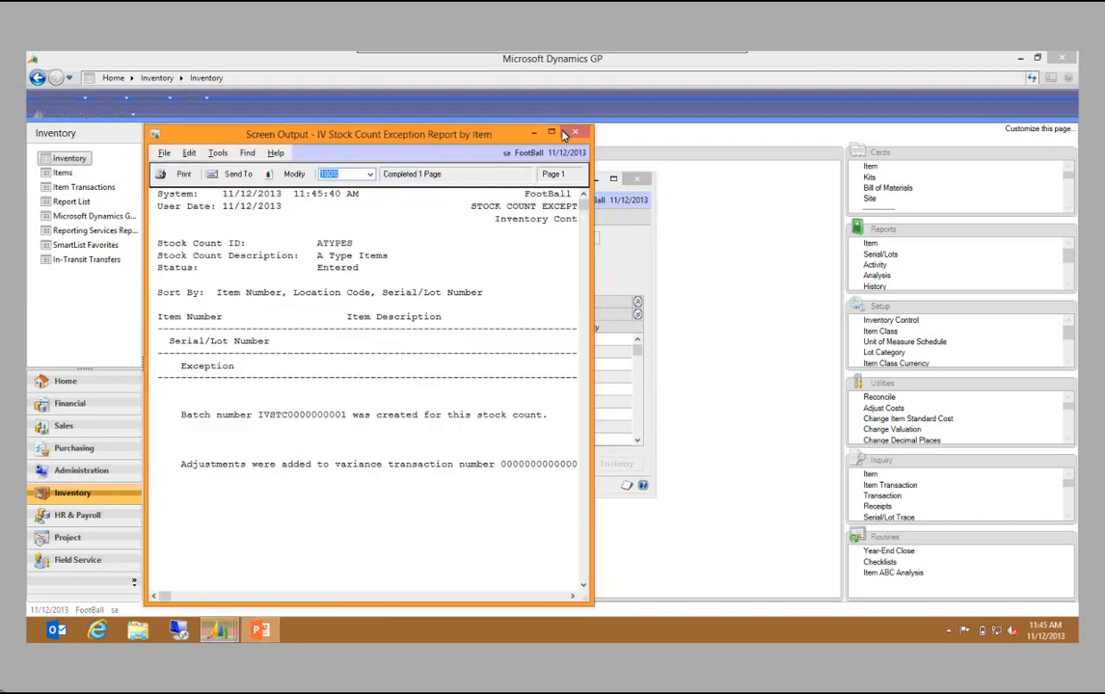
click(550, 132)
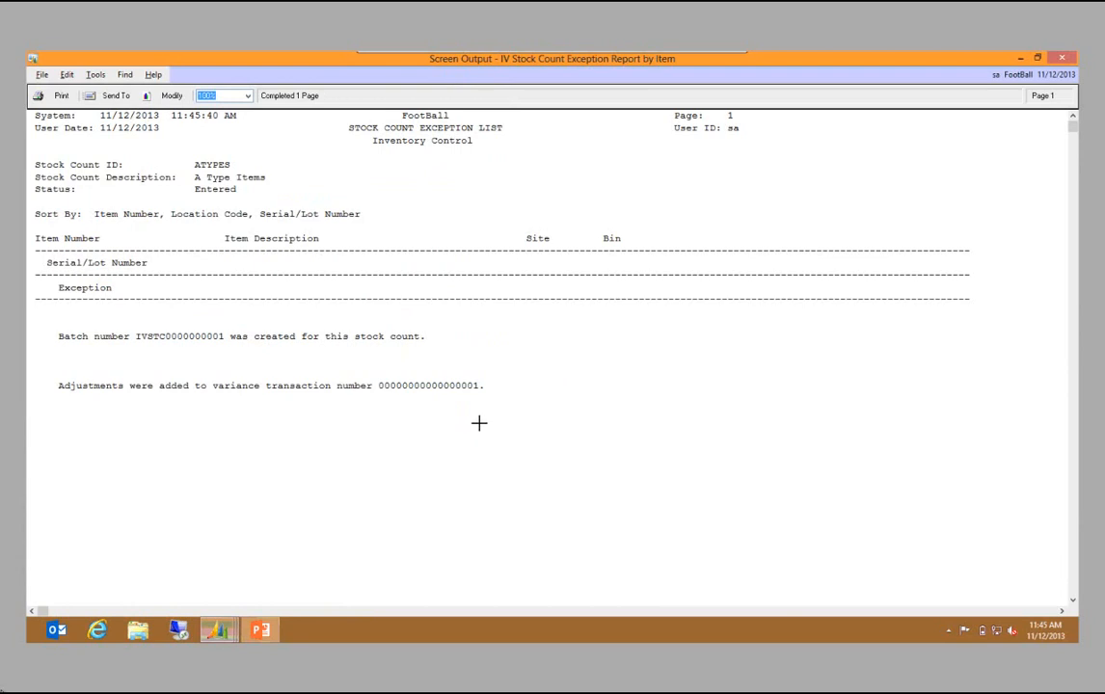
click(1058, 60)
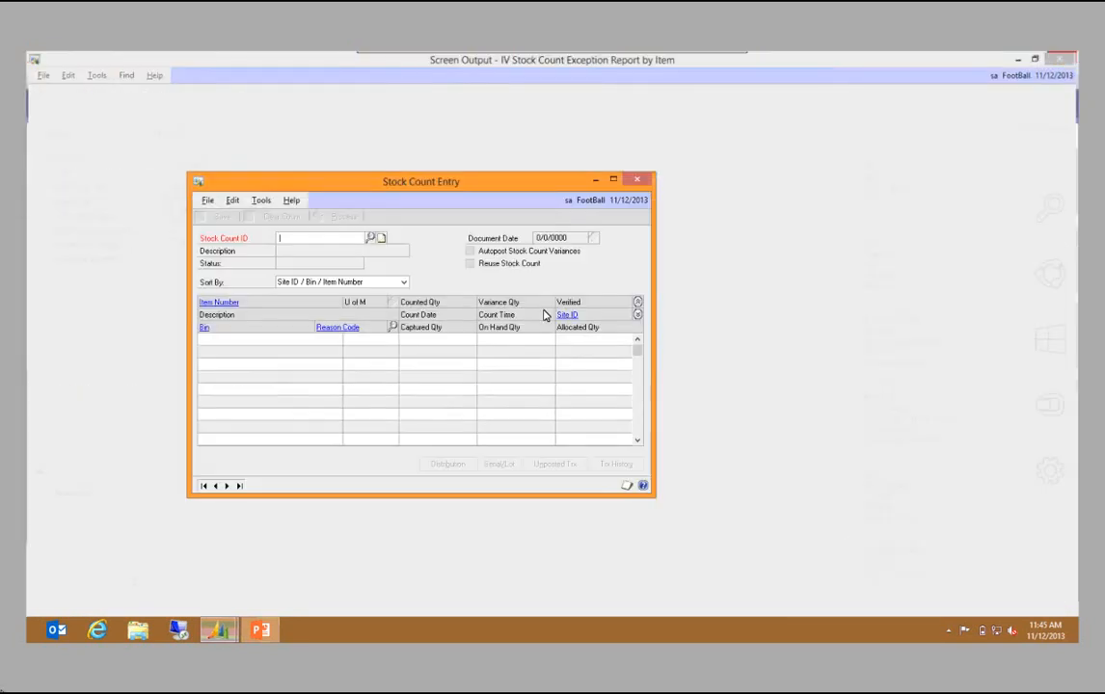
click(633, 182)
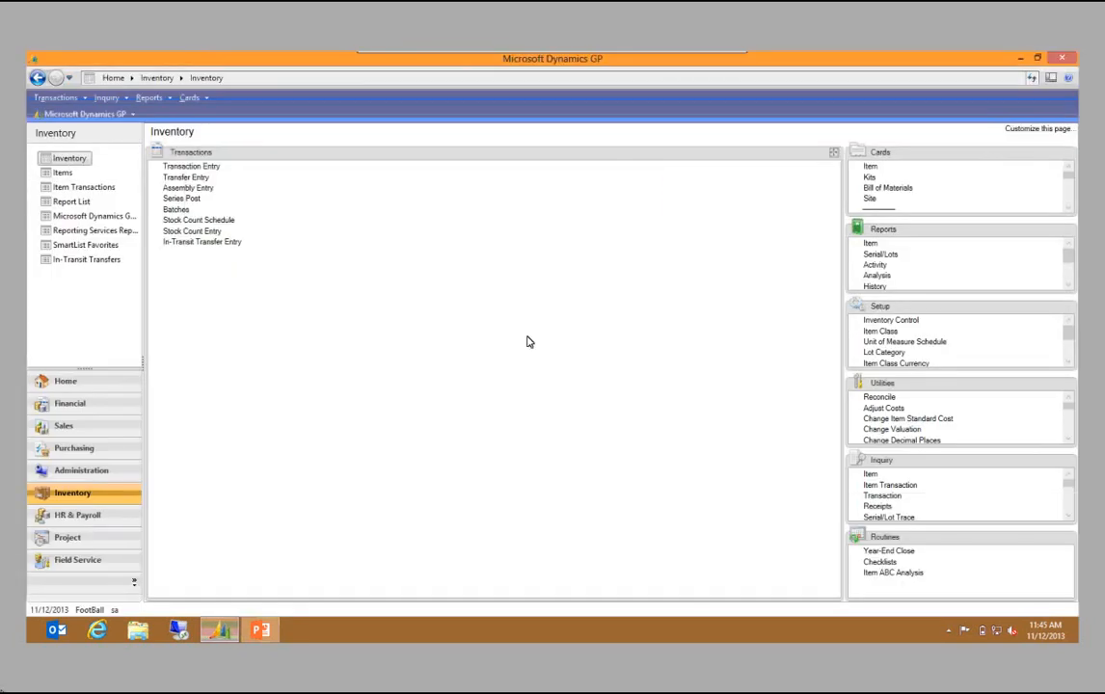
click(176, 208)
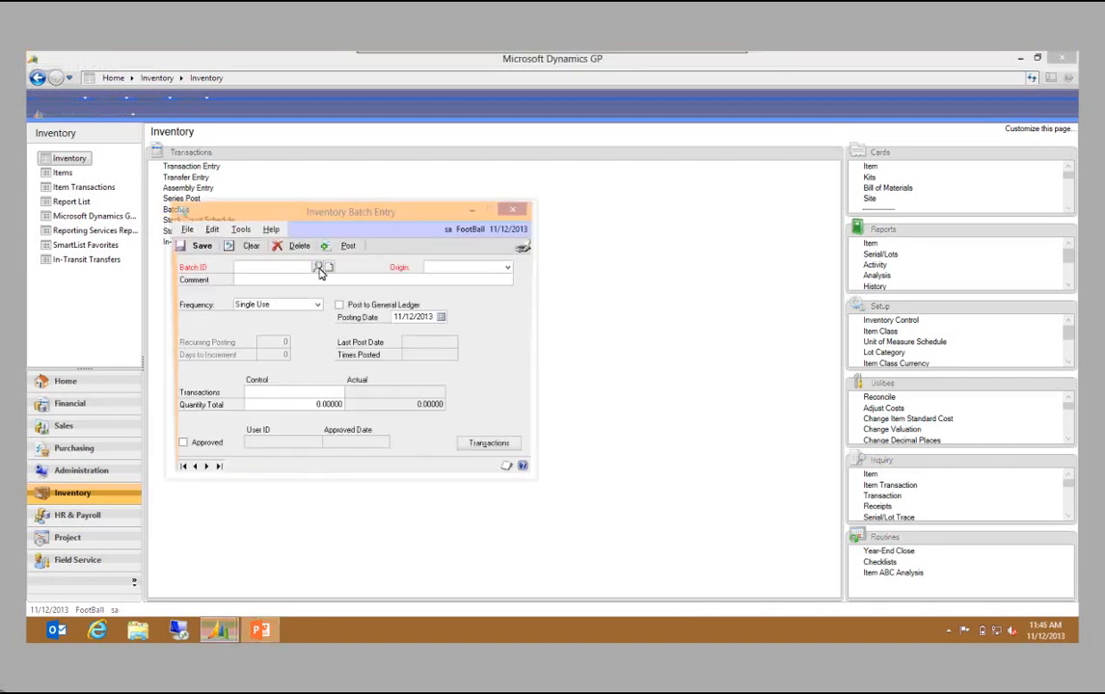
click(318, 264)
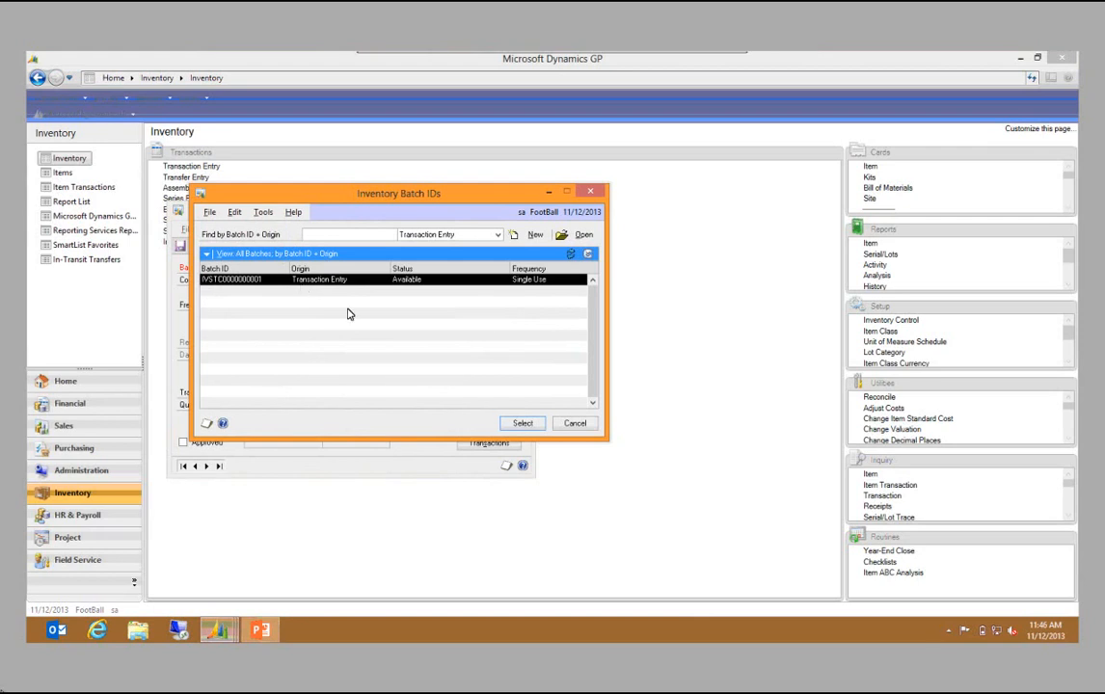
click(510, 427)
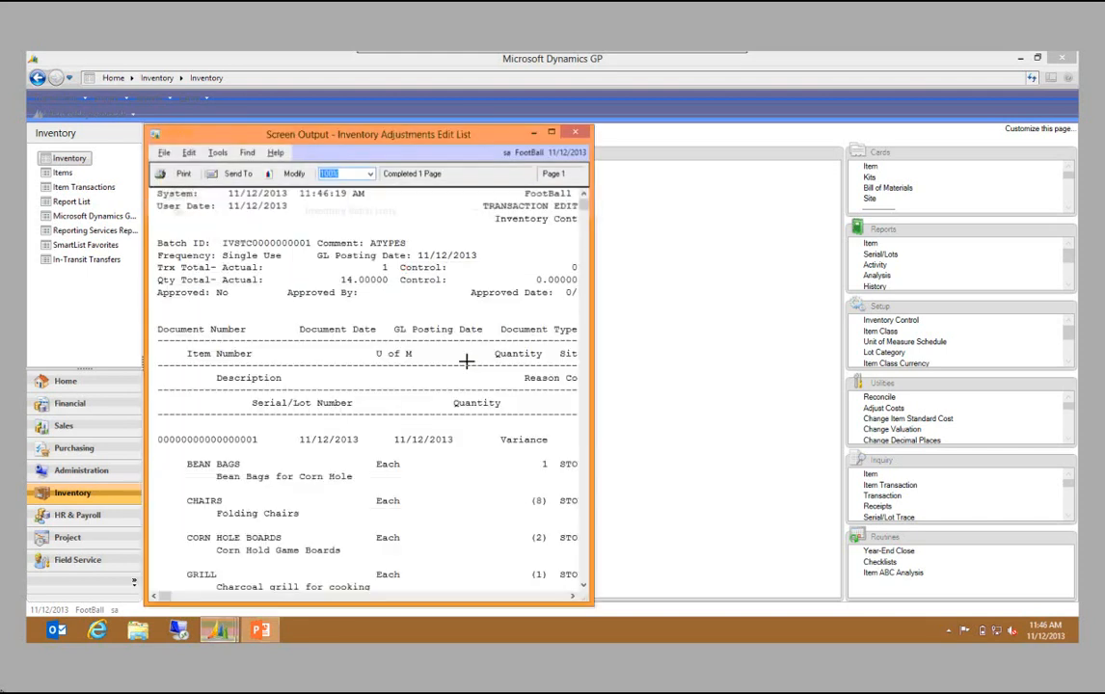
Examine the variance quantities and accounts of each item in the Inventory Adjustments Edit List, and close the report
click(552, 134)
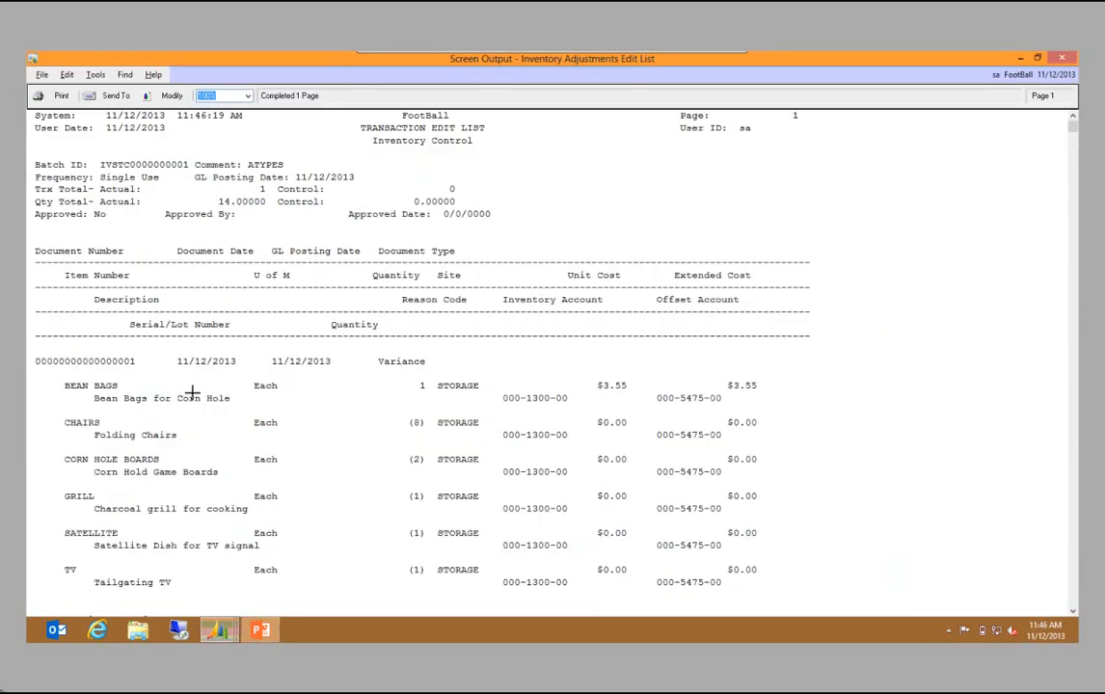
click(330, 410)
scroll(301, 397, down, 1)
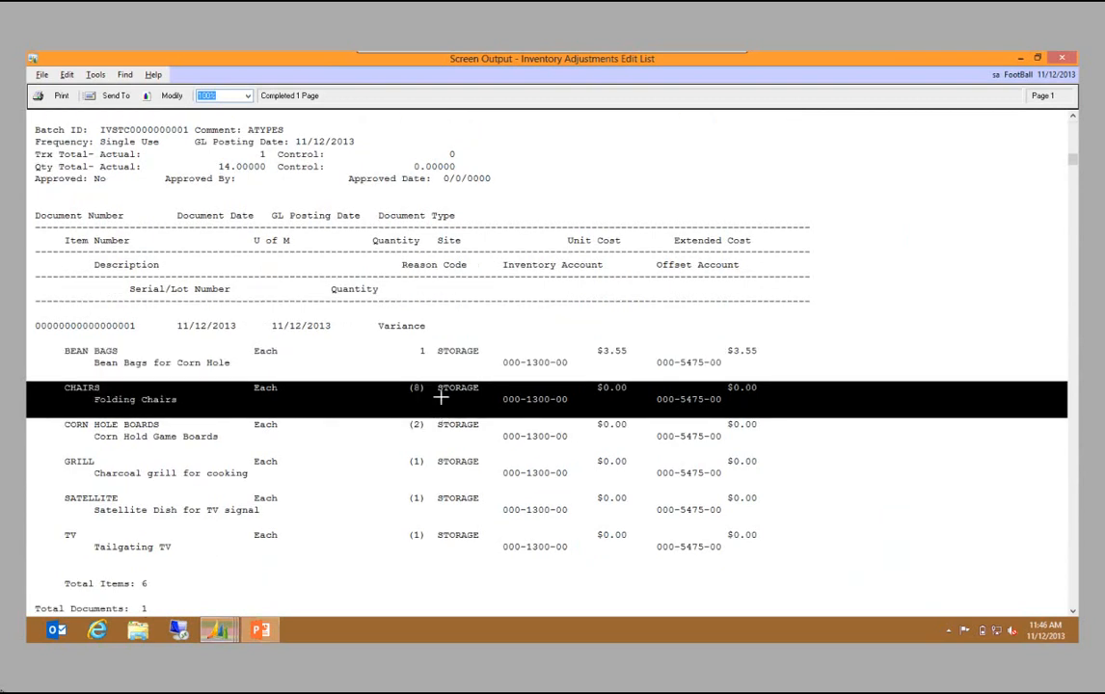
scroll(440, 391, down, 1)
click(441, 383)
click(408, 395)
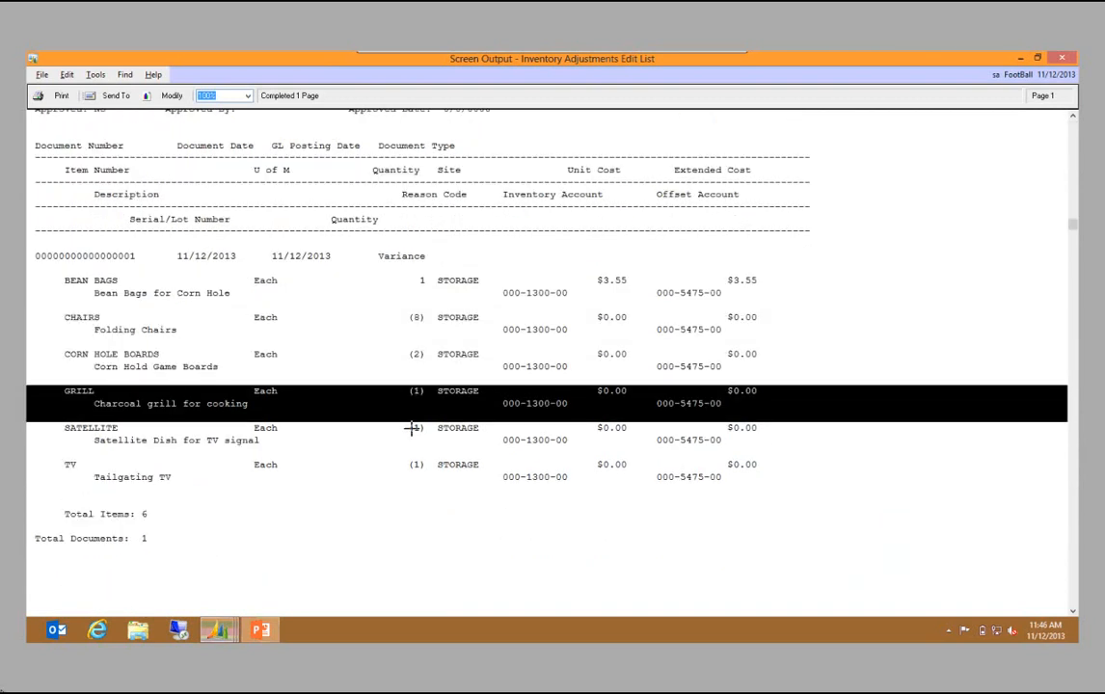
shift+click(419, 463)
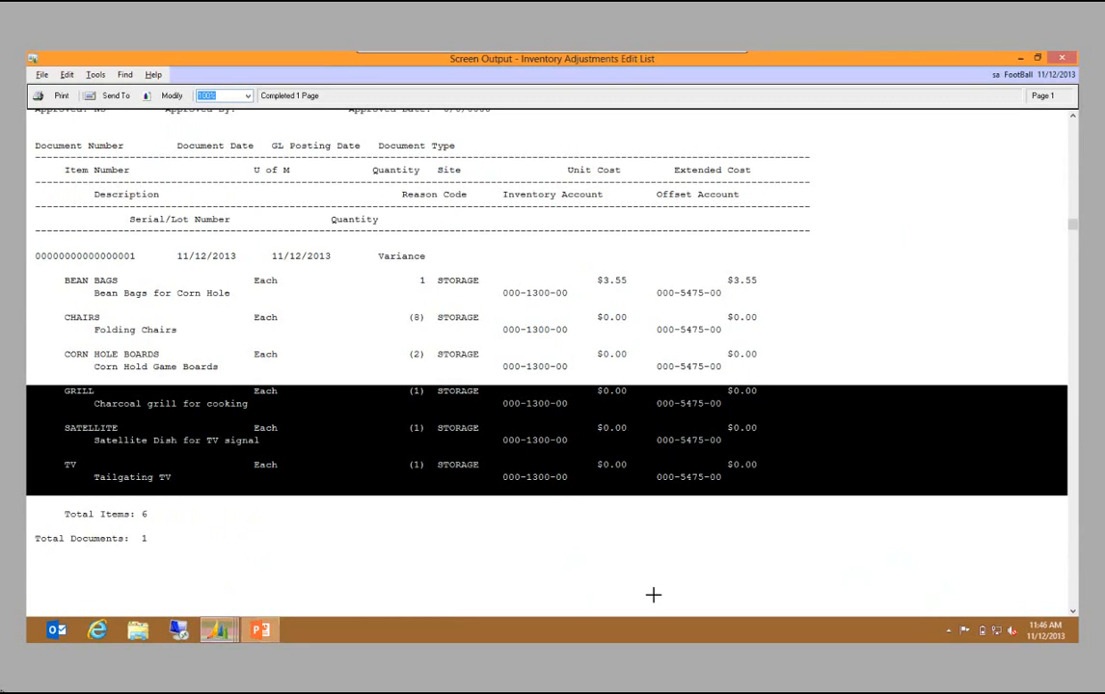
click(660, 531)
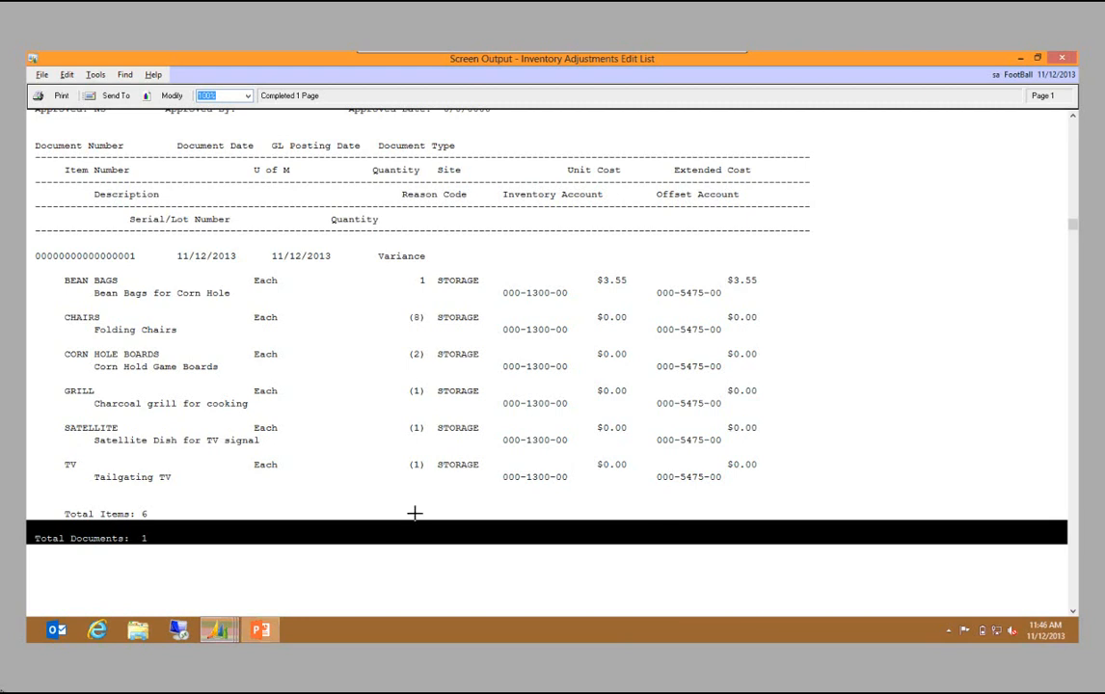
click(1065, 57)
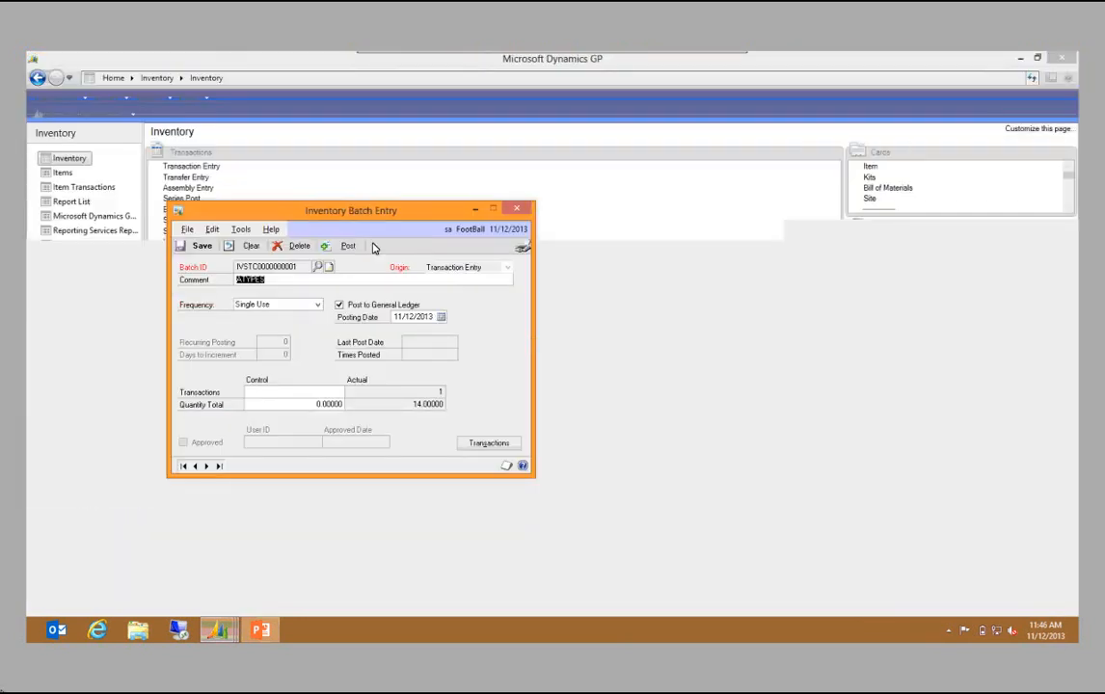
click(348, 245)
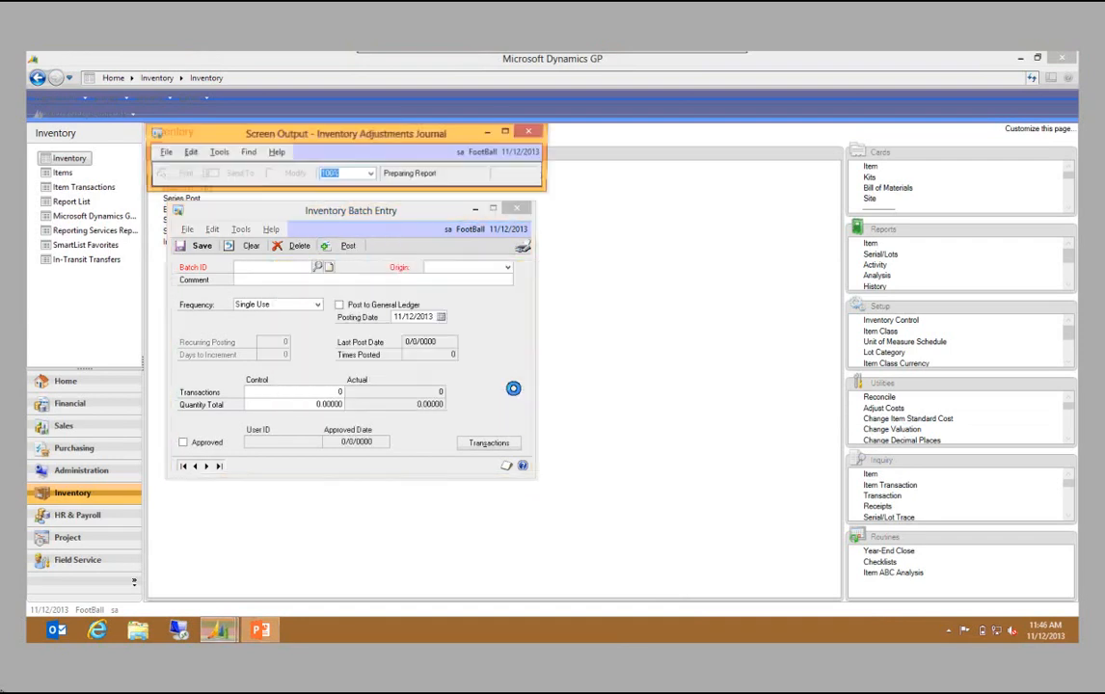
click(552, 132)
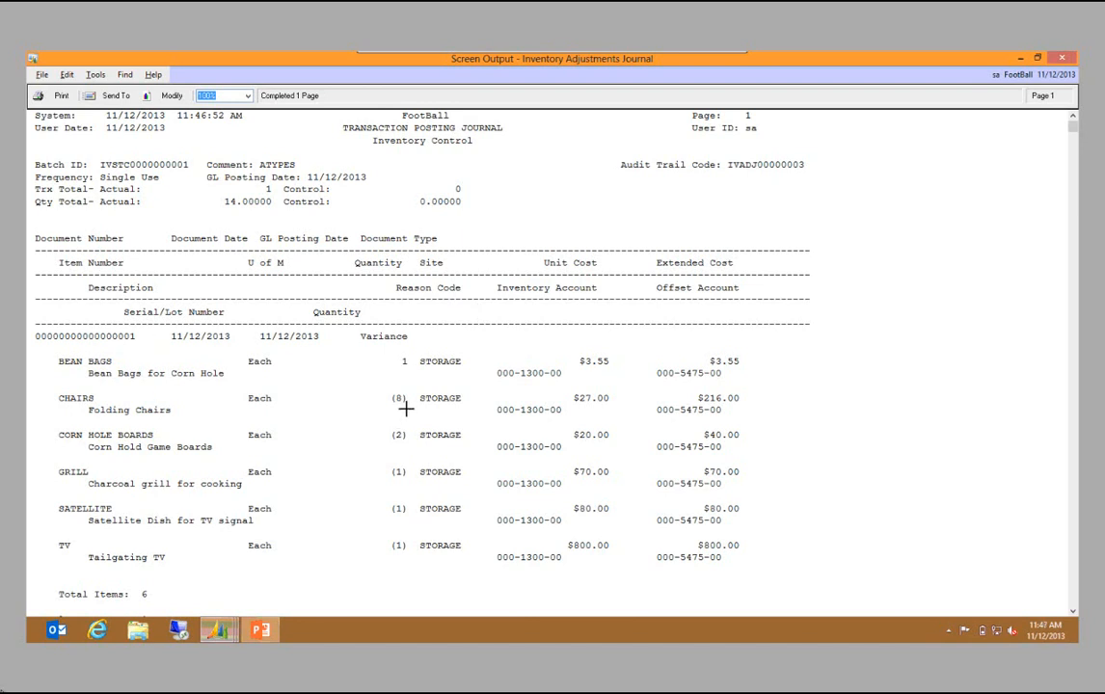
click(1063, 58)
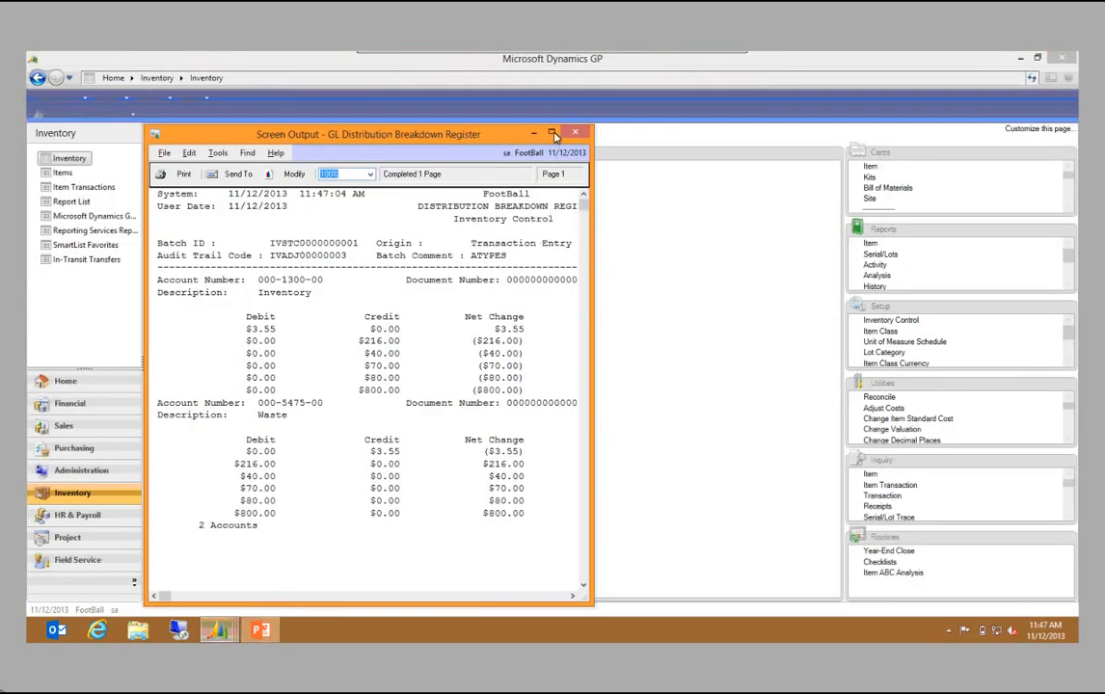
Review the GL Distribution Breakdown Register and the IV Cost Variance Report, and close them along with Inventory Batch Entry
click(553, 133)
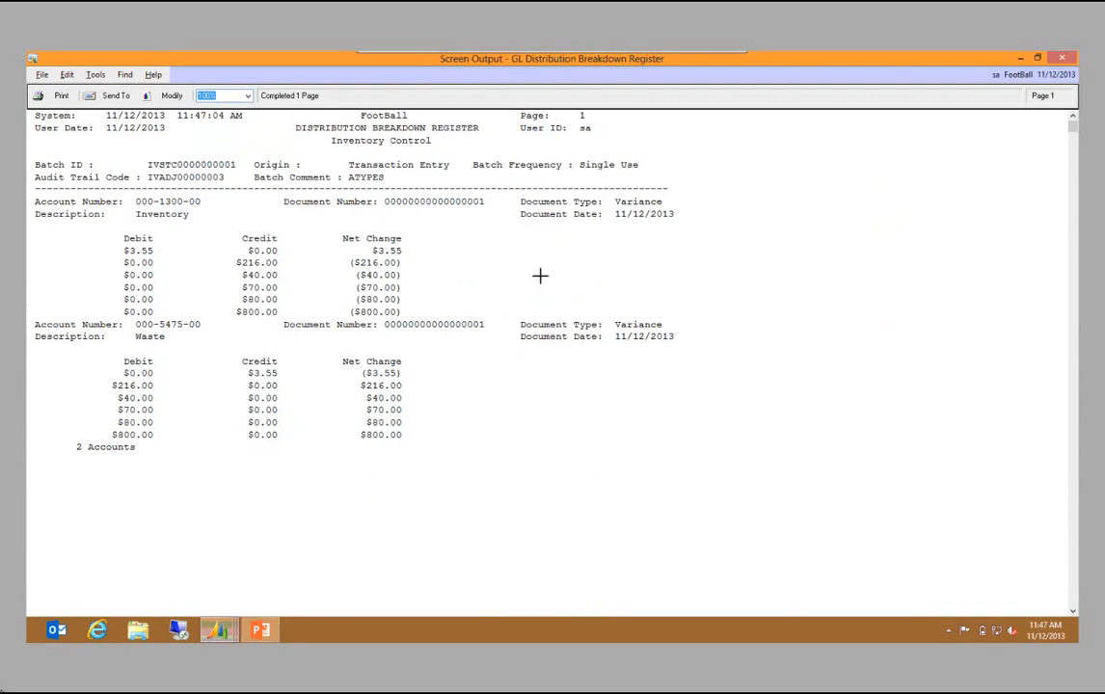
click(1065, 60)
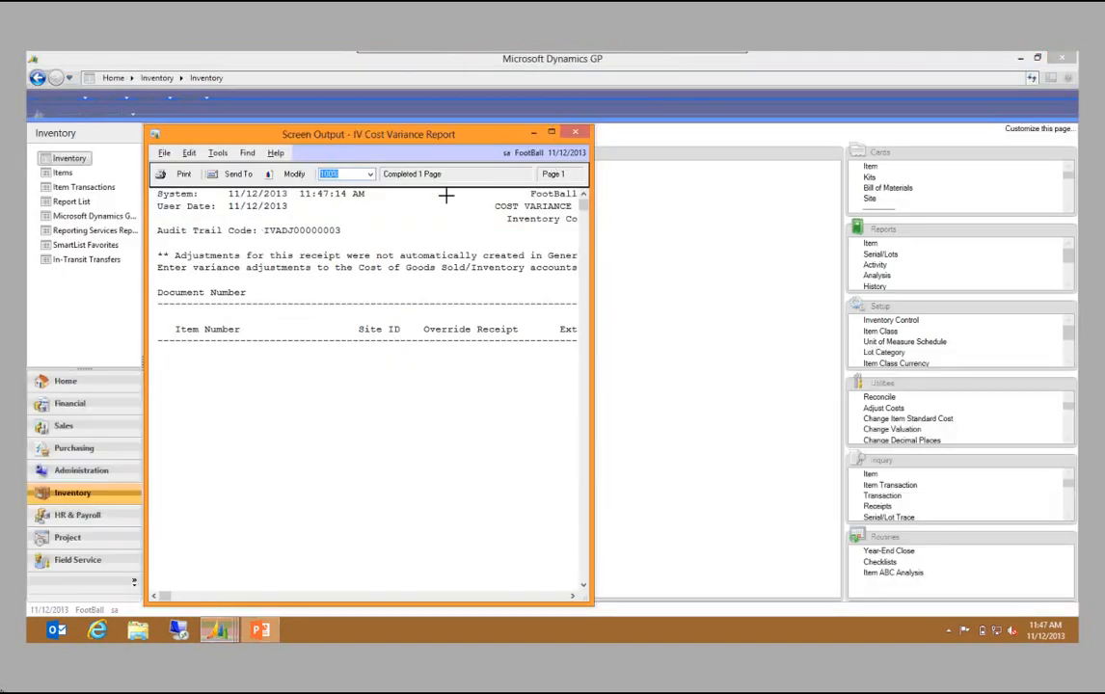
click(574, 131)
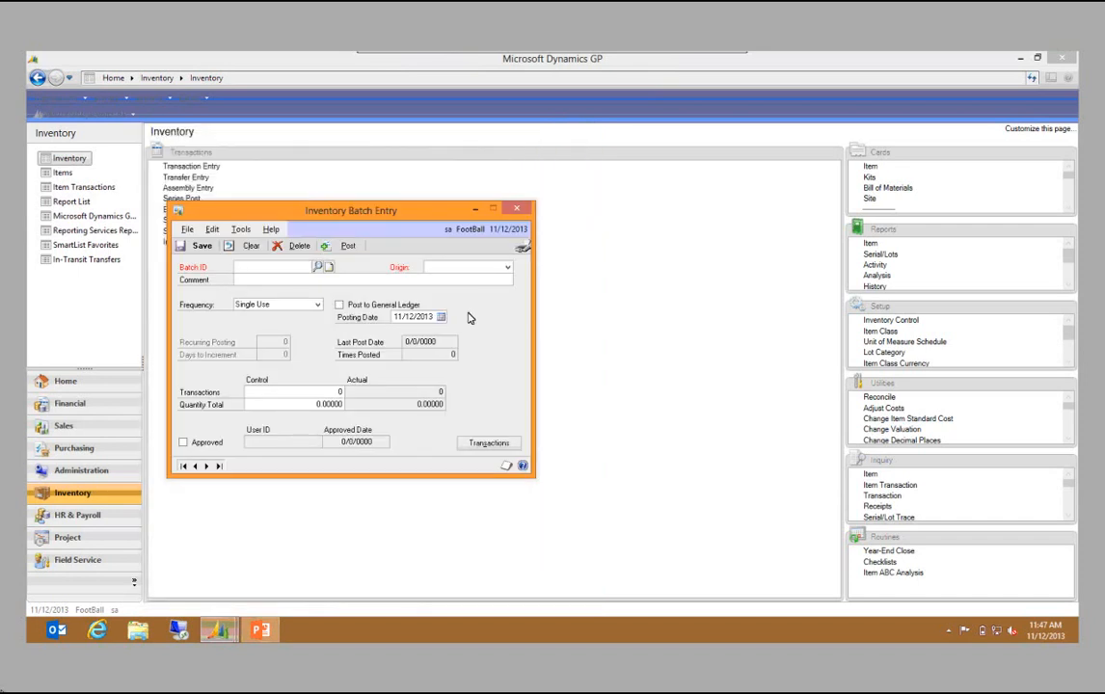
click(513, 208)
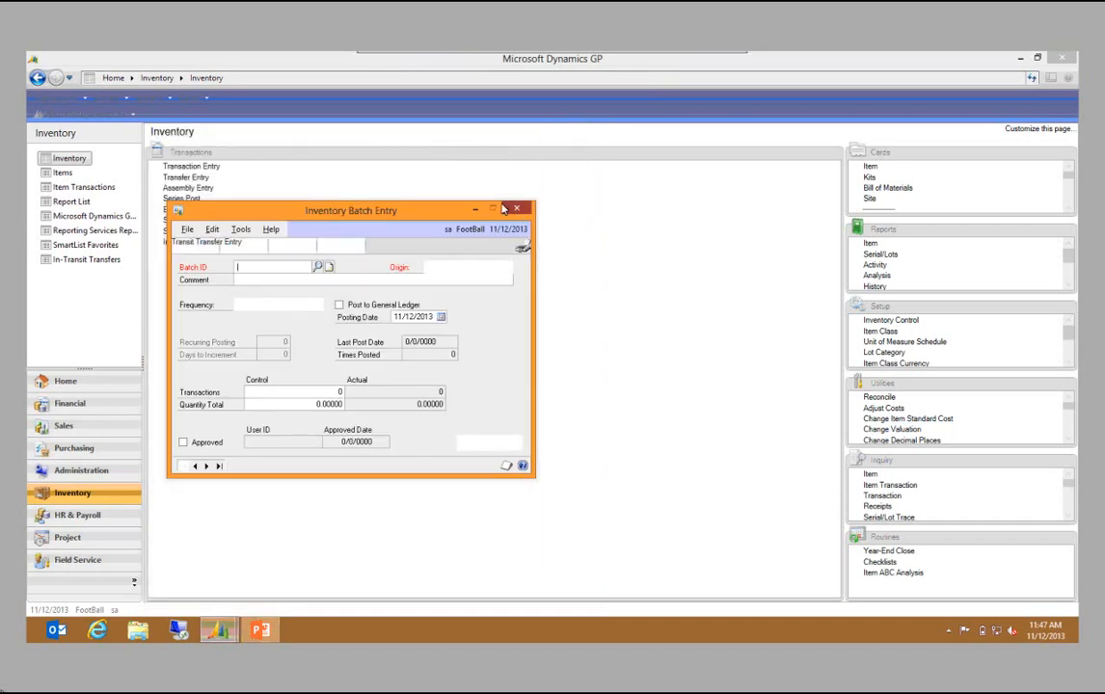
Bring the inventory inquiries into the main area and load item TV in Item Inquiry
drag(934, 462, 555, 387)
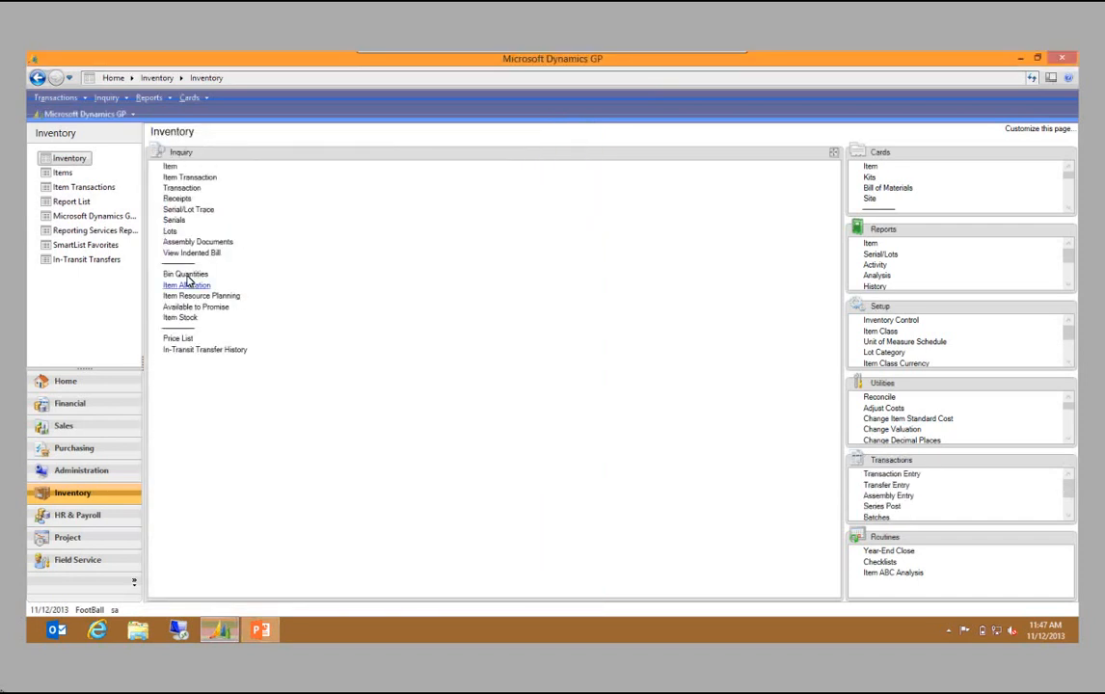
click(166, 167)
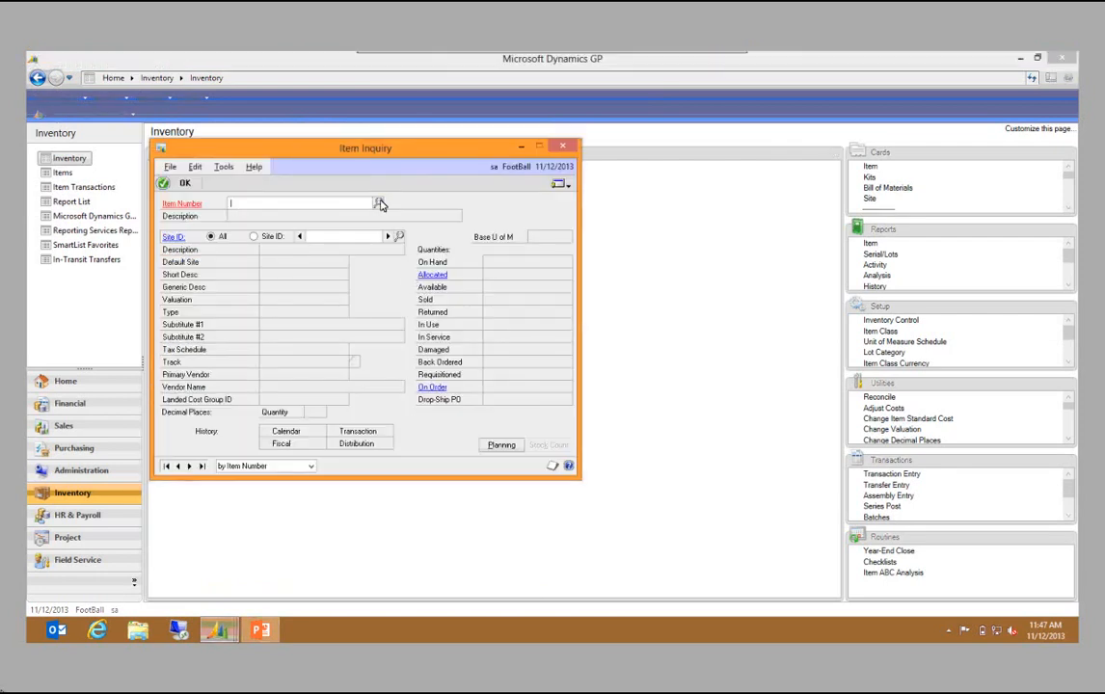
click(378, 201)
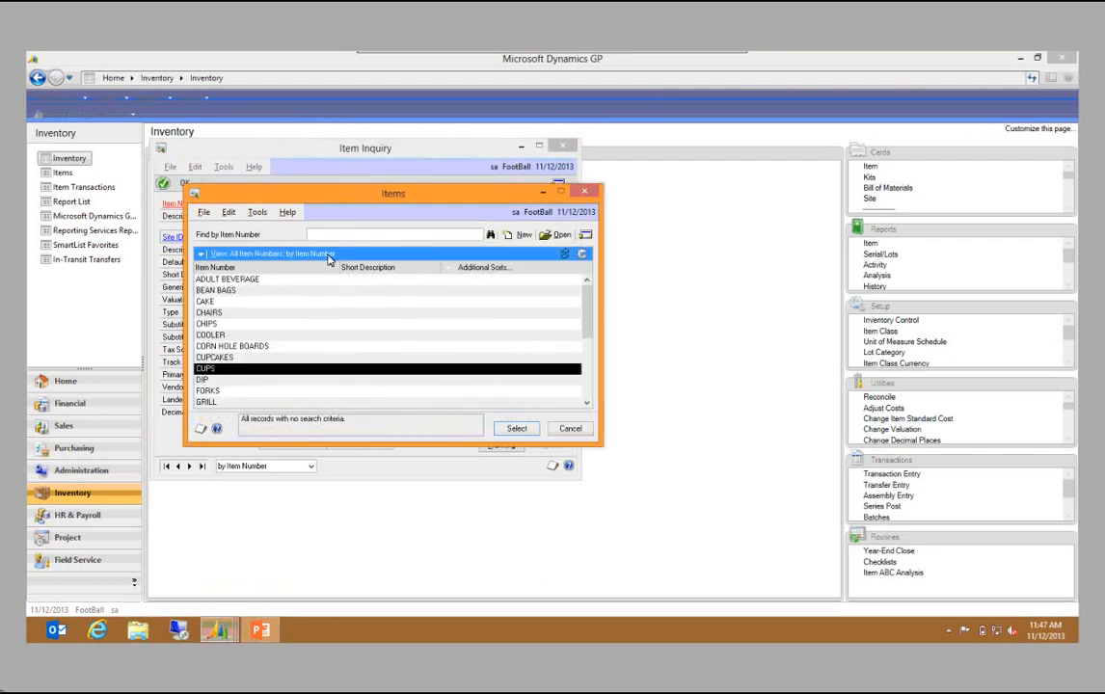
text(tv)
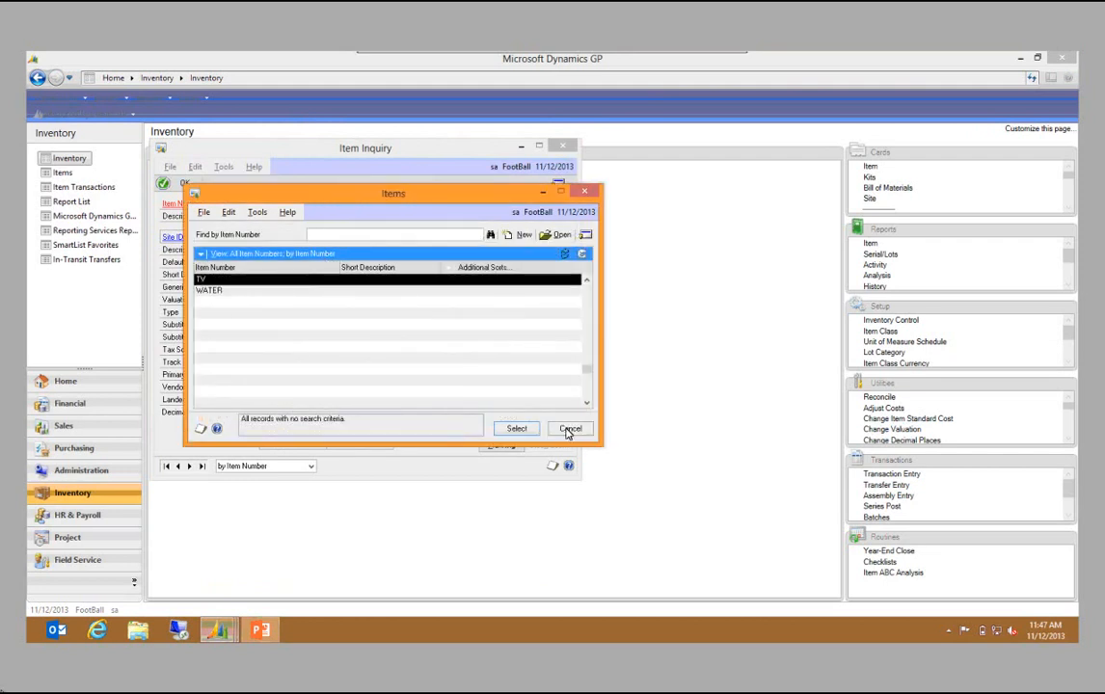
click(517, 428)
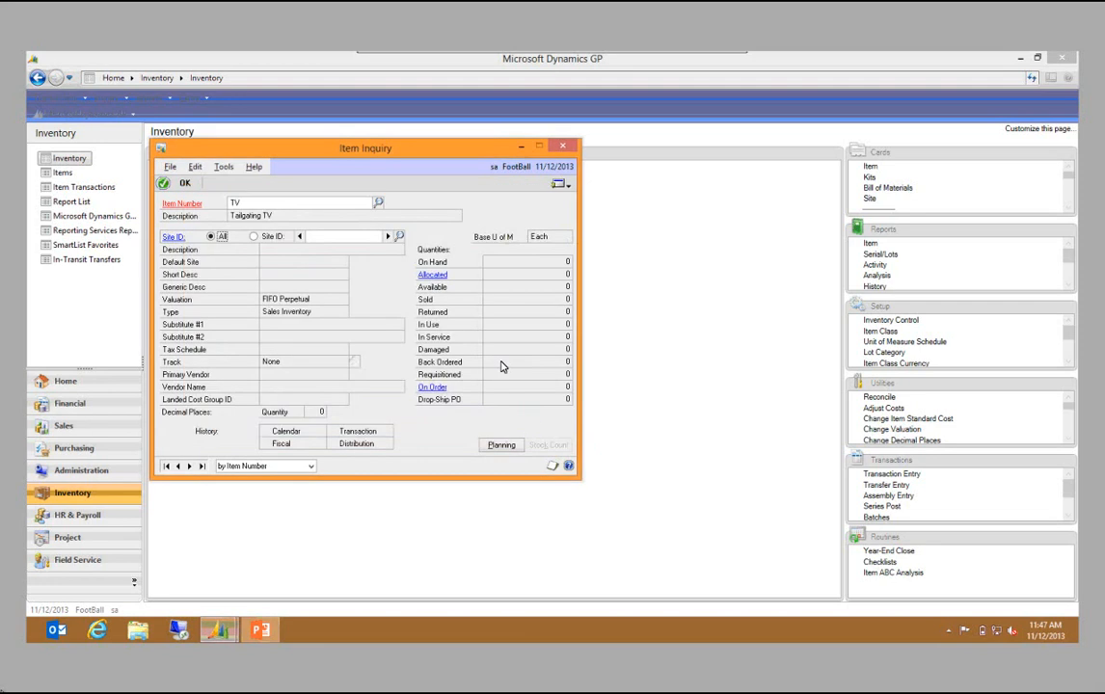
Restrict the TV inquiry to site STORAGE, check the item's last and next stock count dates, and close the count details
click(399, 236)
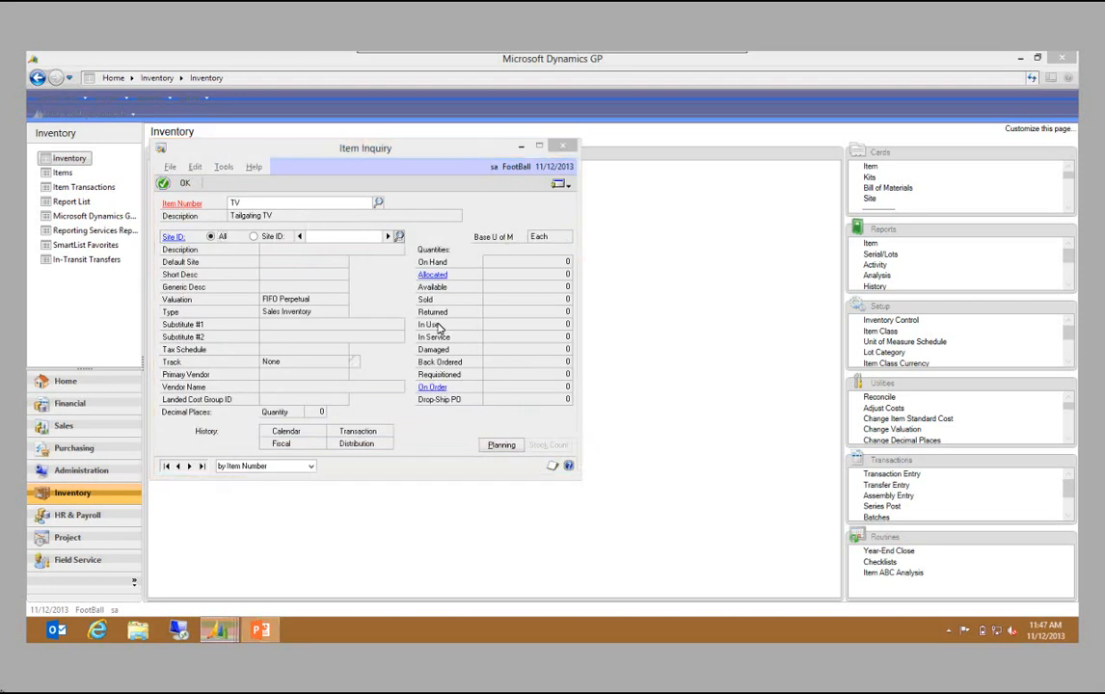
double_click(276, 263)
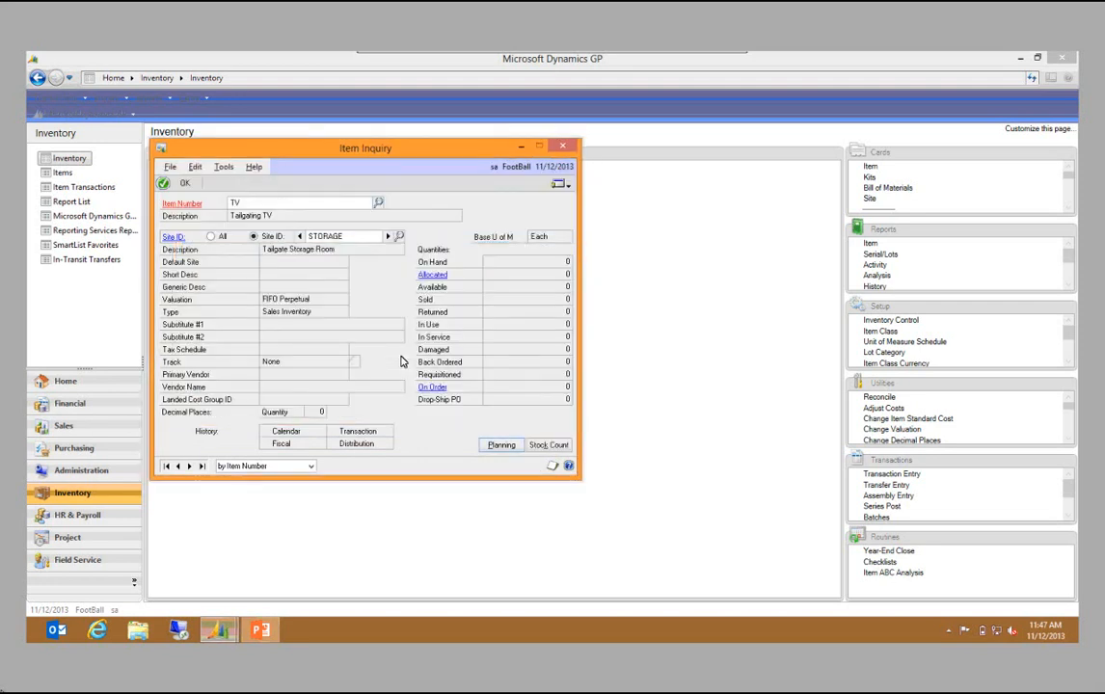
click(540, 446)
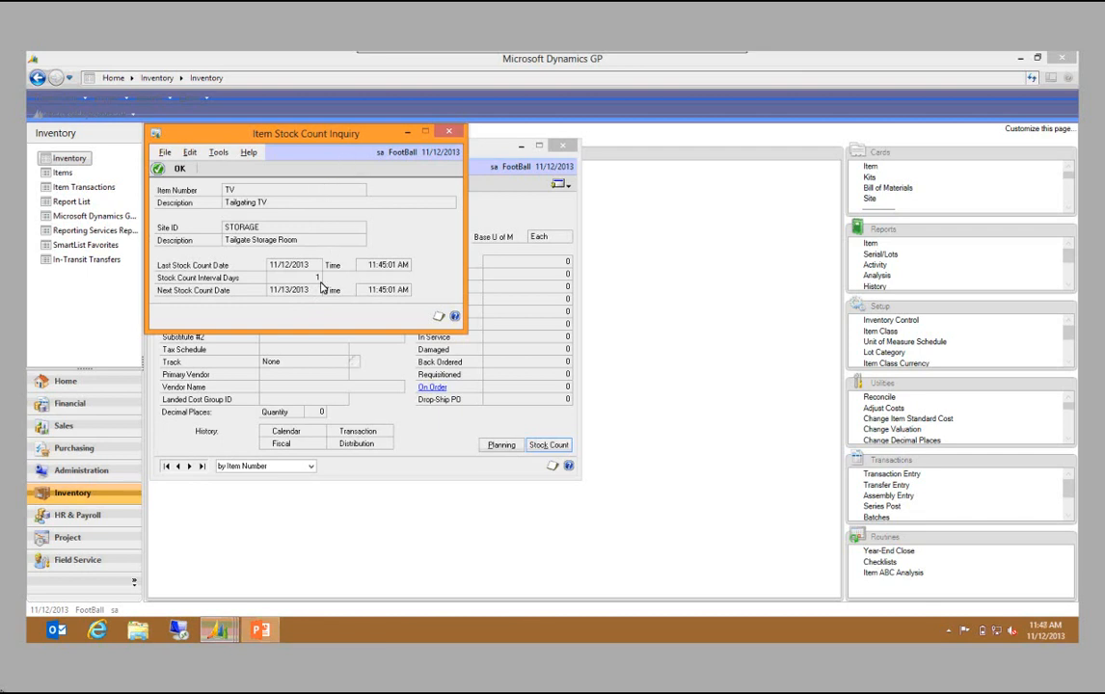
click(448, 132)
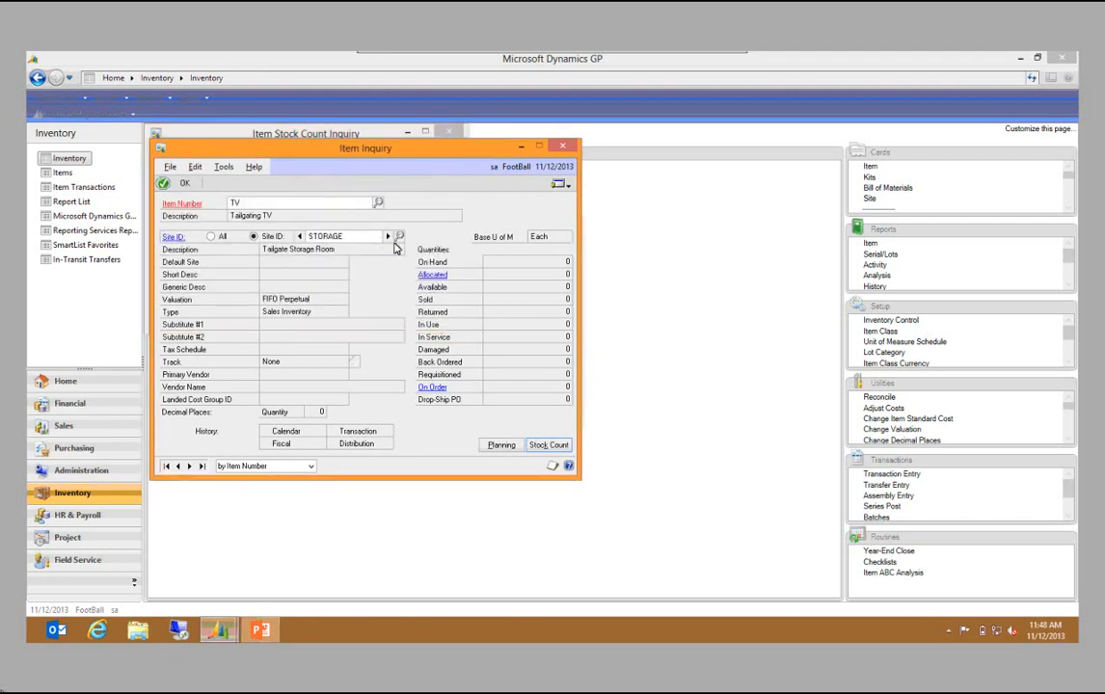
Examine the TV variance transaction with its expanded details in Item Stock Inquiry, and close both inquiry windows
click(562, 188)
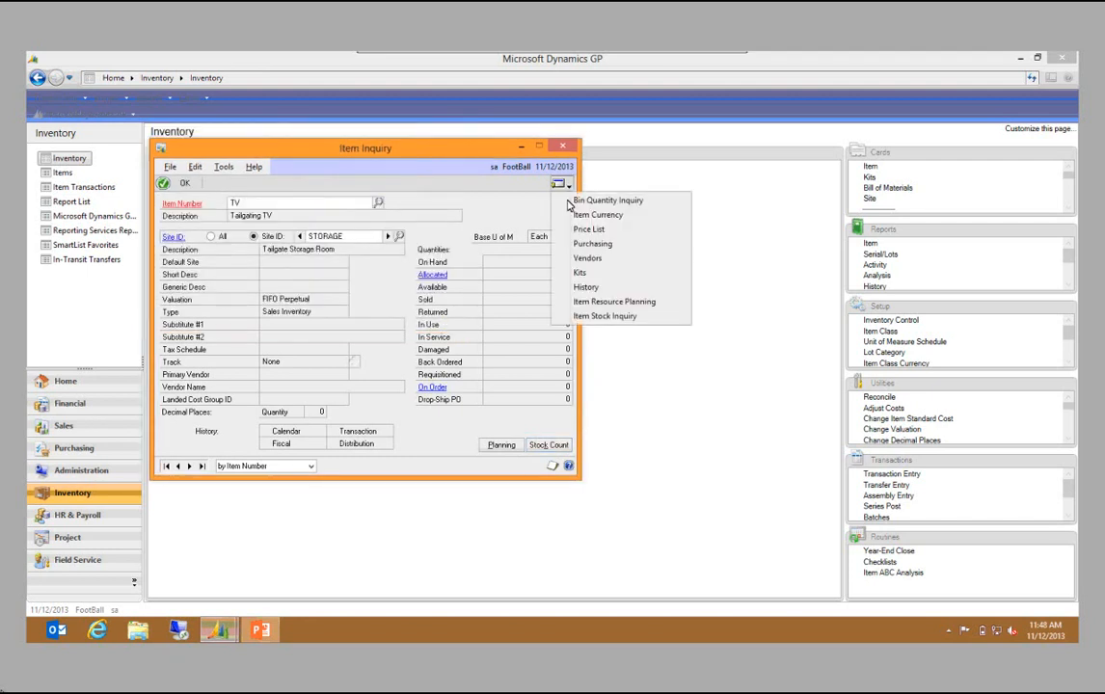
click(578, 315)
click(612, 317)
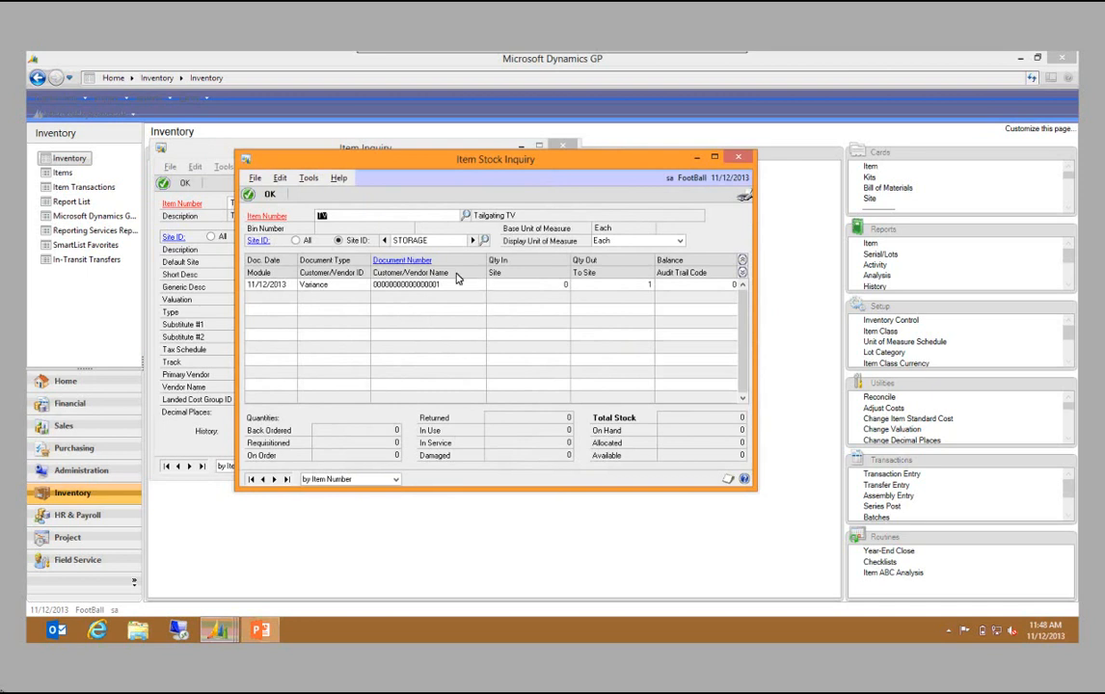
click(315, 286)
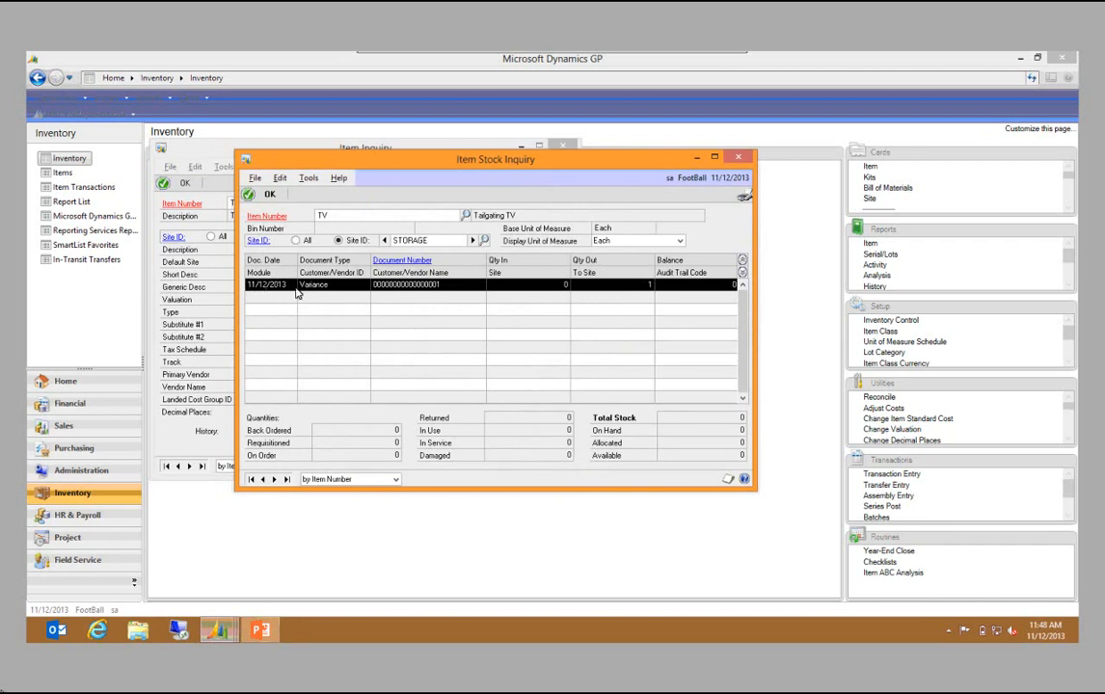
click(741, 274)
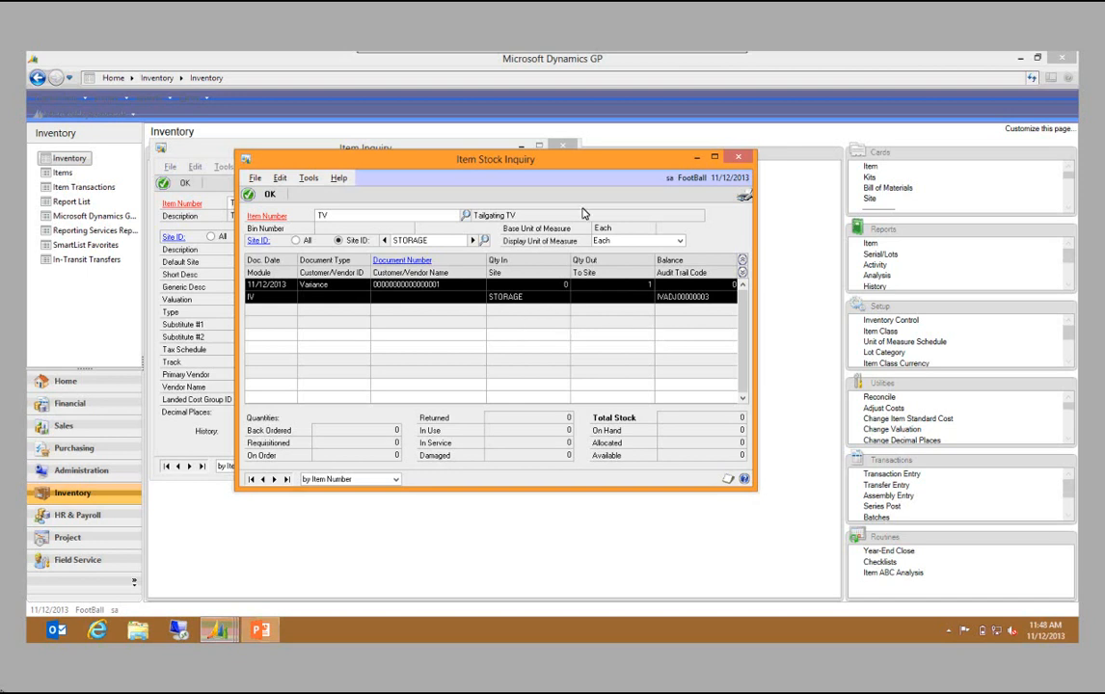
click(737, 158)
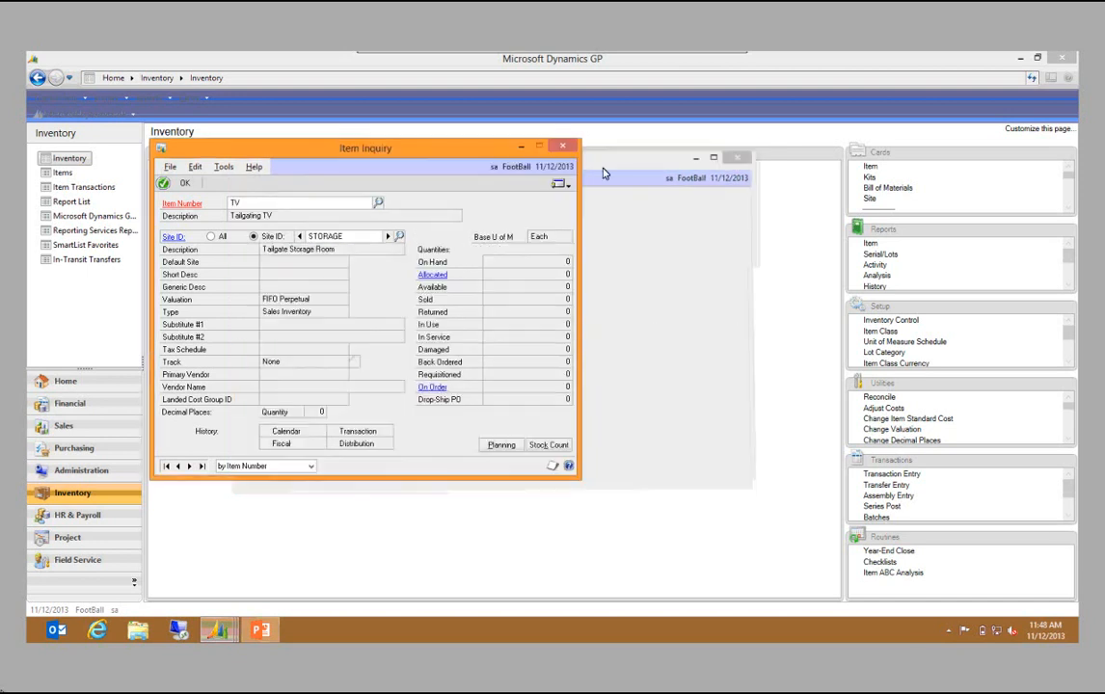
click(562, 145)
Bring the inventory reports into the main area, open Inventory Activity Reports, and choose the Stock Count List report
drag(853, 233, 659, 248)
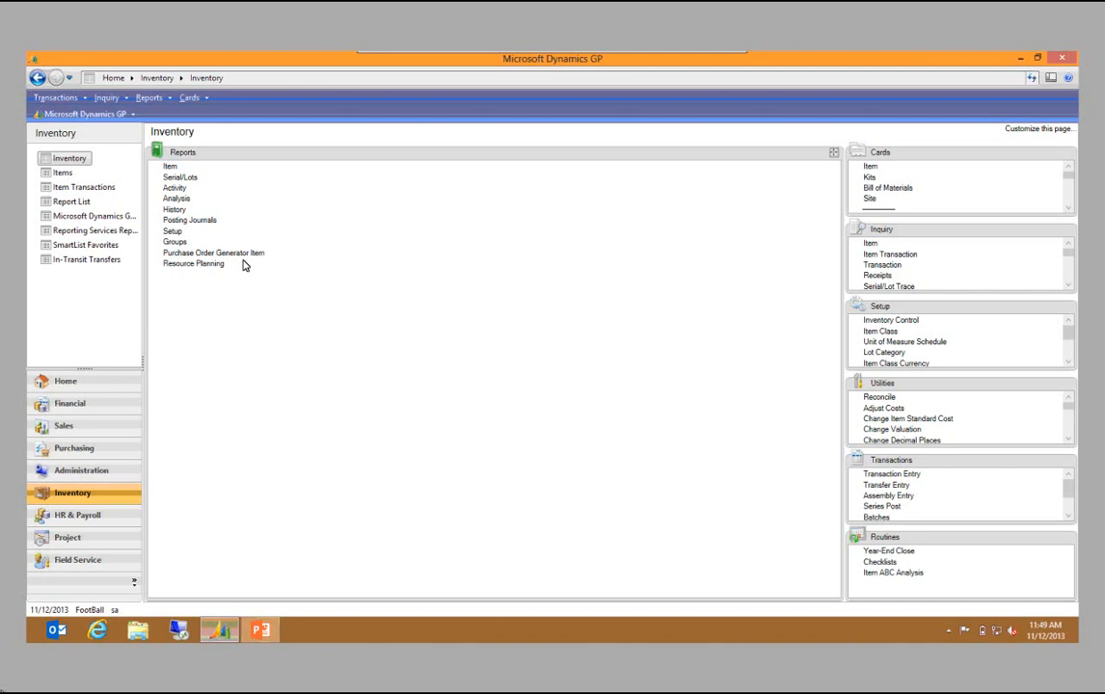
click(174, 189)
click(326, 269)
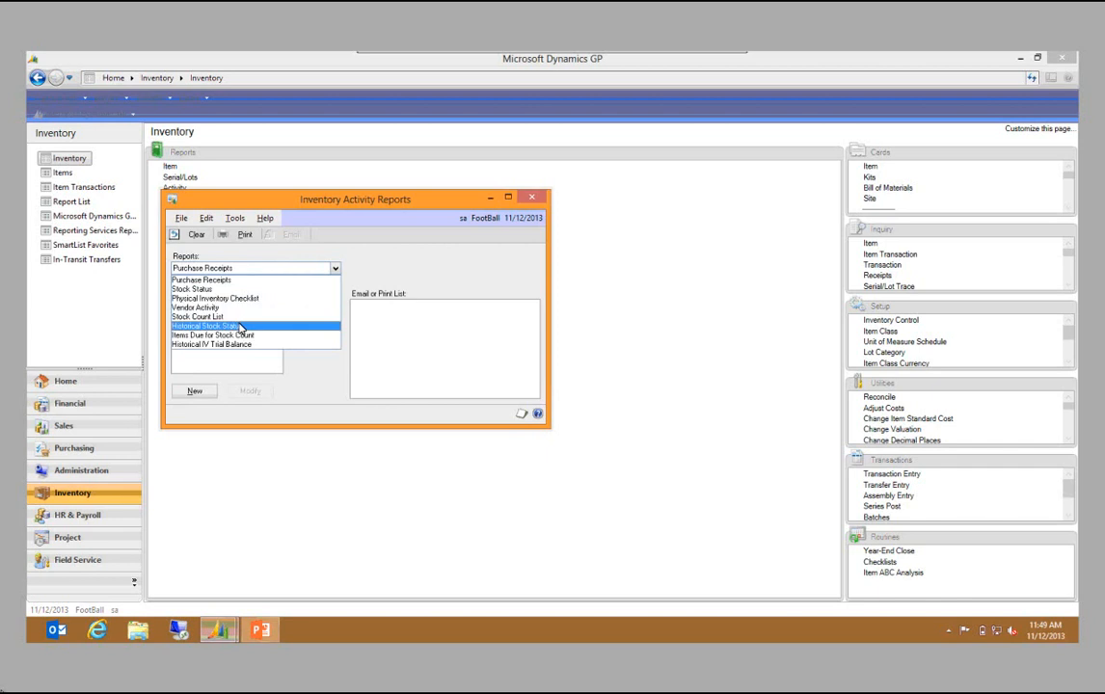
click(291, 318)
drag(524, 217, 658, 211)
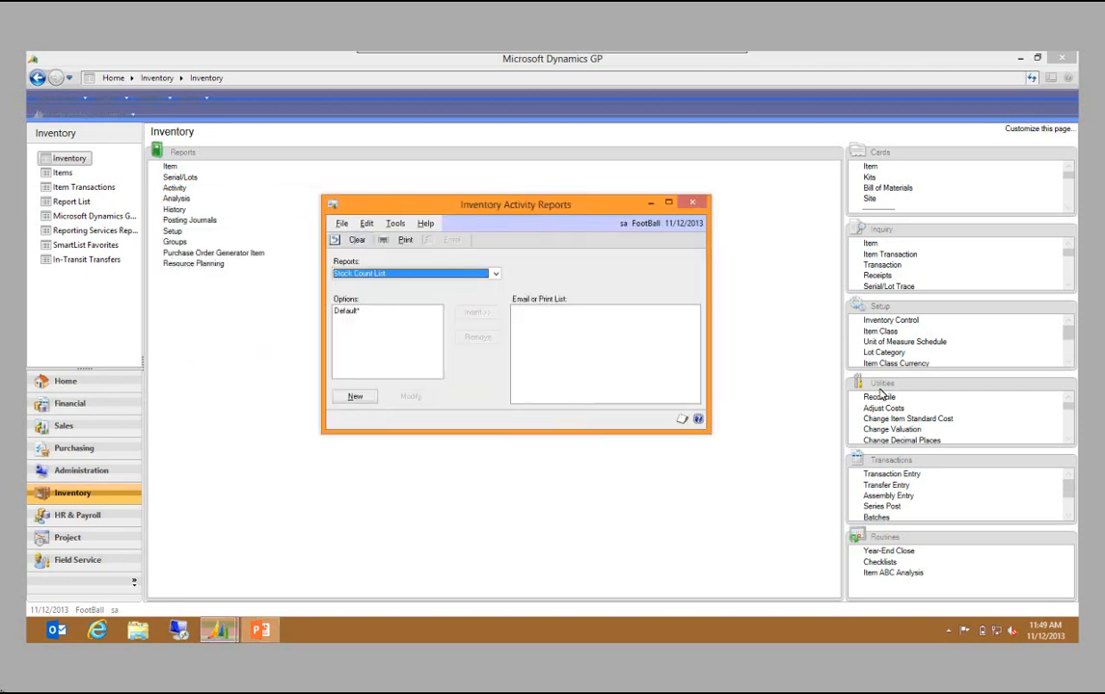
Load stock count A TYPE ITEMS in Stock Count Schedule, look at its print options, and close it without printing
click(909, 461)
scroll(1065, 516, down, 3)
click(926, 495)
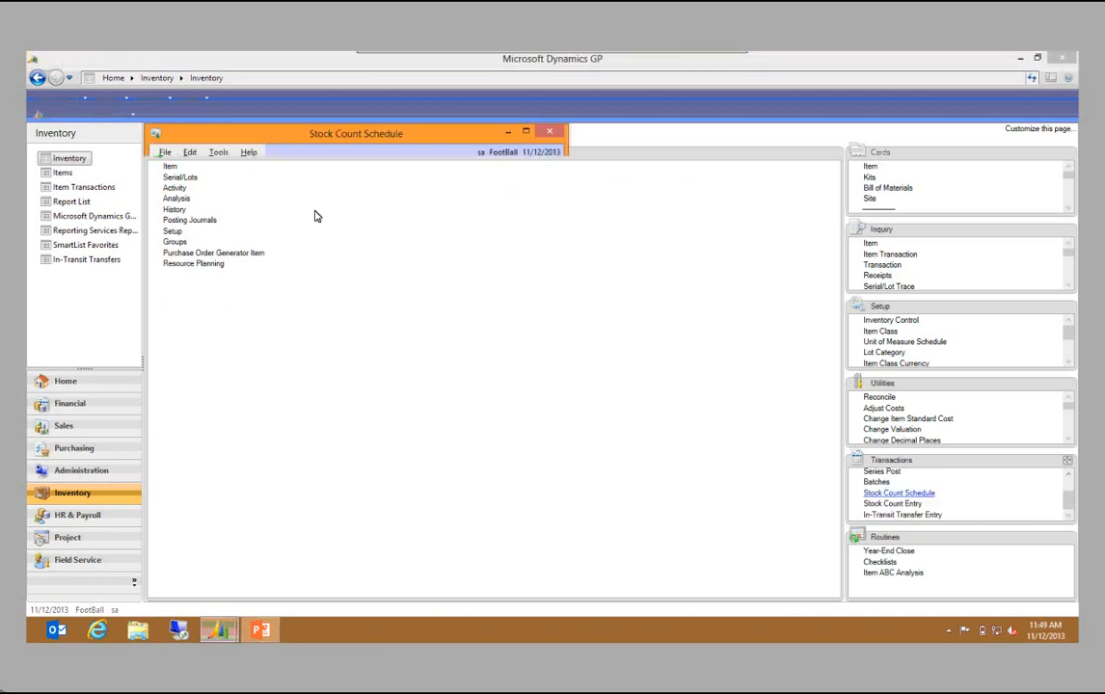
click(327, 190)
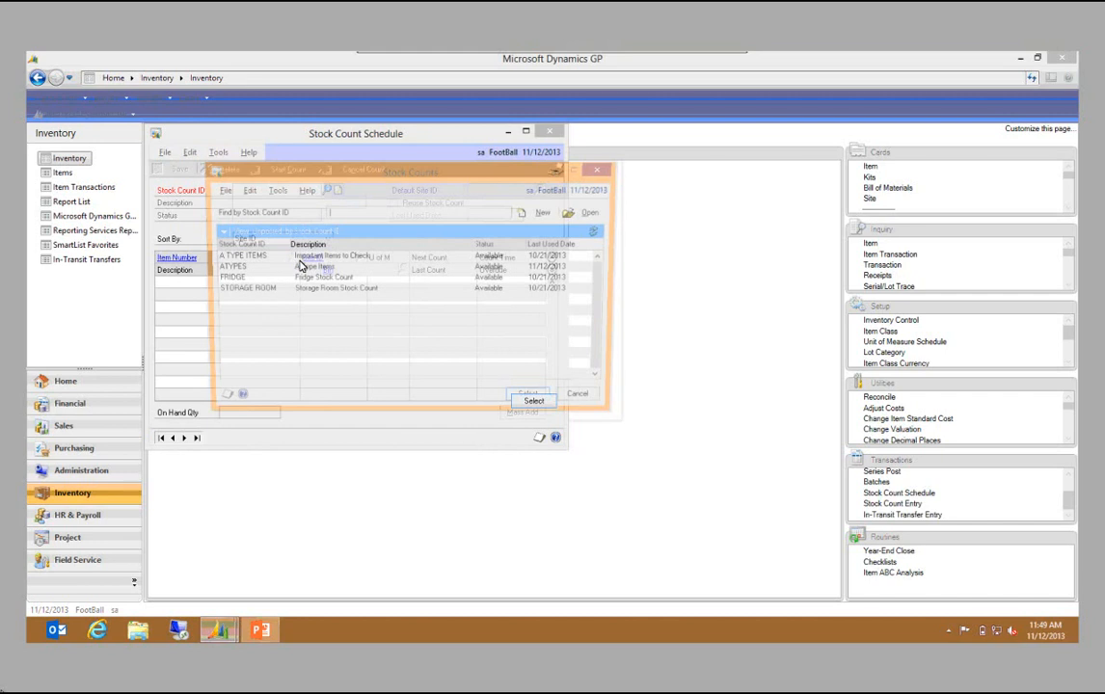
double_click(300, 264)
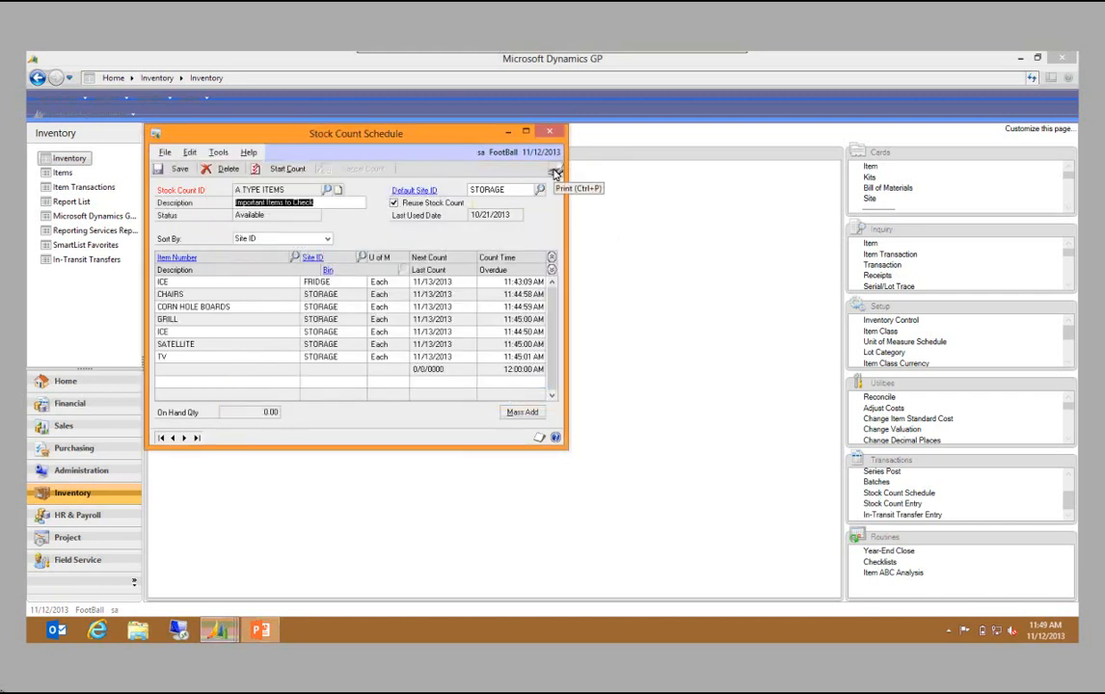
click(556, 174)
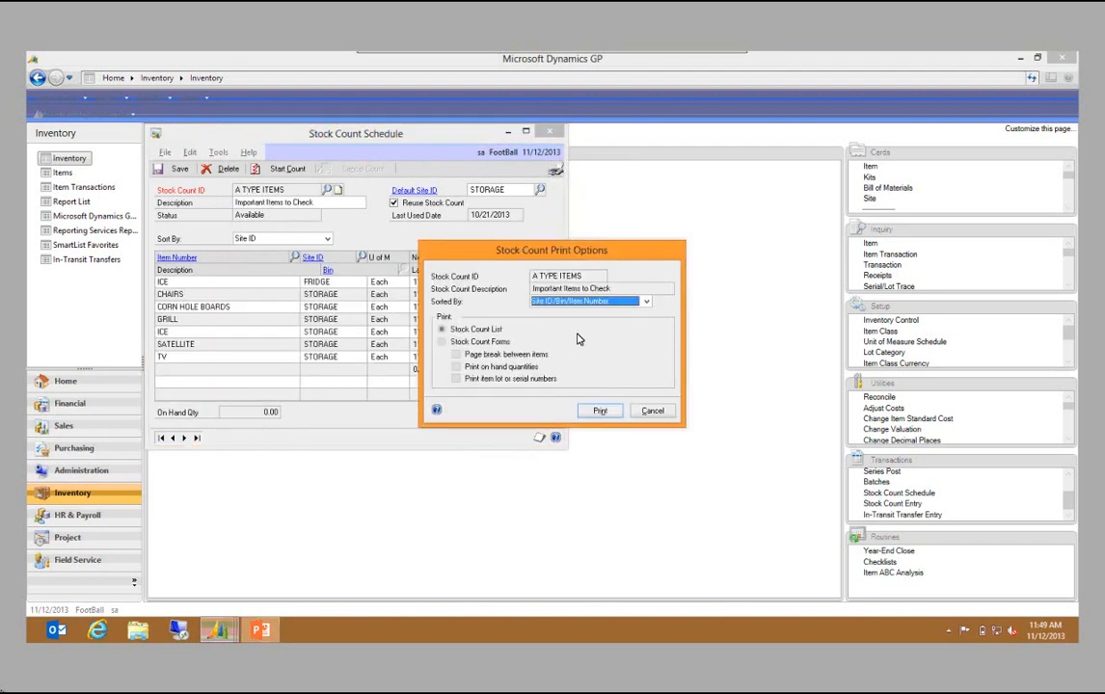
click(652, 411)
click(549, 131)
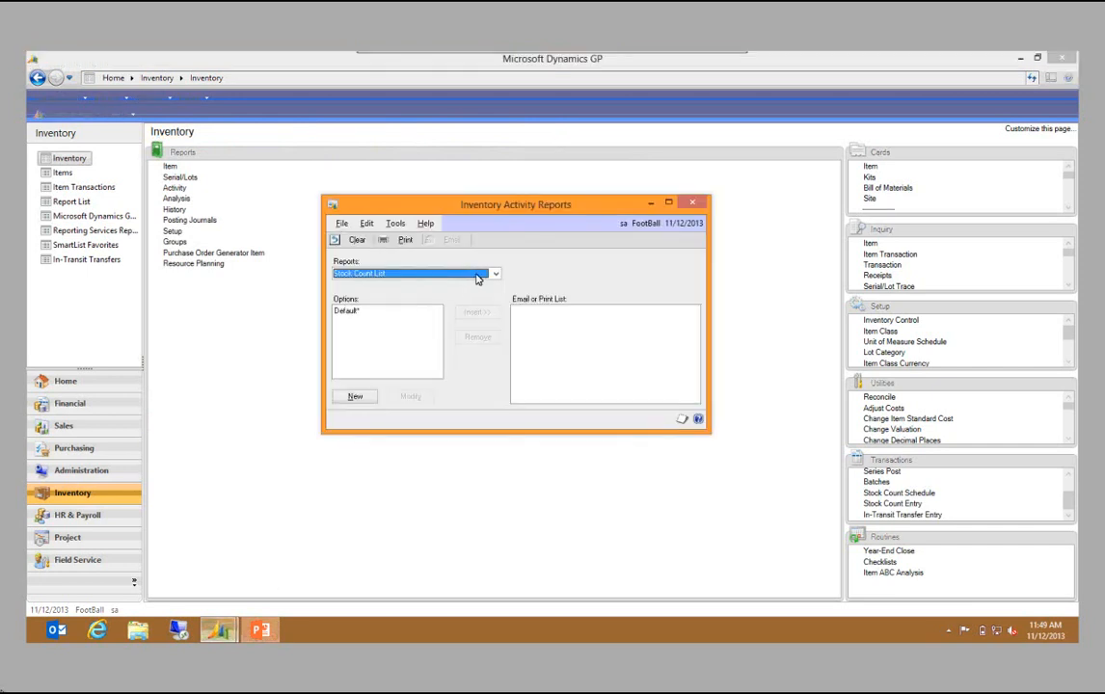
Open the Detail option of the Historical Stock Status report for modification and set its destination to screen and printer
click(490, 274)
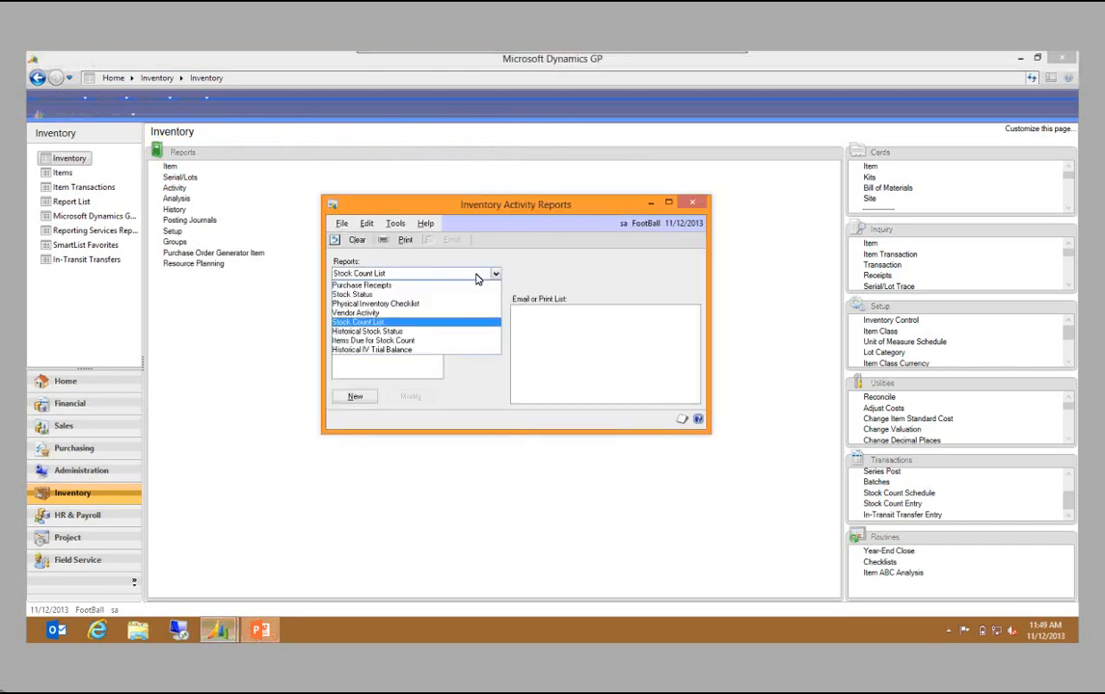
click(425, 330)
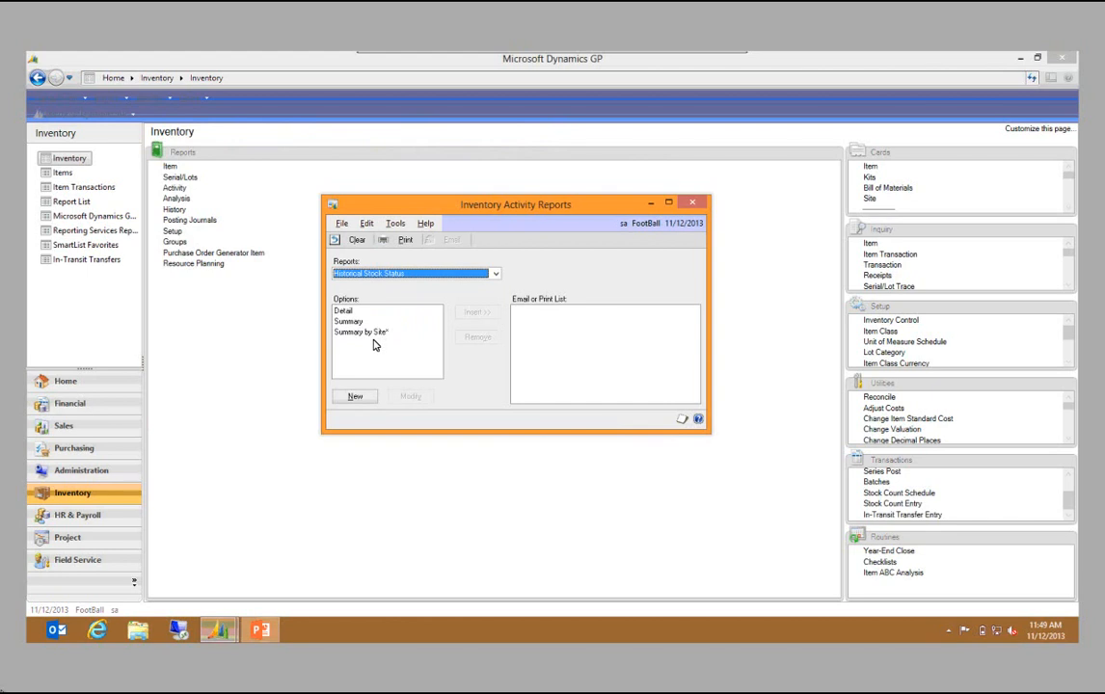
click(346, 311)
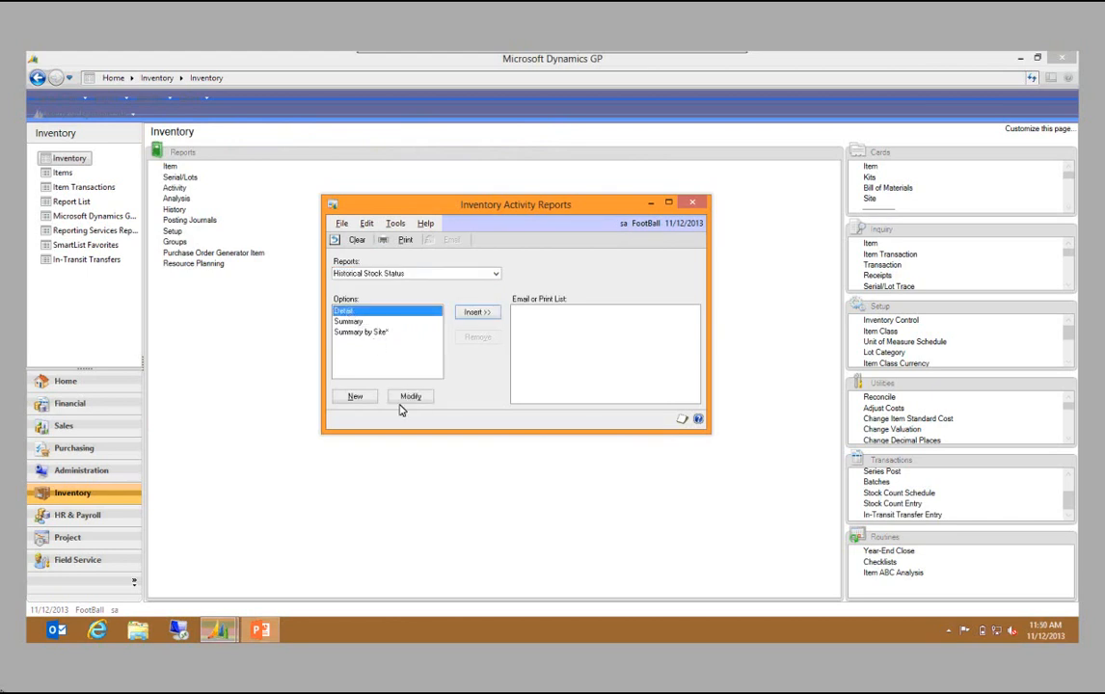
click(409, 396)
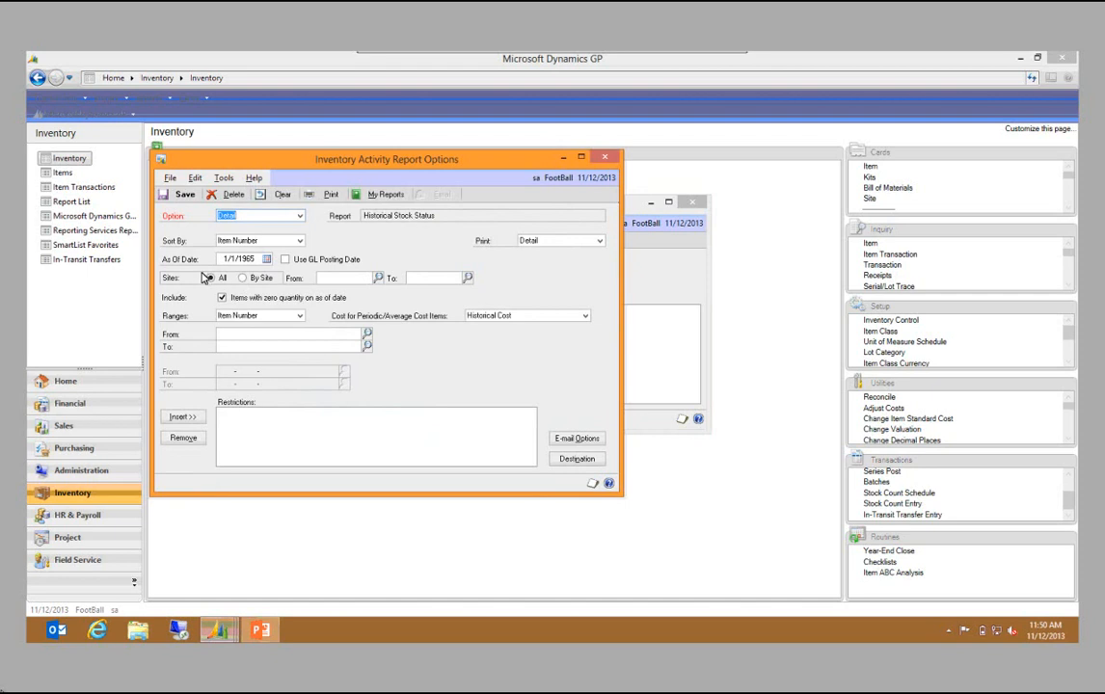
click(577, 459)
click(433, 360)
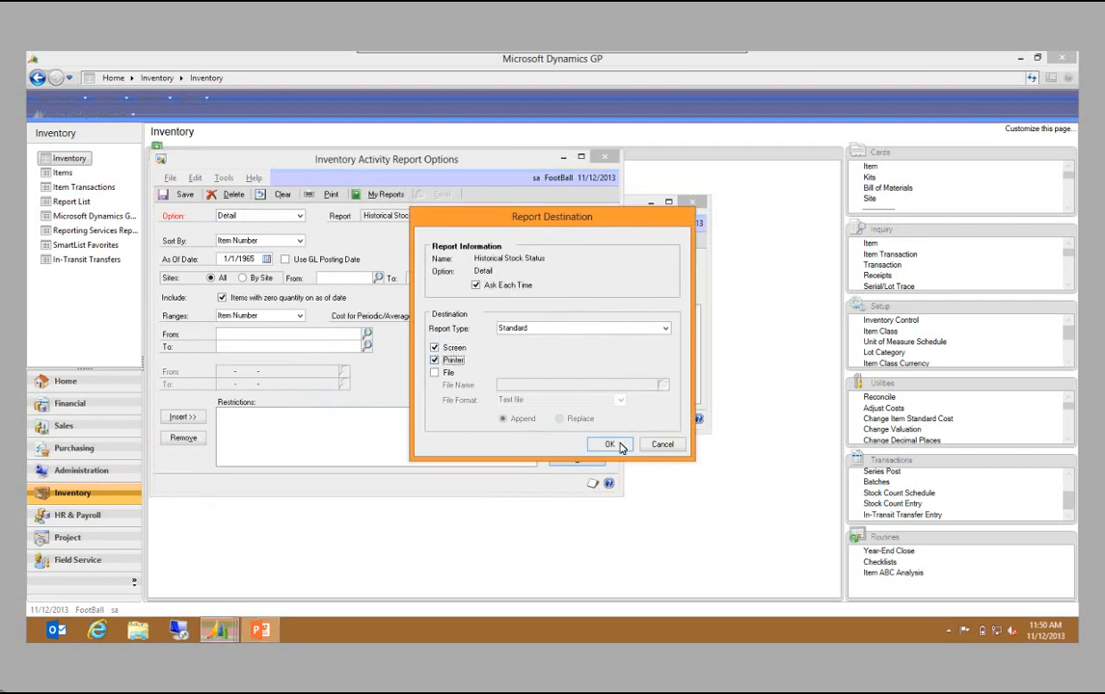
click(613, 444)
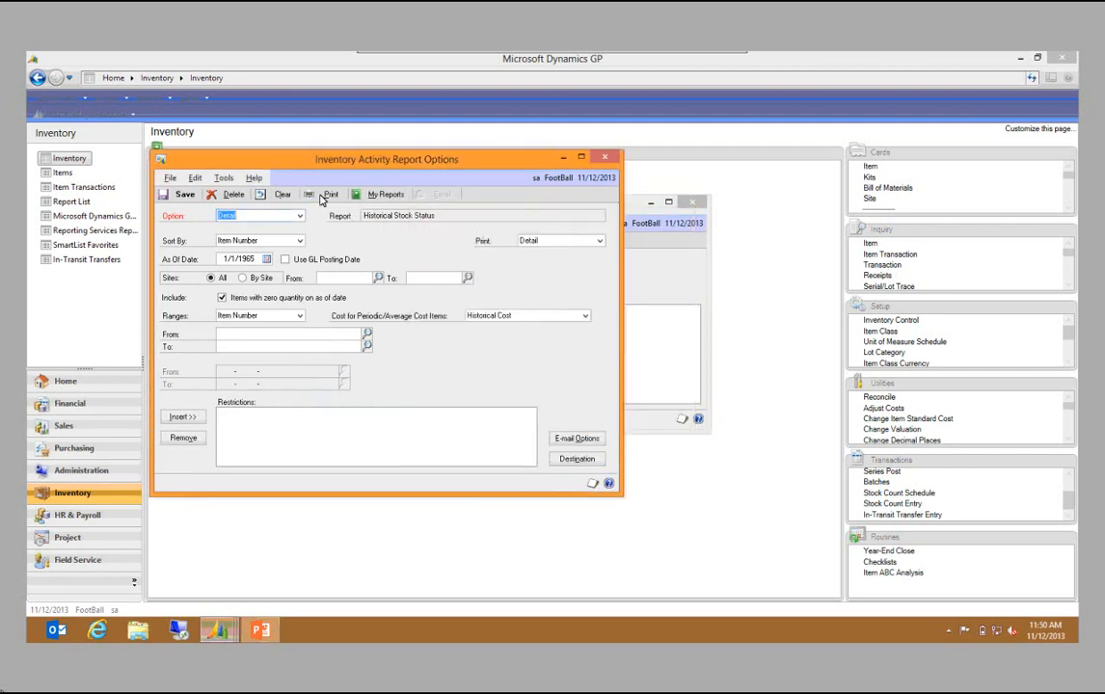
Set the report's as-of date to 11/12/2013, print it to screen, and examine the maximized output before closing it
click(266, 259)
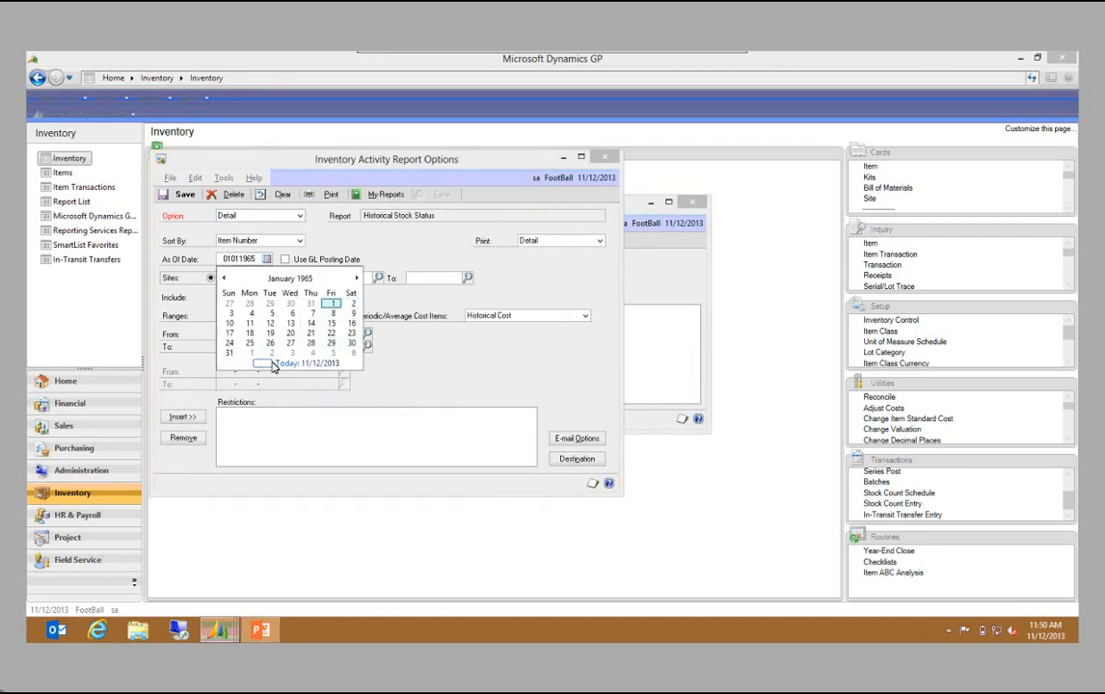
click(294, 364)
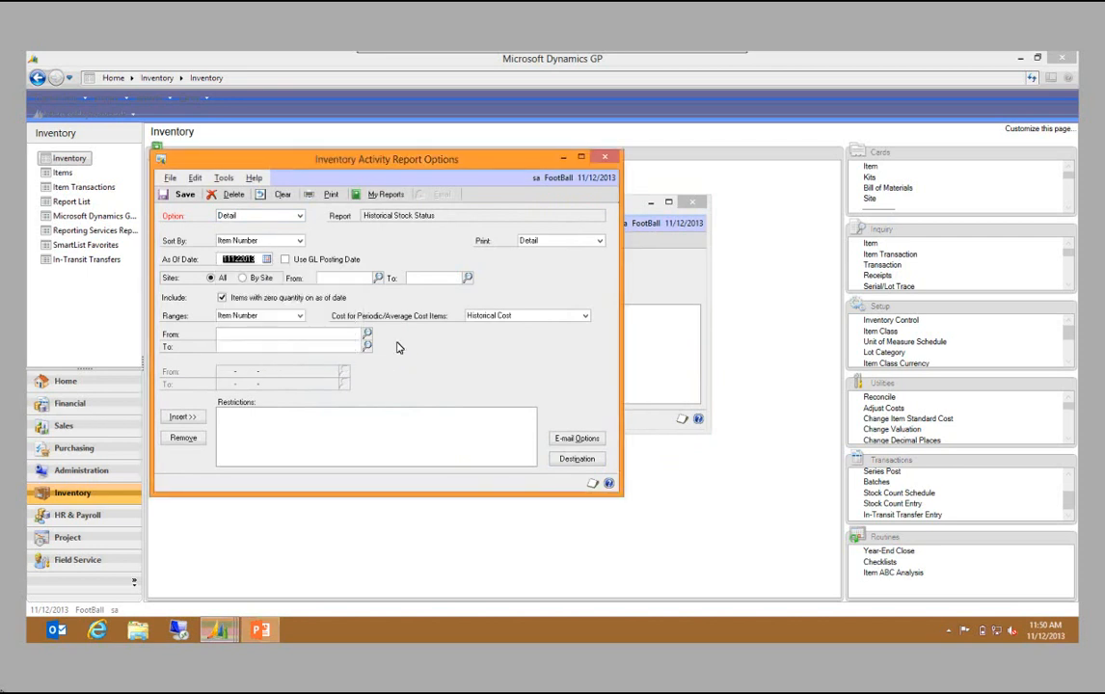
click(331, 193)
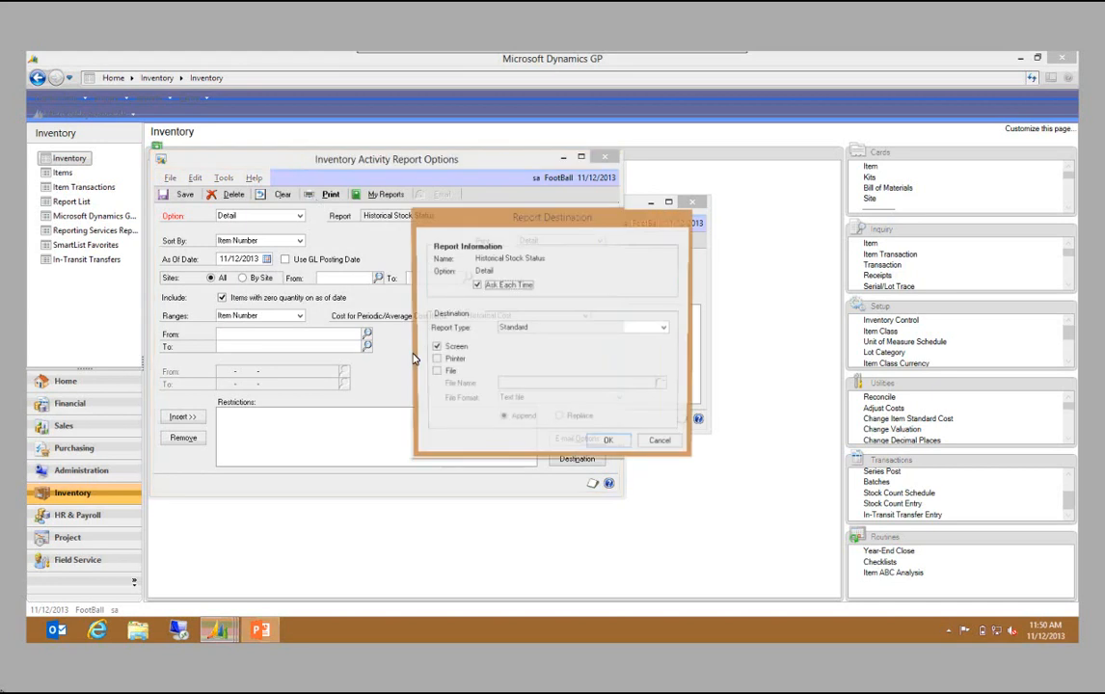
click(608, 440)
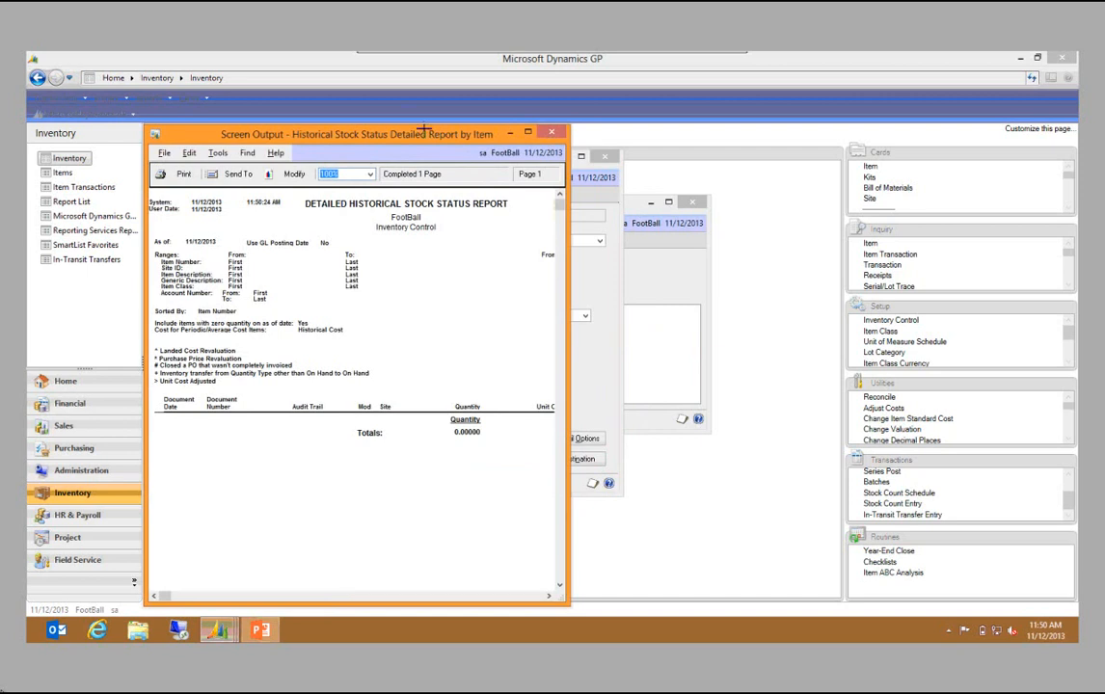
double_click(467, 128)
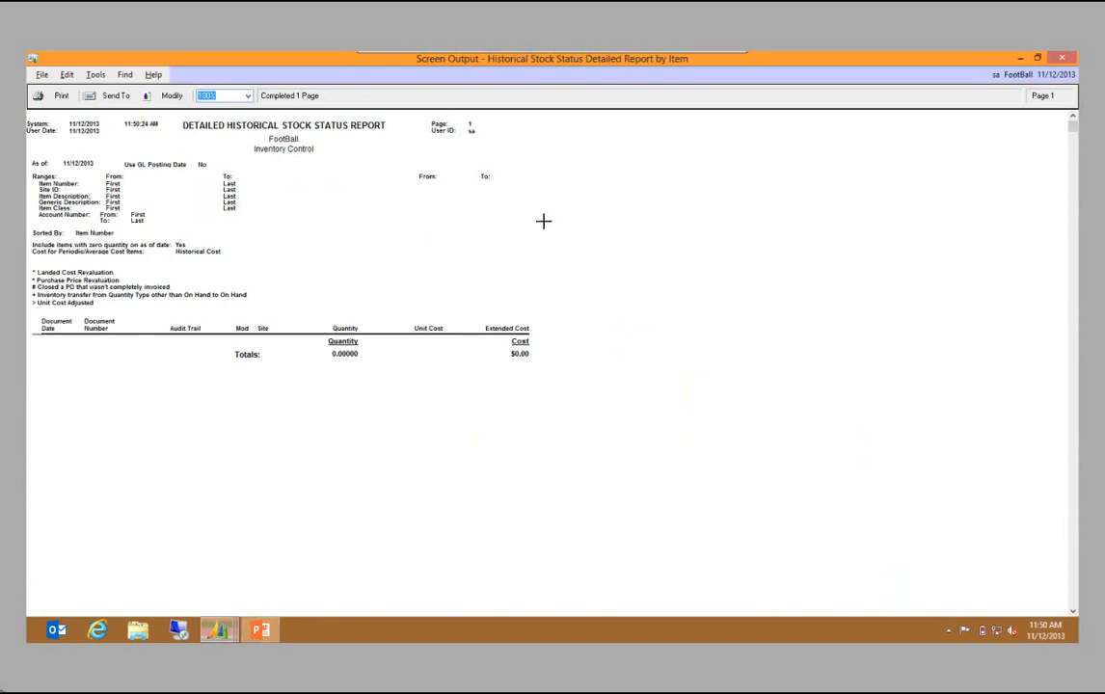
click(1062, 60)
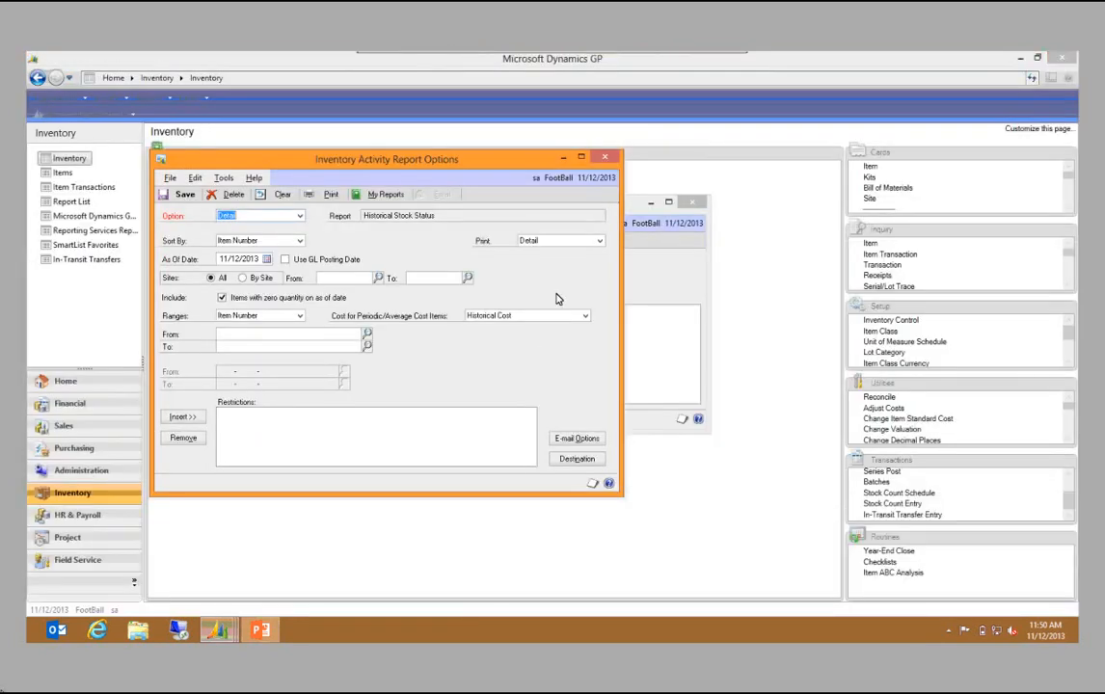
Close the report options, discarding the changes to the Detail option, and close the Inventory Activity Reports window
click(612, 159)
click(552, 382)
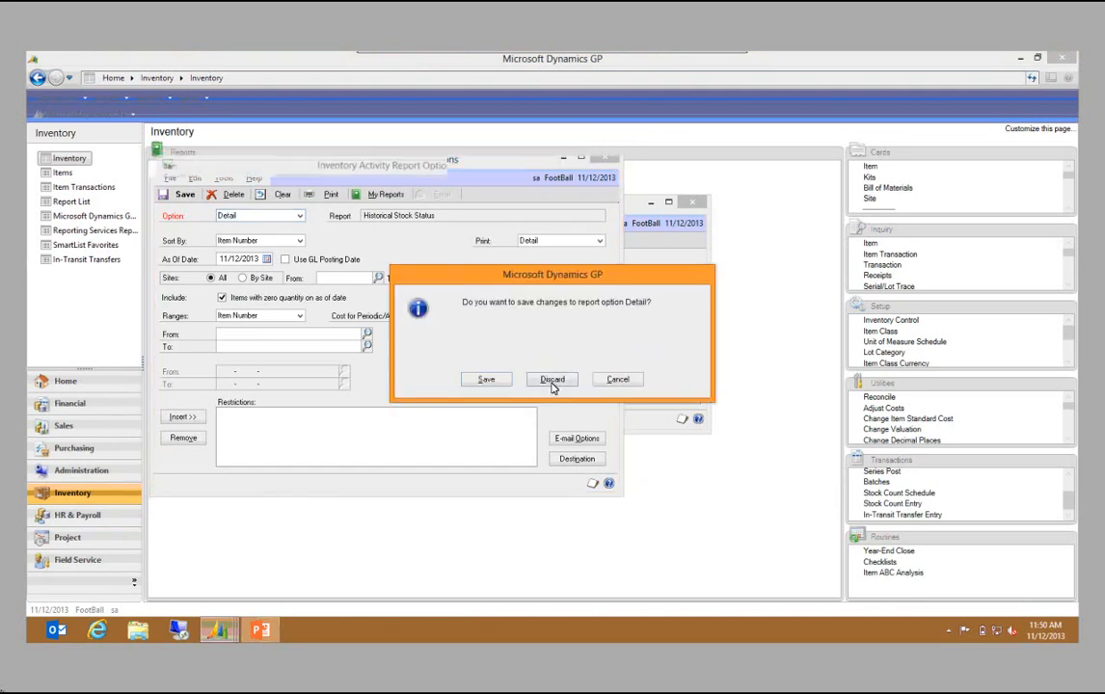
click(692, 202)
Open SmartList, expand the Item Quantities lists under Inventory, and maximize the window
click(95, 117)
click(95, 209)
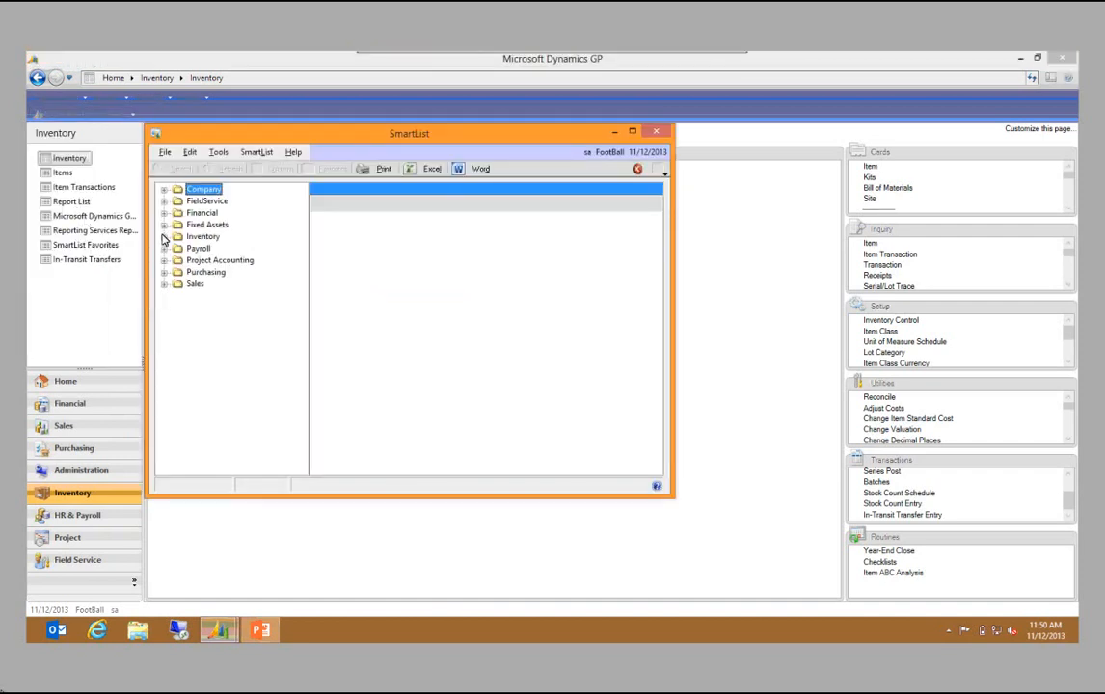
click(164, 236)
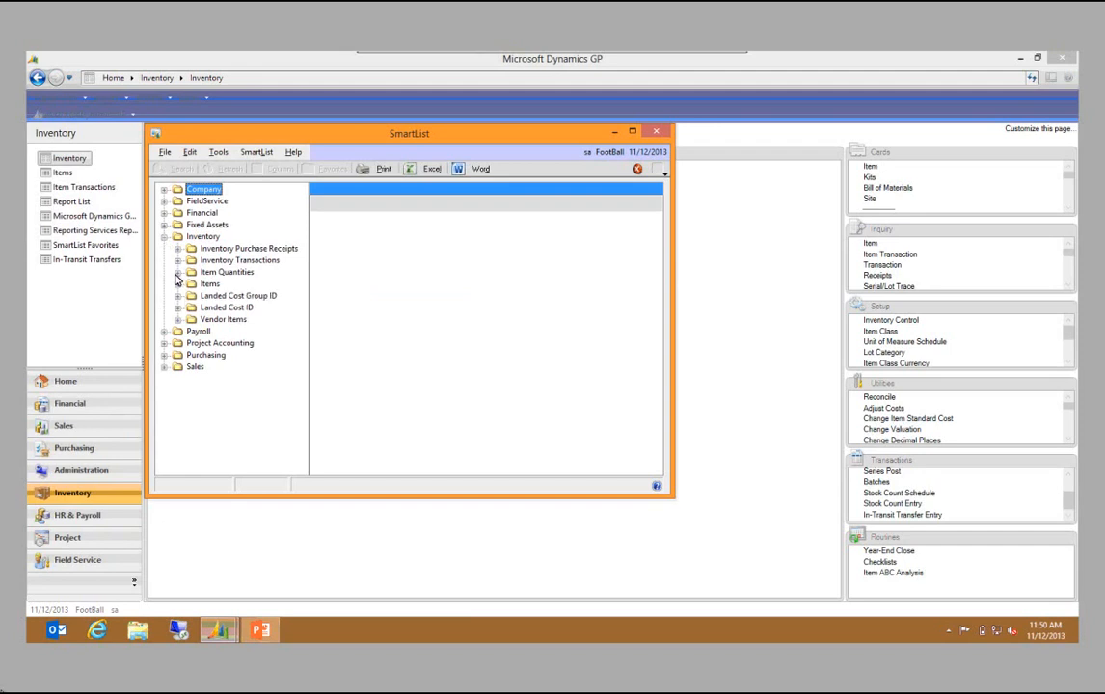
click(177, 272)
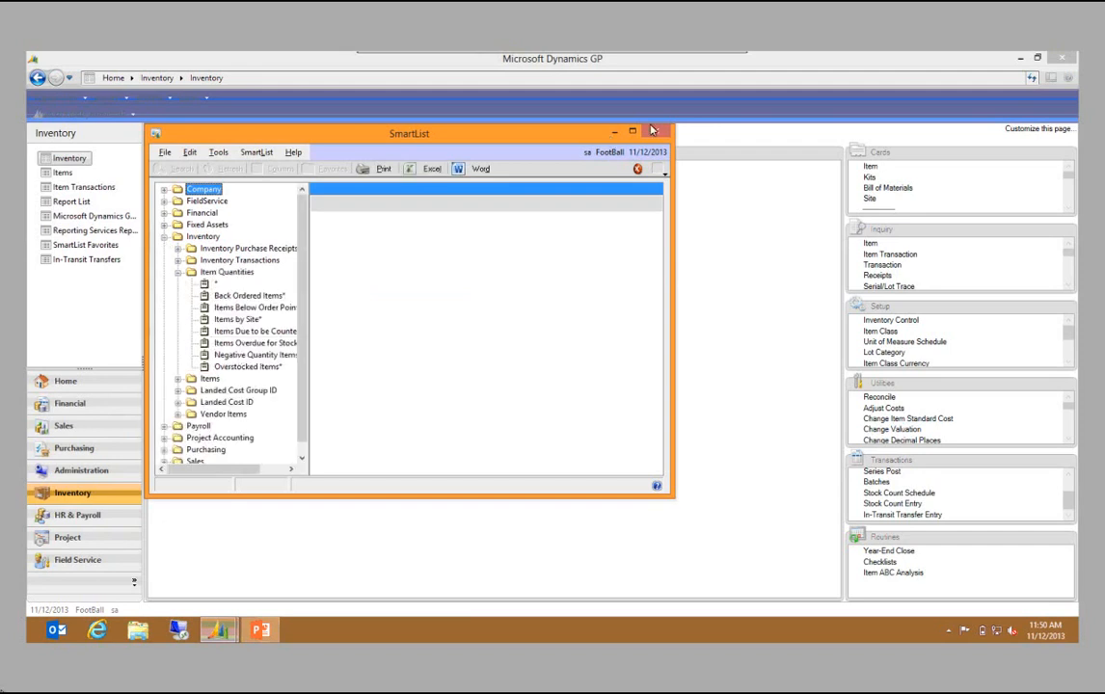
double_click(202, 135)
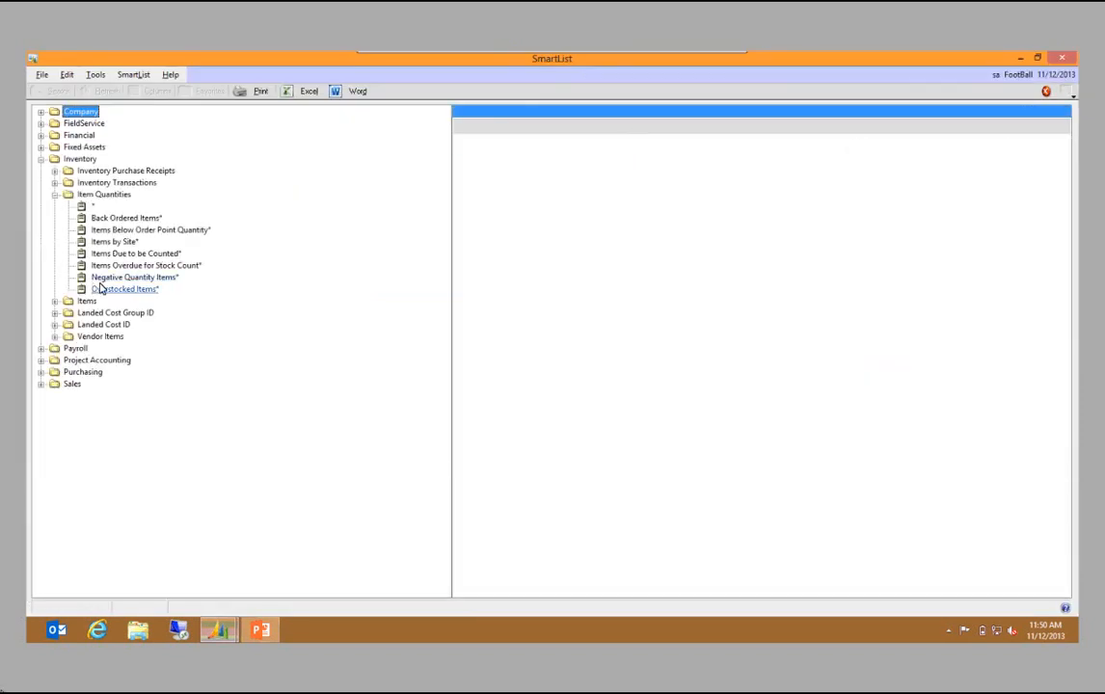
Examine the Items Overdue for Stock Count and Items Due to be Counted lists, and close SmartList
click(108, 268)
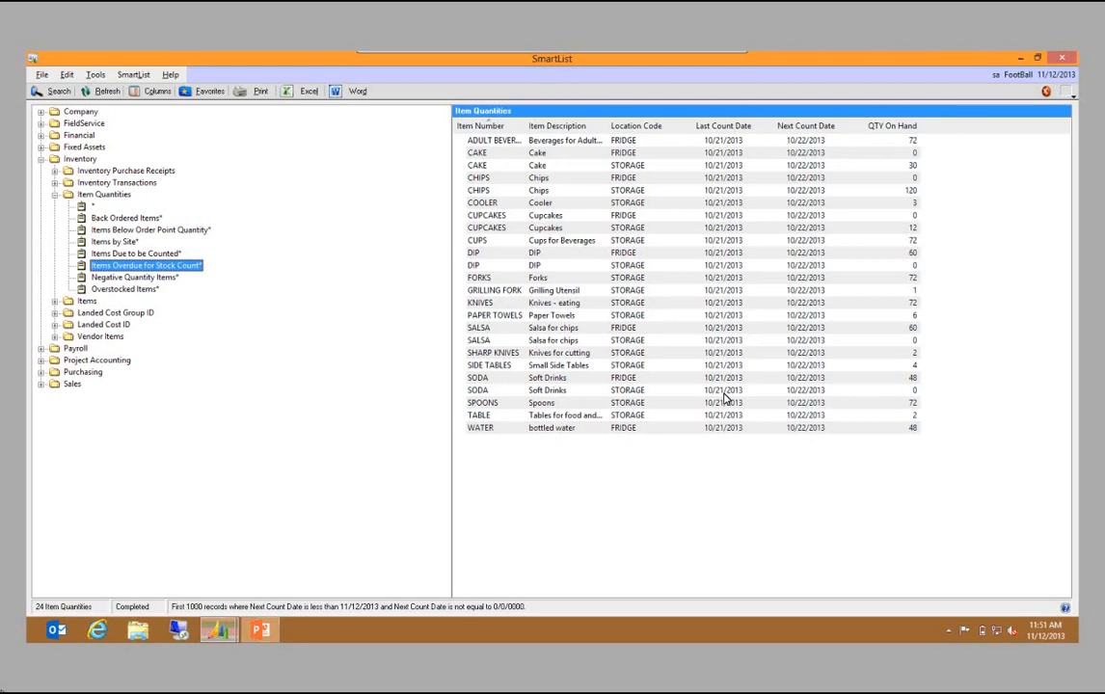
click(163, 254)
click(162, 254)
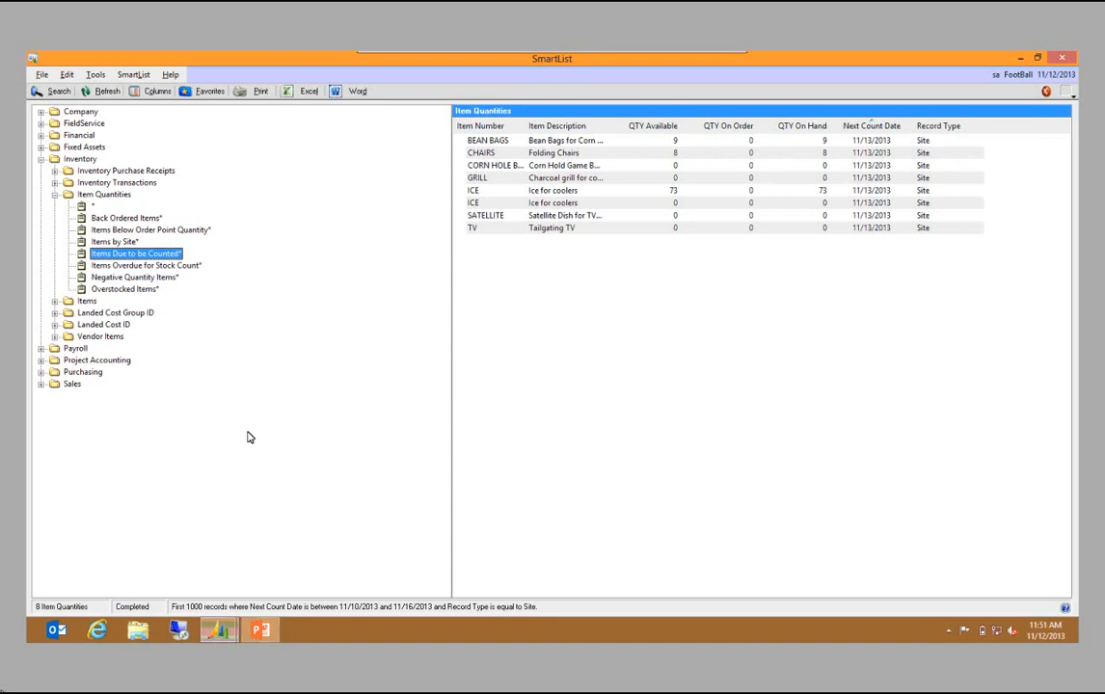
click(1062, 58)
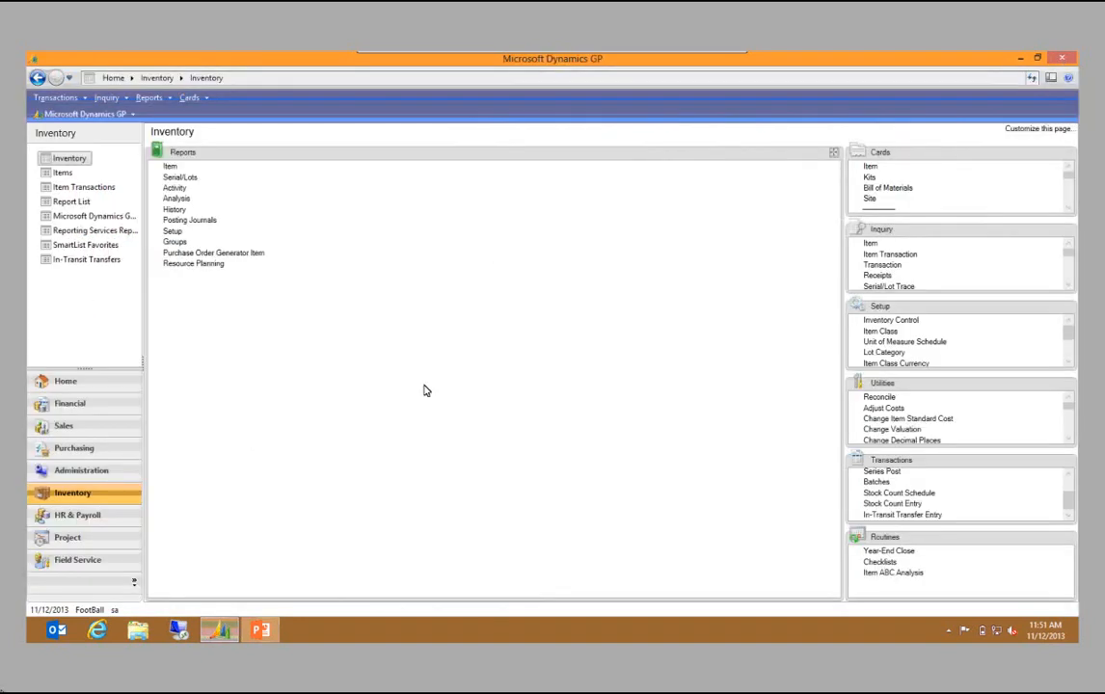